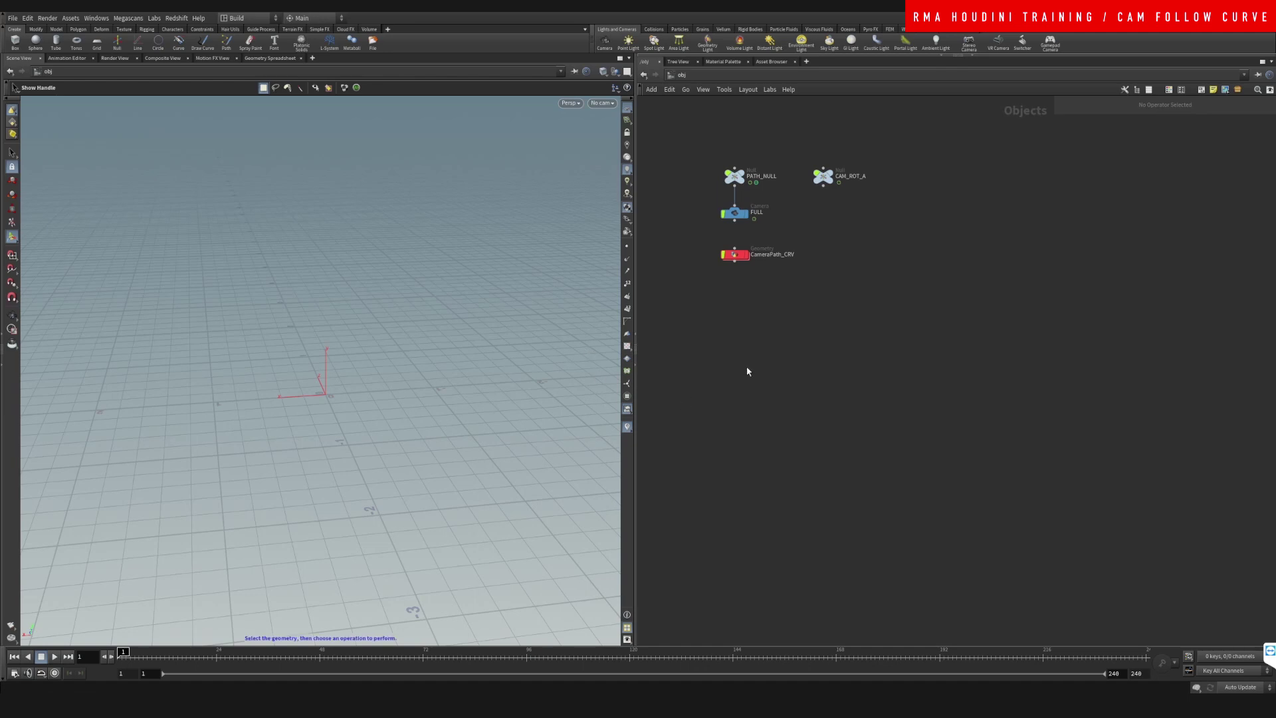
# - Review the existing path, null and camera nodes, inspecting the CAM_ROT_A null's parameters
pyautogui.moveTo(686, 162); pyautogui.dragTo(900, 307)
pyautogui.click(826, 386)
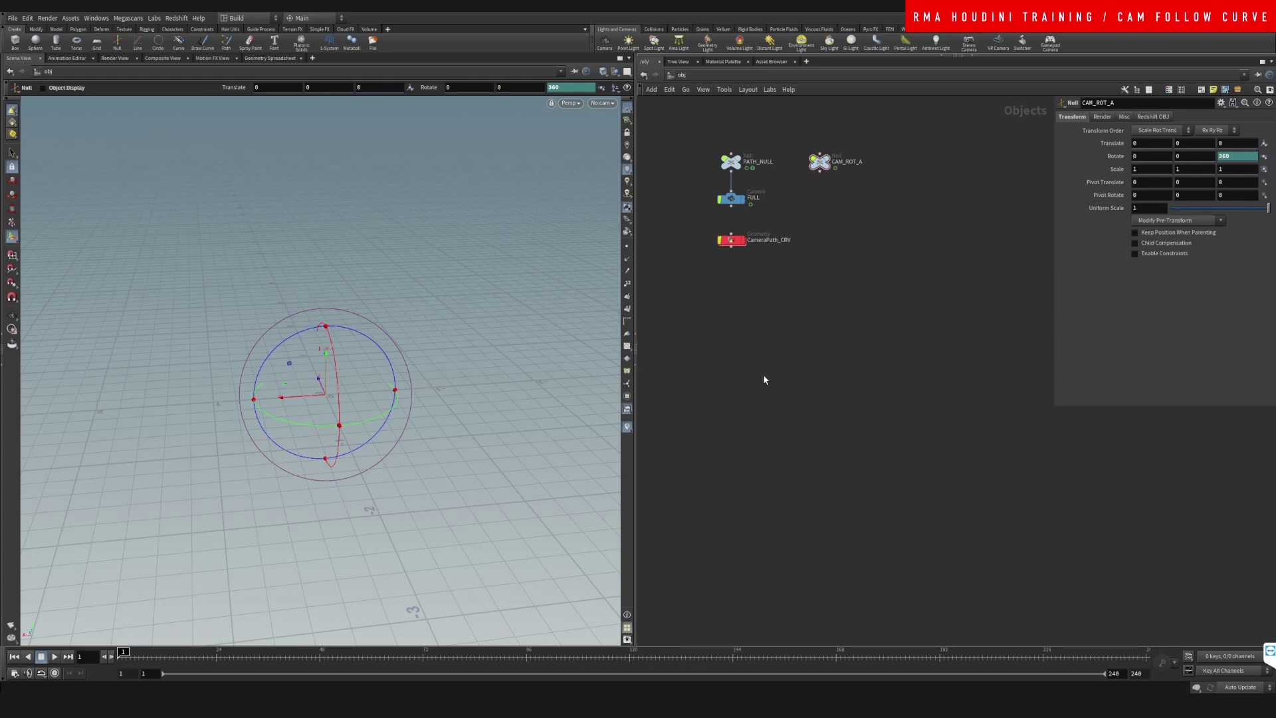
pyautogui.moveTo(748, 349); pyautogui.dragTo(766, 370)
# - Add a Geometry object and place it beneath the existing nodes
pyautogui.press('Tab')
pyautogui.write('geo')
pyautogui.press('Return')
pyautogui.click(767, 367)
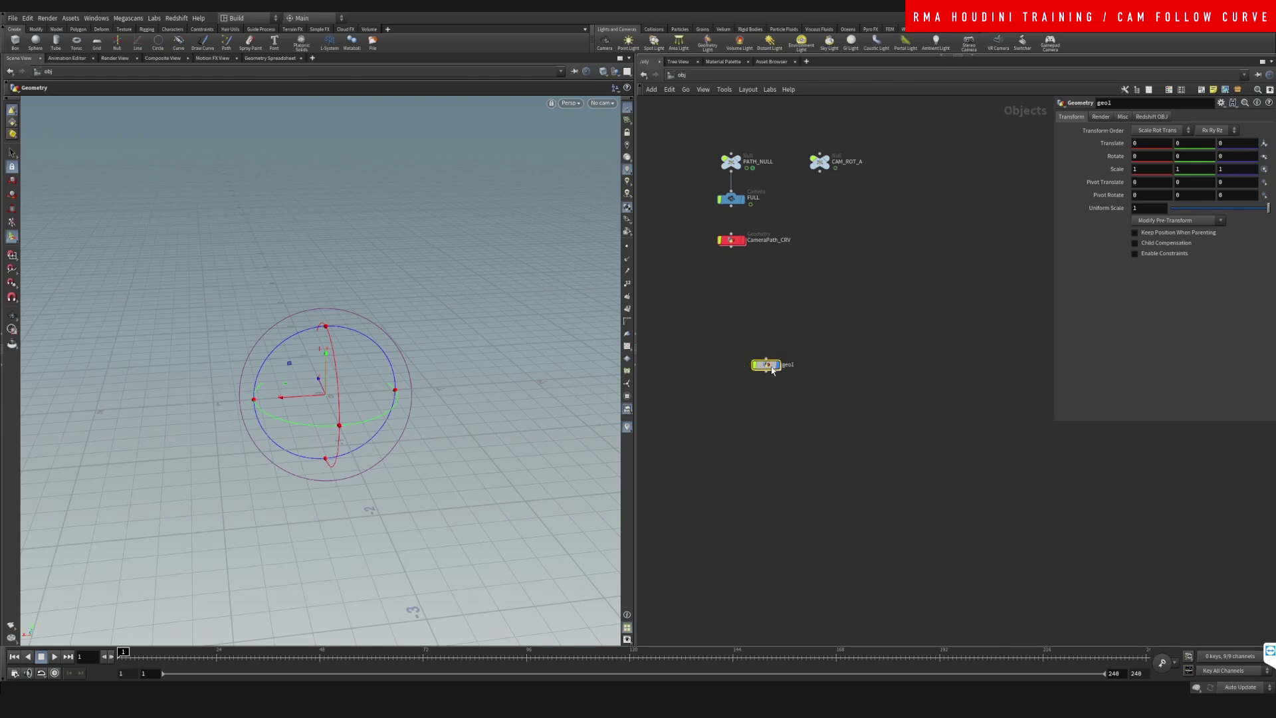
pyautogui.moveTo(766, 367); pyautogui.dragTo(734, 399)
# - Rename the Geometry node to Camera_path and colour it red
pyautogui.doubleClick(758, 396)
pyautogui.write('Camera_path')
pyautogui.press('Return')
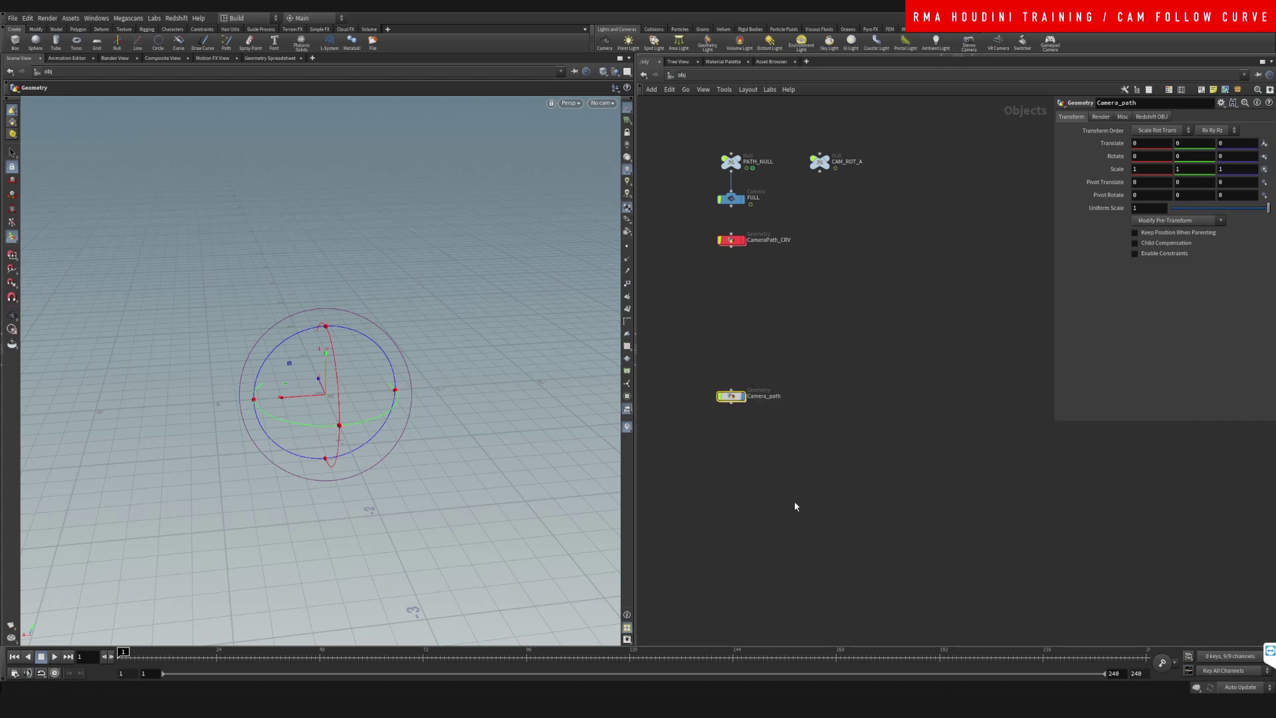
pyautogui.press('c')
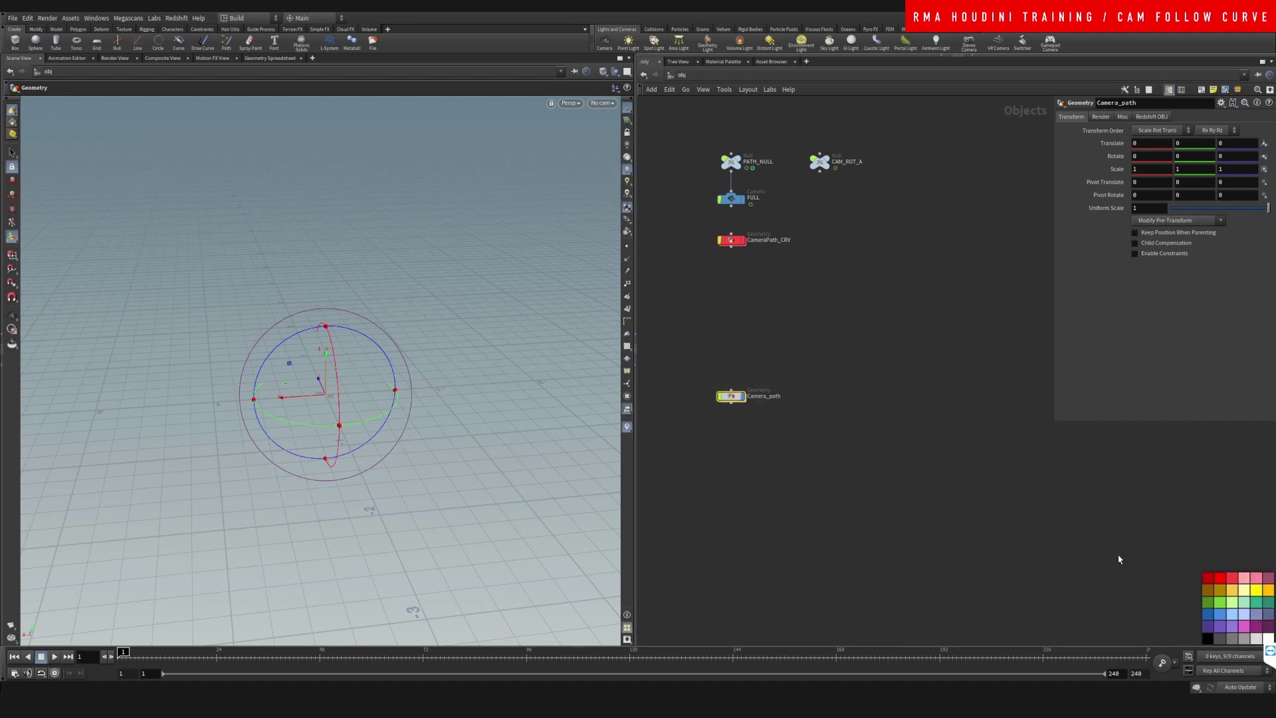
pyautogui.click(1220, 577)
# - Inside Camera_path, add a Draw Curve node
pyautogui.doubleClick(731, 396)
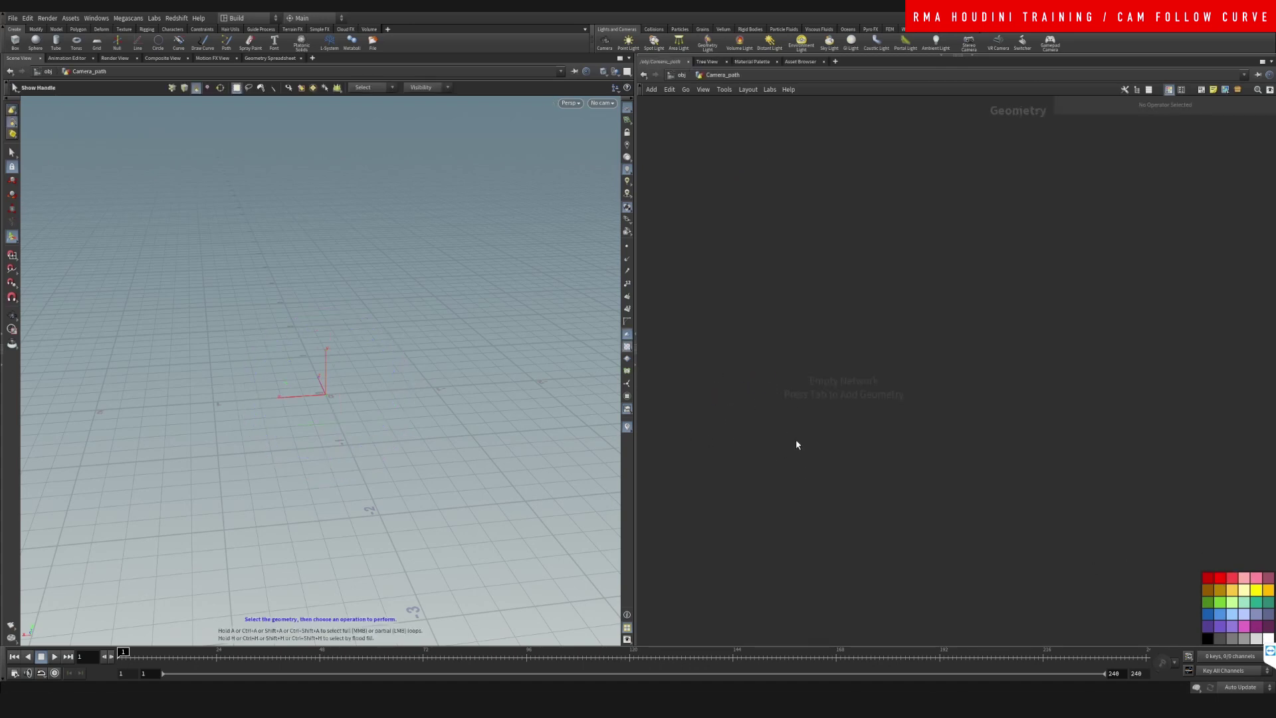
pyautogui.press('Tab')
pyautogui.write('dra')
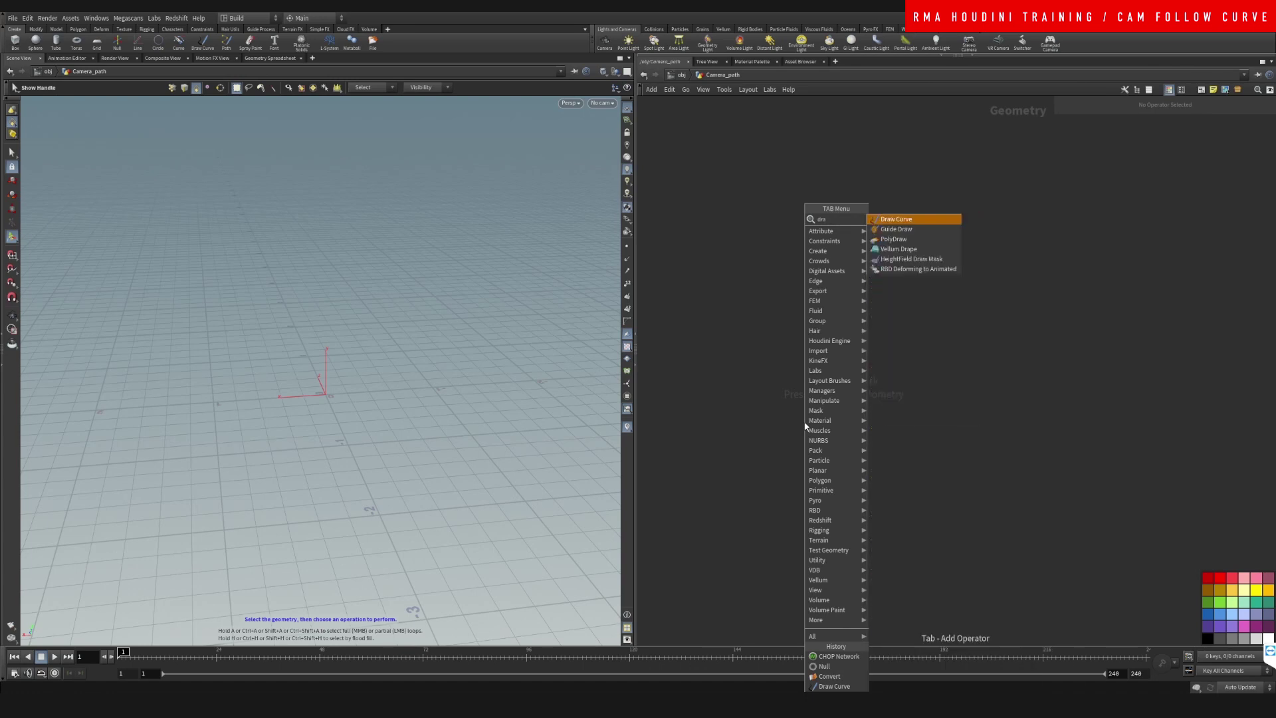
pyautogui.press('Return')
pyautogui.click(805, 423)
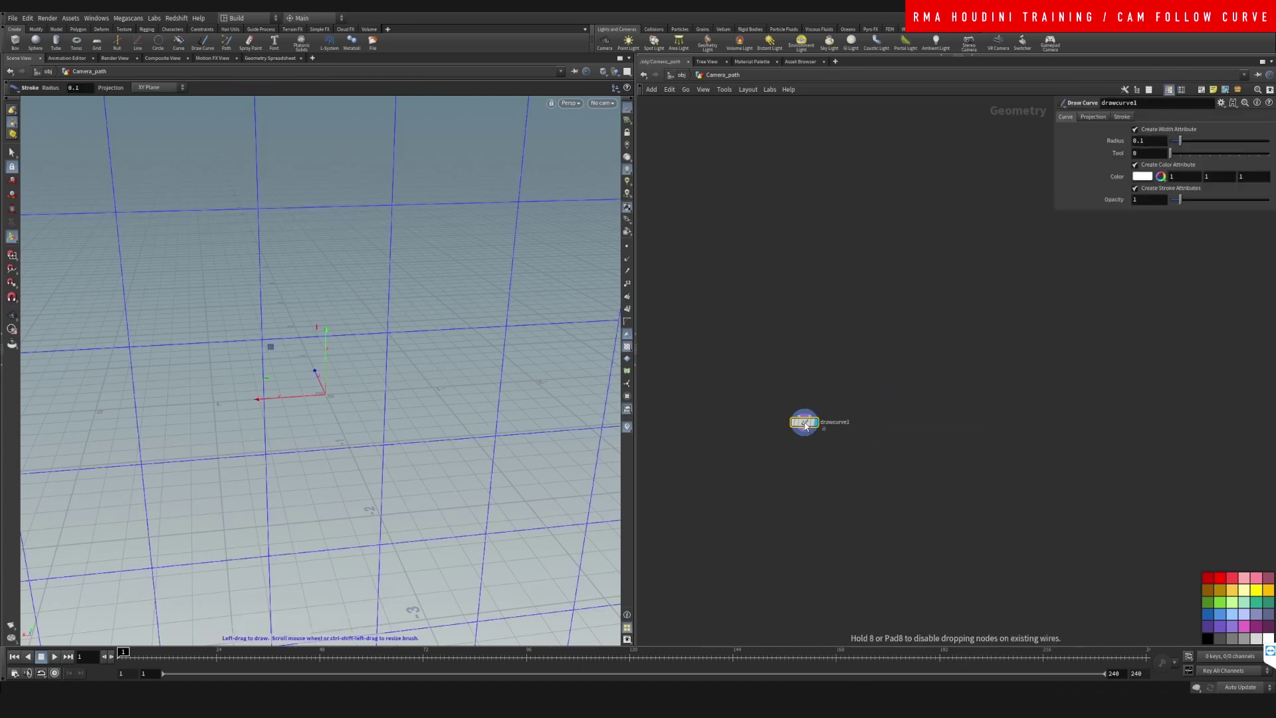
# - Set the Draw Curve projection to ZX Plane
pyautogui.click(1092, 116)
pyautogui.click(1168, 154)
pyautogui.click(1160, 164)
pyautogui.click(1159, 154)
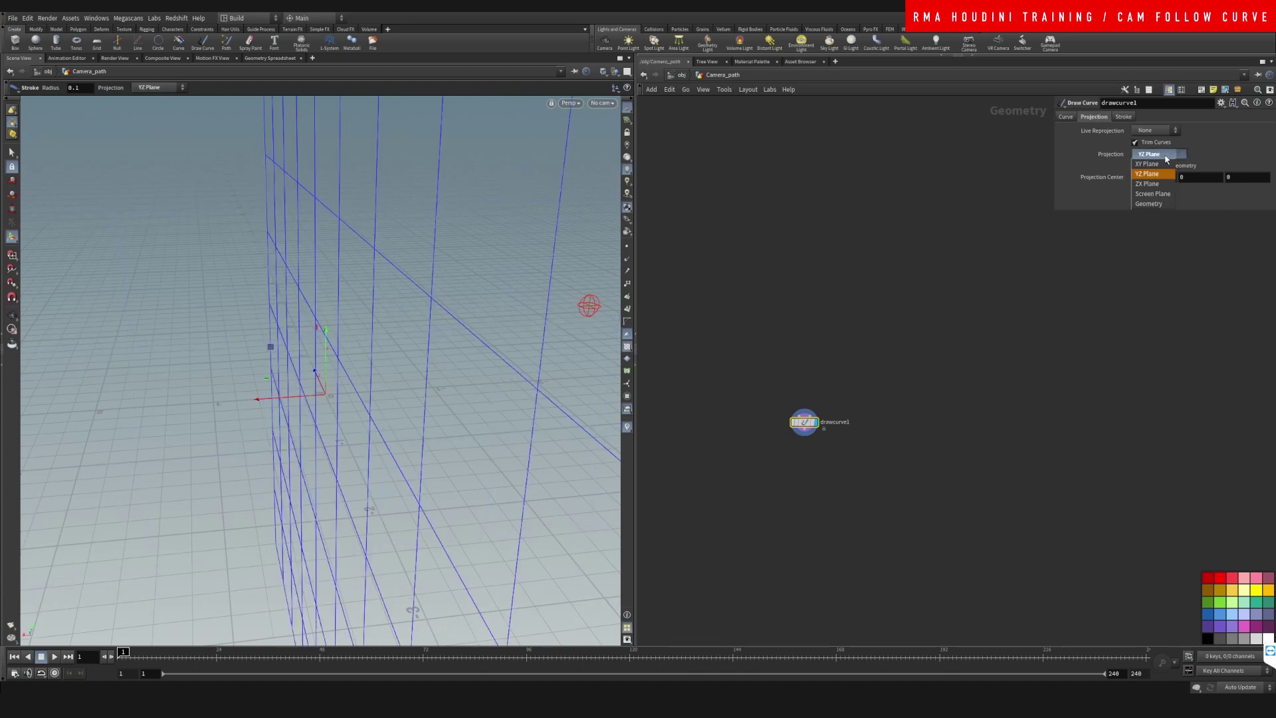
pyautogui.click(1155, 188)
# - Switch the viewport to Top view and select drawcurve1 for drawing
pyautogui.press('alt')
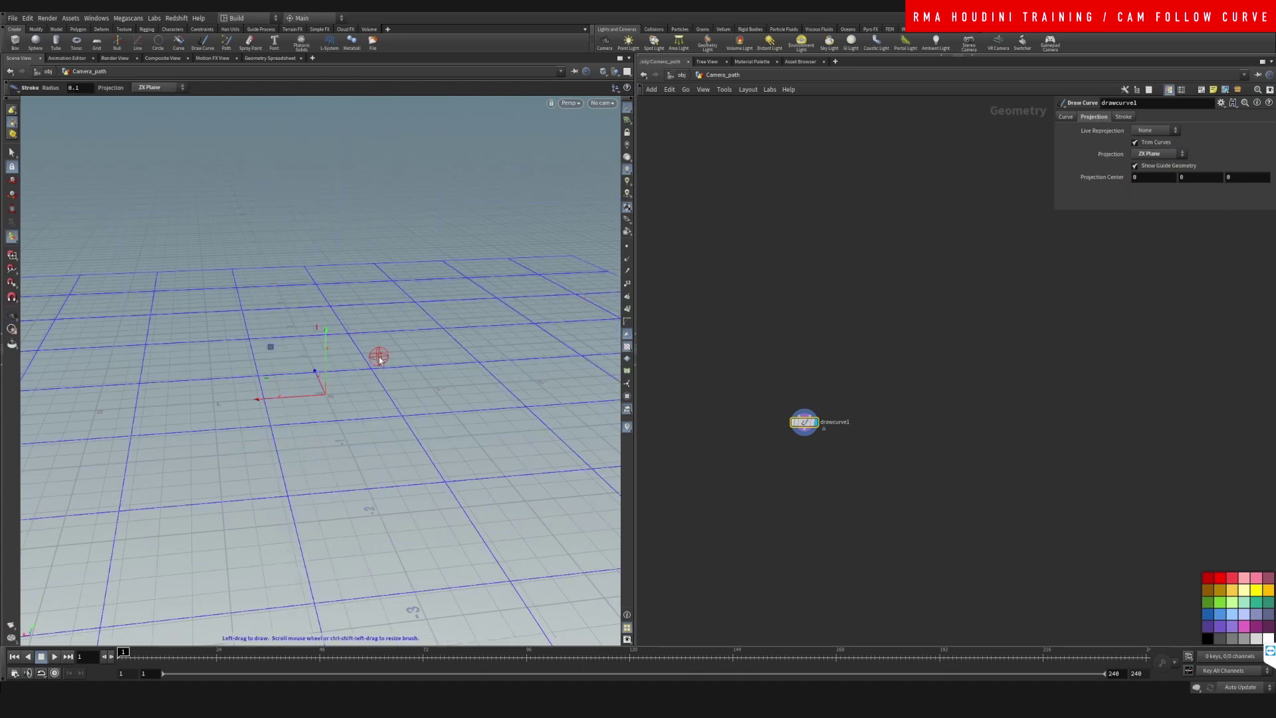
pyautogui.press('alt')
pyautogui.press('s')
pyautogui.hotkey('space', '2')
pyautogui.hotkey('space', '3')
pyautogui.hotkey('space', '2')
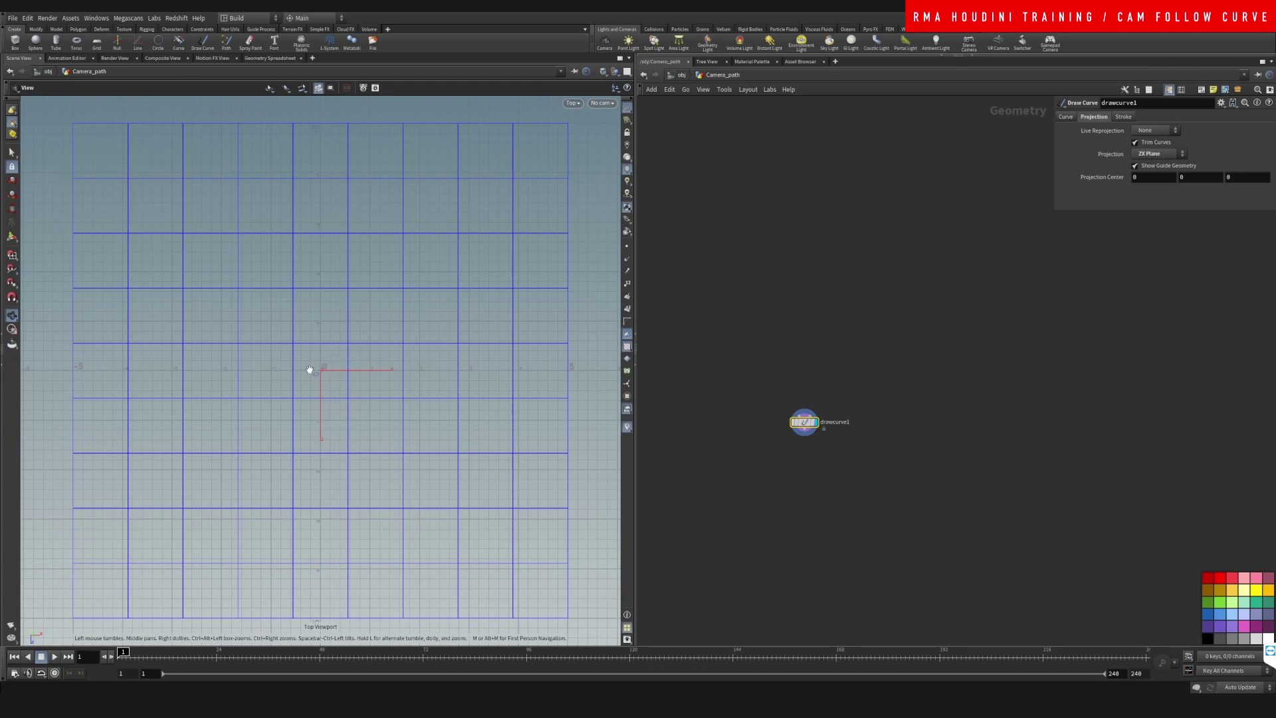
pyautogui.press('s')
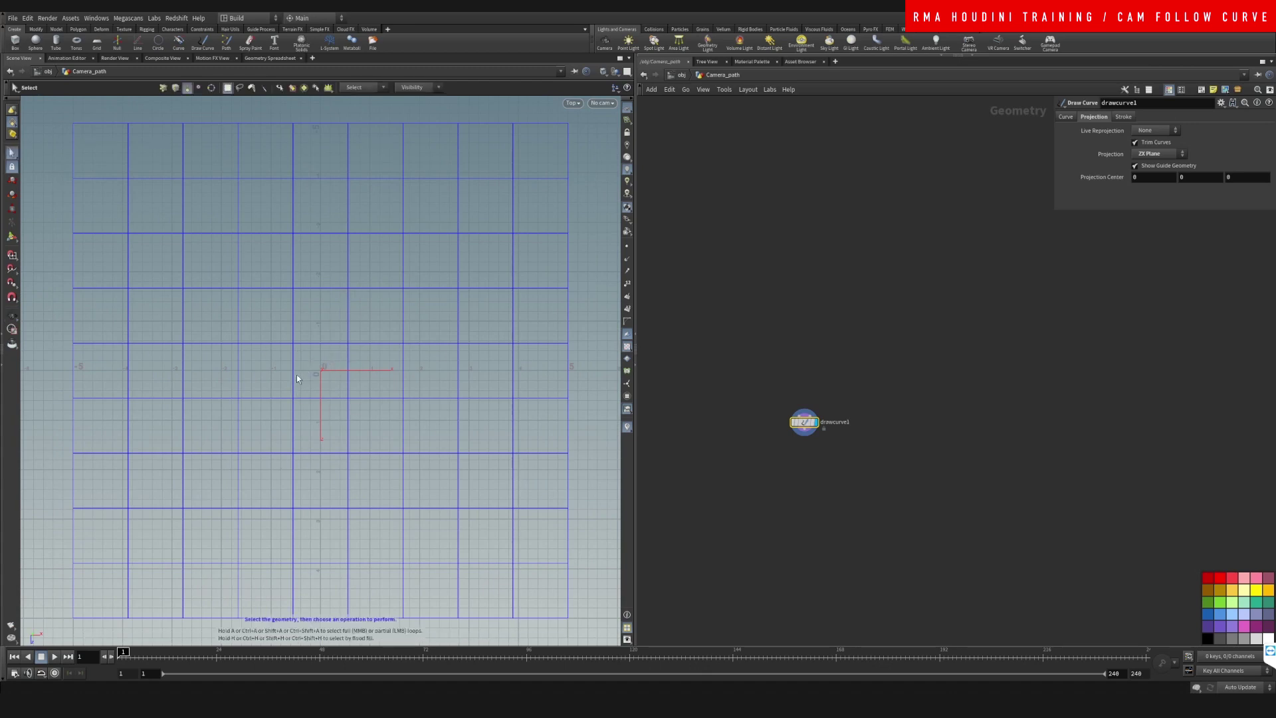
pyautogui.moveTo(773, 381); pyautogui.dragTo(833, 452)
pyautogui.press('Return')
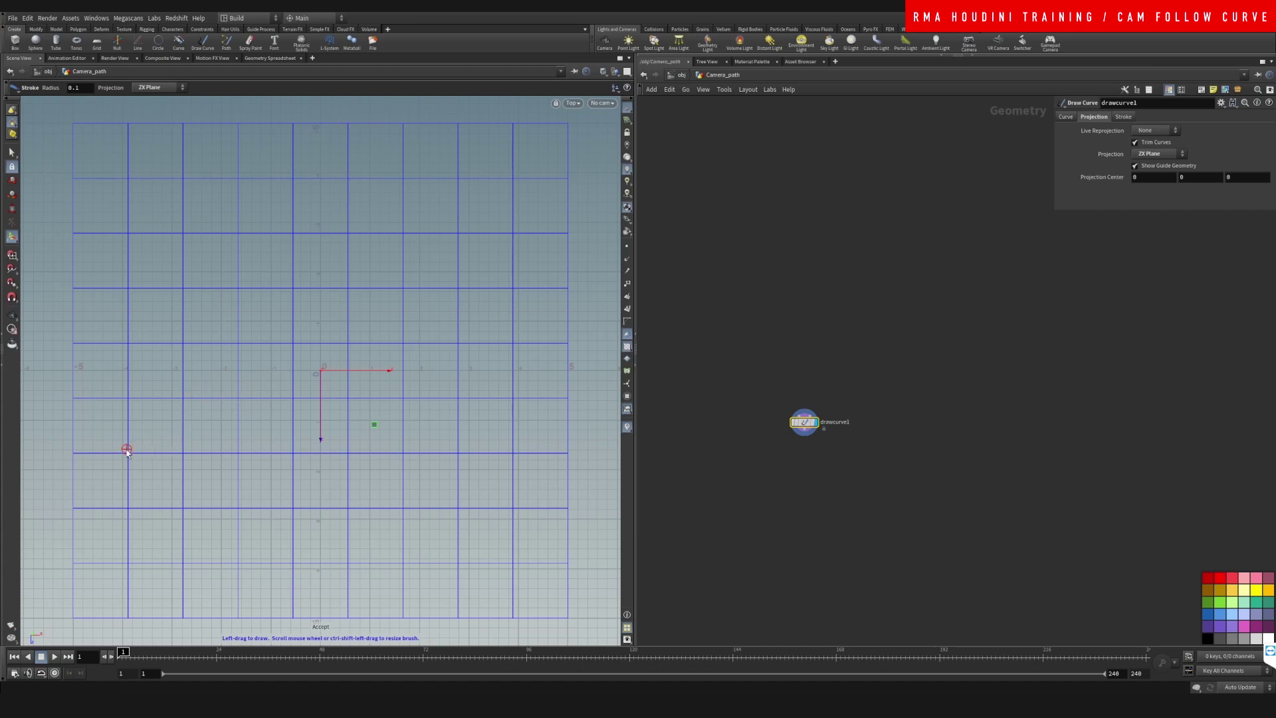
# - Draw a winding curve from lower left to upper right, then orbit to inspect it
pyautogui.moveTo(128, 447)
pyautogui.mouseDown()
pyautogui.moveTo(188, 432)
pyautogui.moveTo(424, 264)
pyautogui.moveTo(496, 174)
pyautogui.mouseUp()
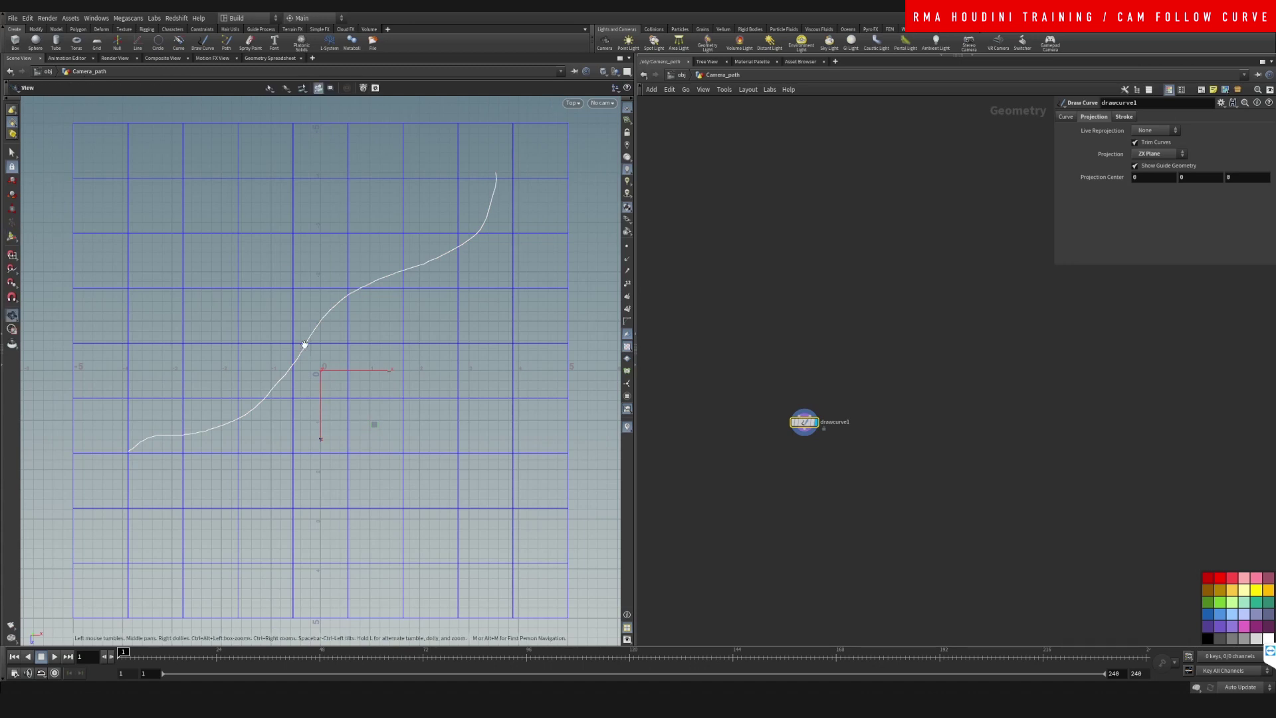
pyautogui.press('Return')
pyautogui.press('Escape')
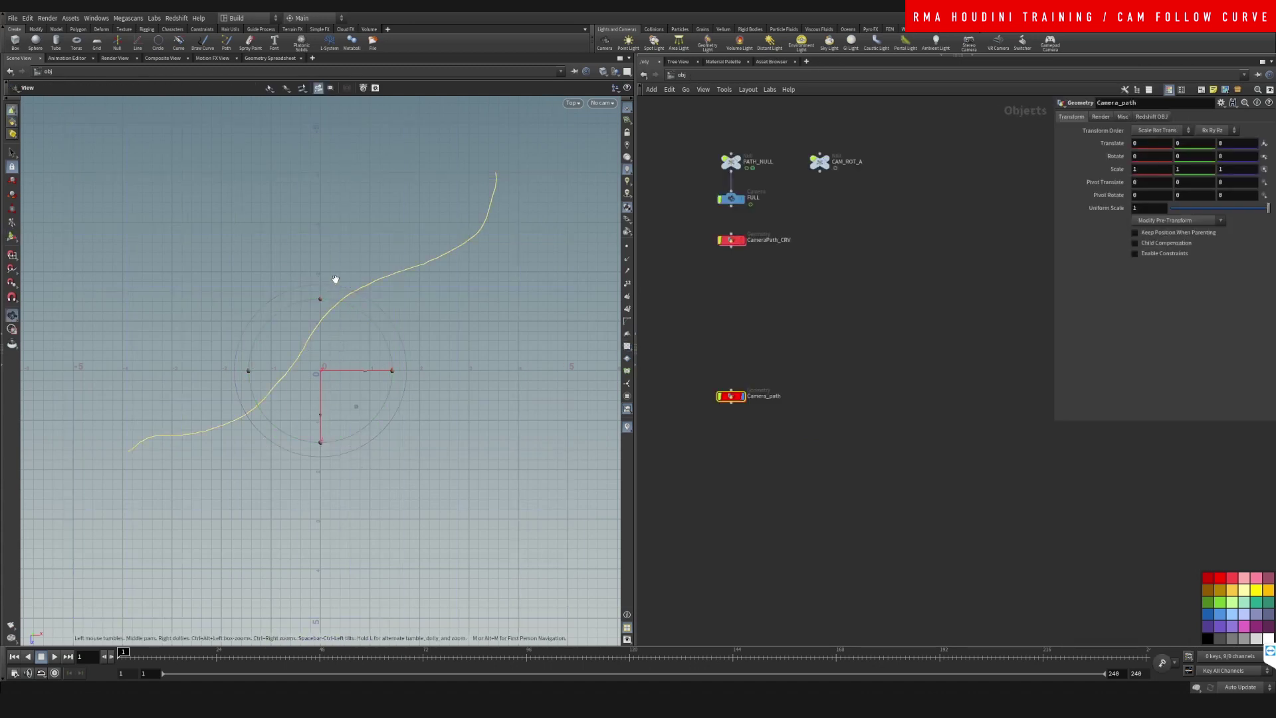
pyautogui.moveTo(342, 285); pyautogui.dragTo(340, 357)
pyautogui.moveTo(353, 345); pyautogui.dragTo(240, 532, button='right')
pyautogui.press('Return')
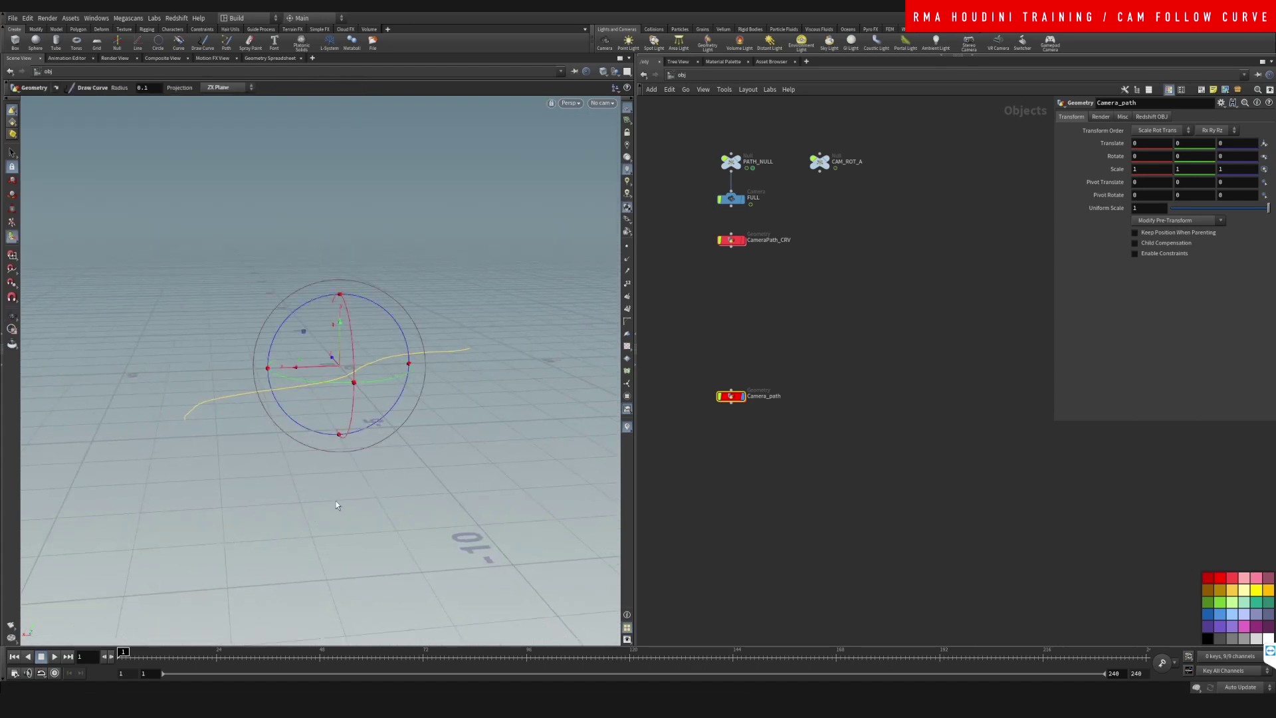
pyautogui.press('Escape')
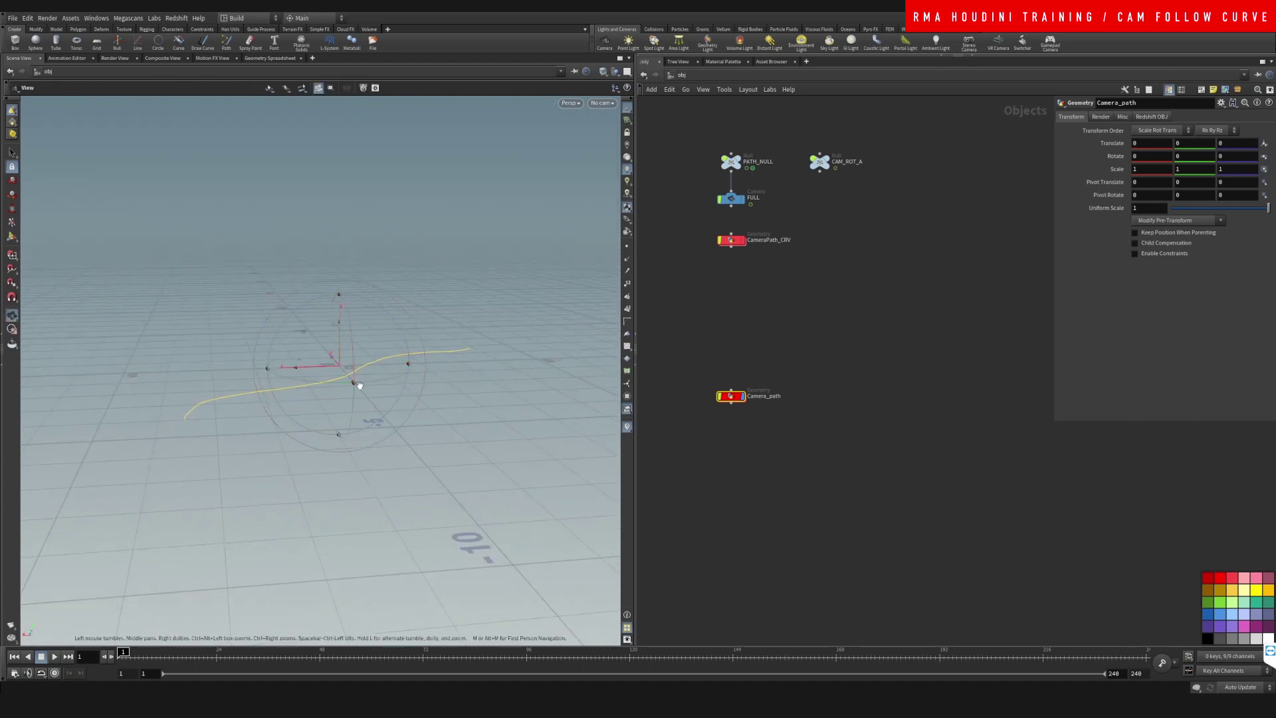
pyautogui.moveTo(356, 373); pyautogui.dragTo(352, 410)
pyautogui.press('Return')
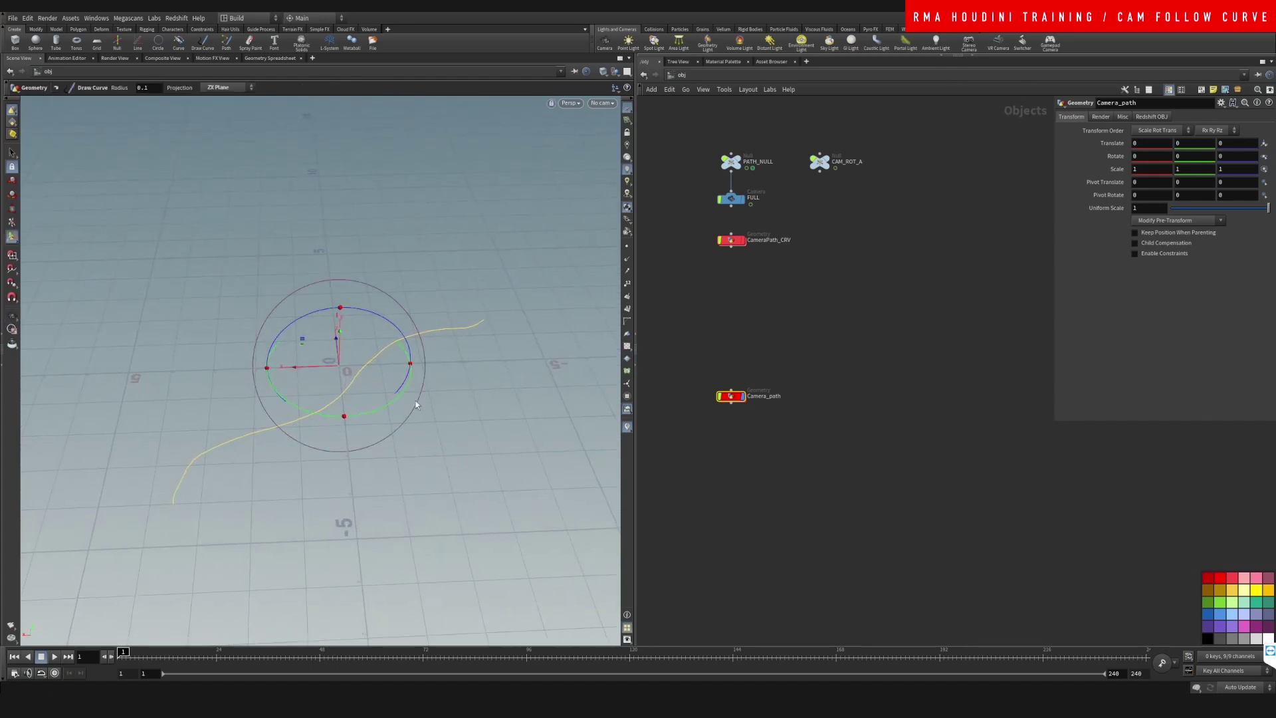
# - Add a displayed Convert node under drawcurve1, set to NURBS Curve
pyautogui.doubleClick(731, 396)
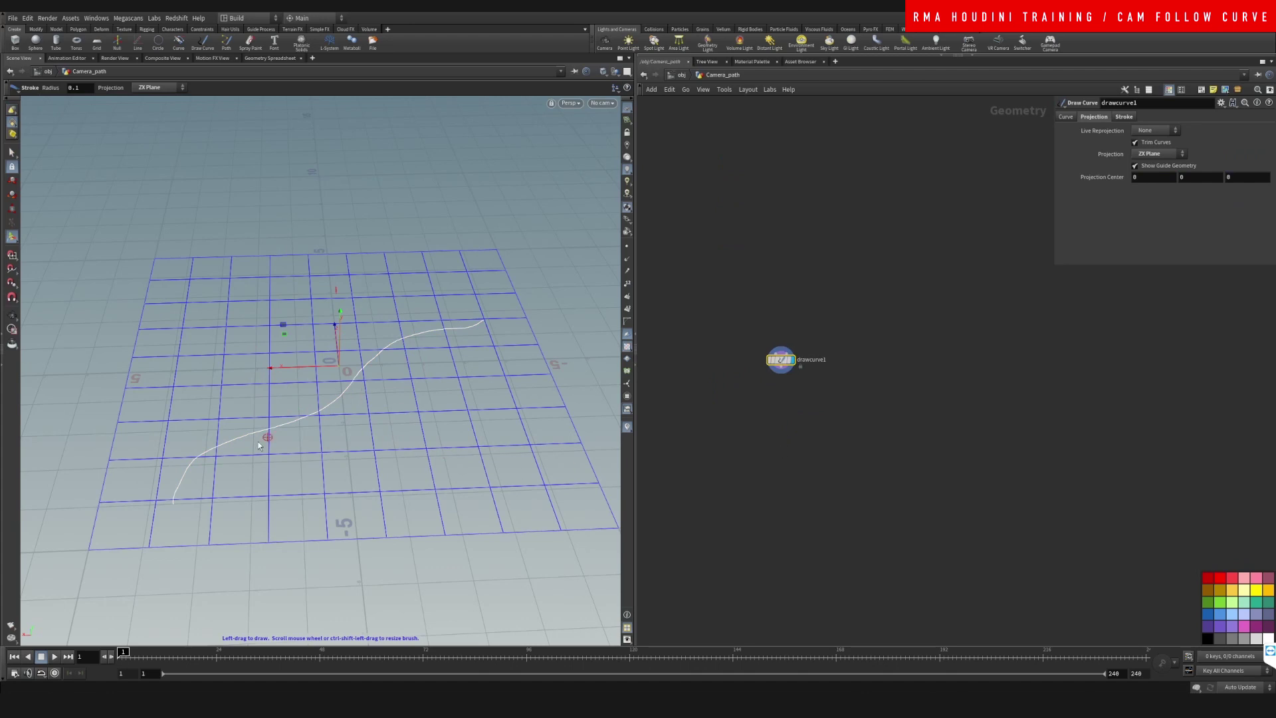
pyautogui.press('Tab')
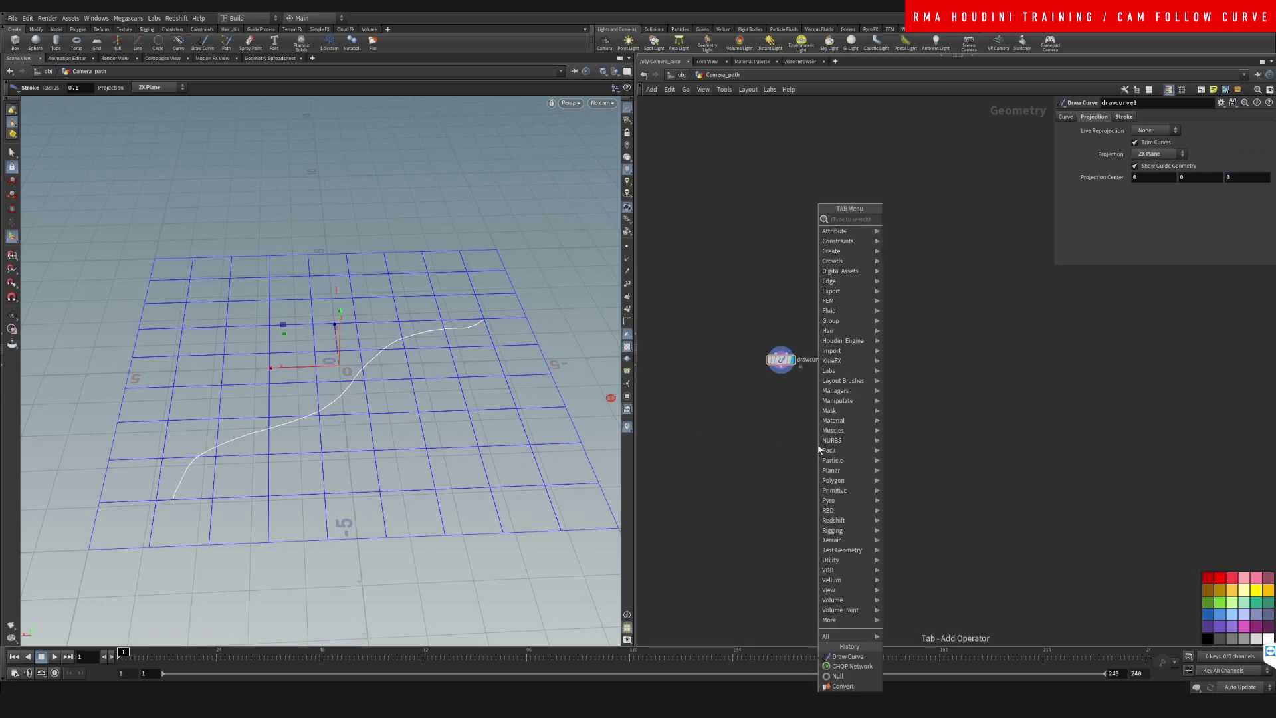
pyautogui.write('conv')
pyautogui.press('Return')
pyautogui.click(818, 446)
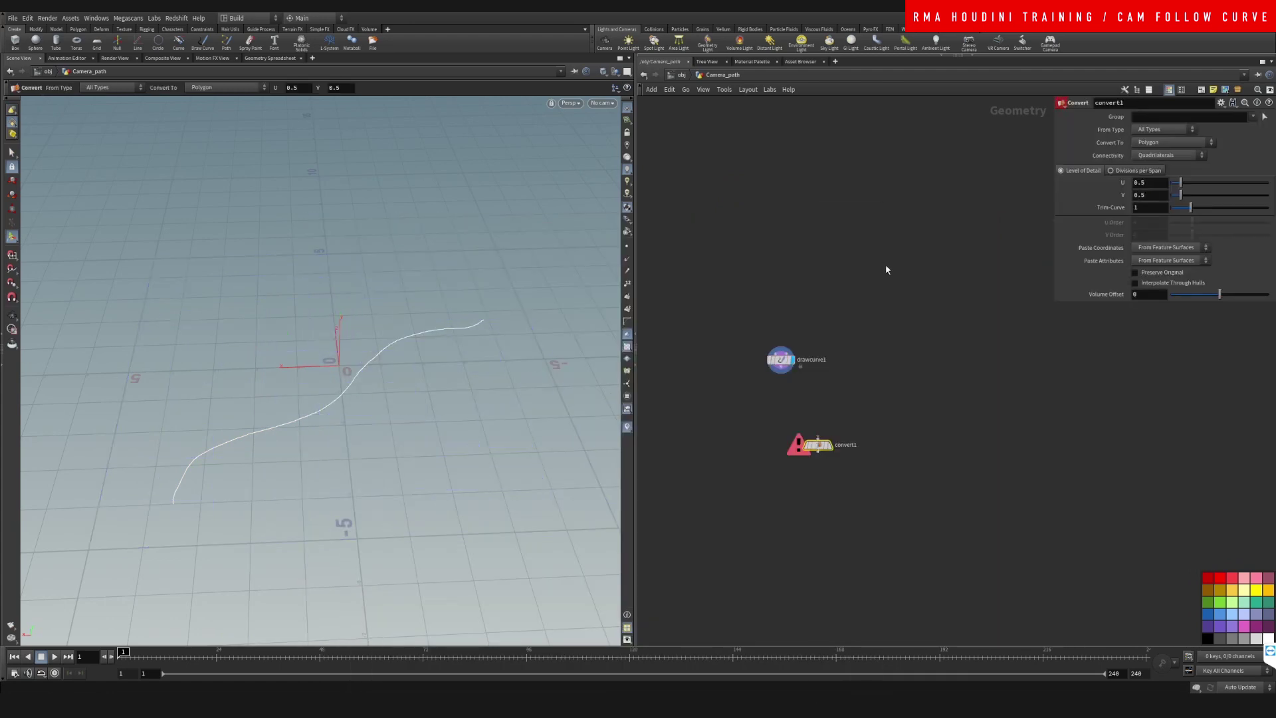
pyautogui.click(782, 373)
pyautogui.click(818, 439)
pyautogui.moveTo(834, 447); pyautogui.dragTo(798, 415)
pyautogui.click(797, 398)
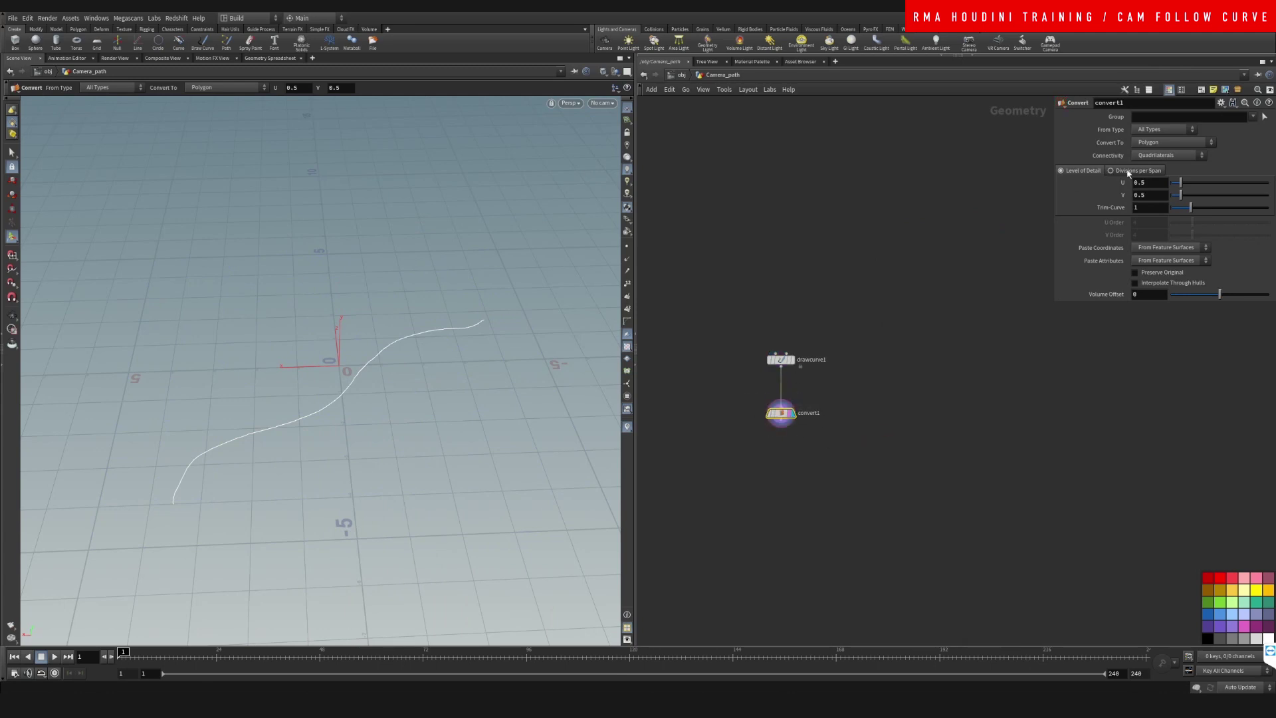
pyautogui.click(1172, 142)
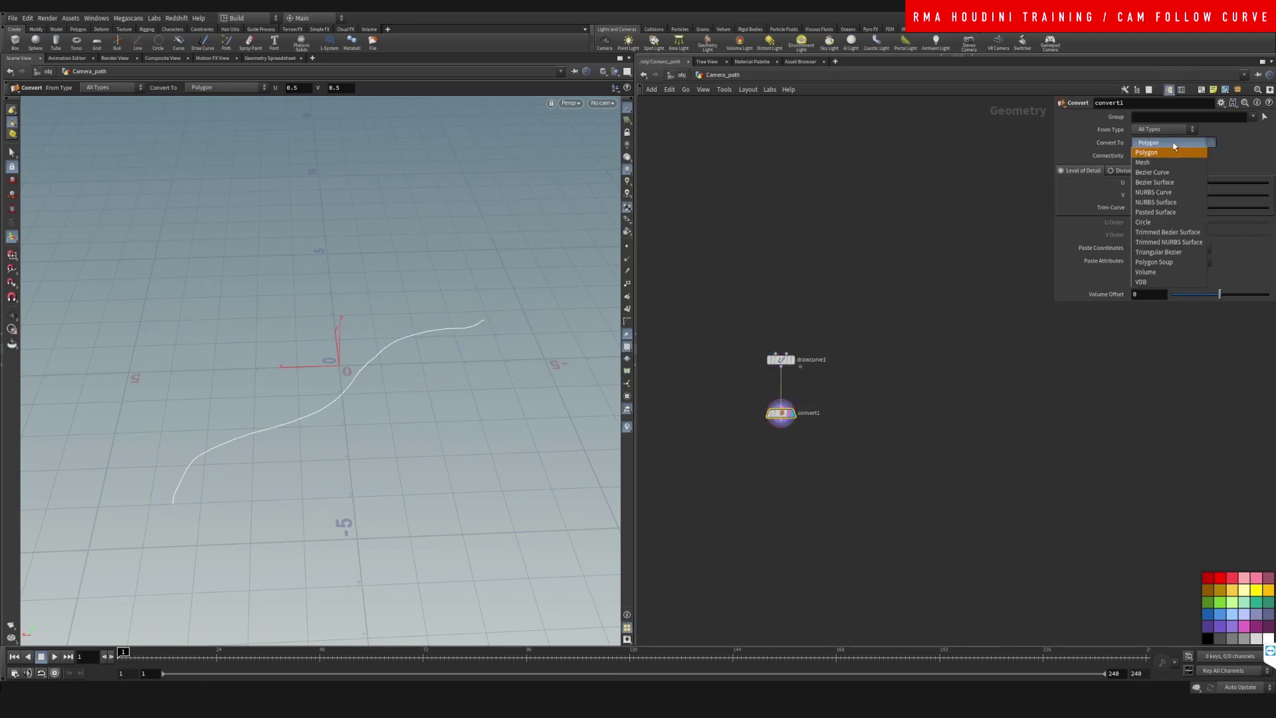
pyautogui.click(1163, 194)
pyautogui.scroll(2, 813, 477)
# - Add a Resample node under convert1 with segment length 0.28
pyautogui.press('Tab')
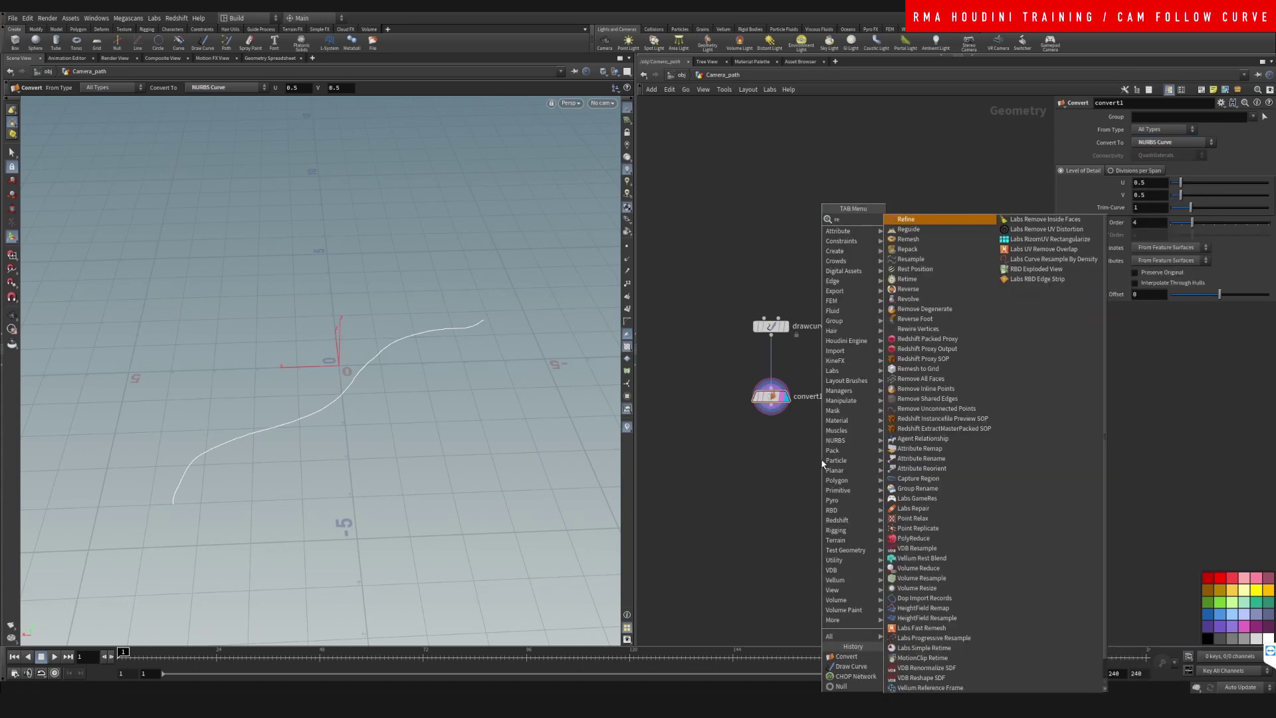
pyautogui.write('resa')
pyautogui.click(912, 220)
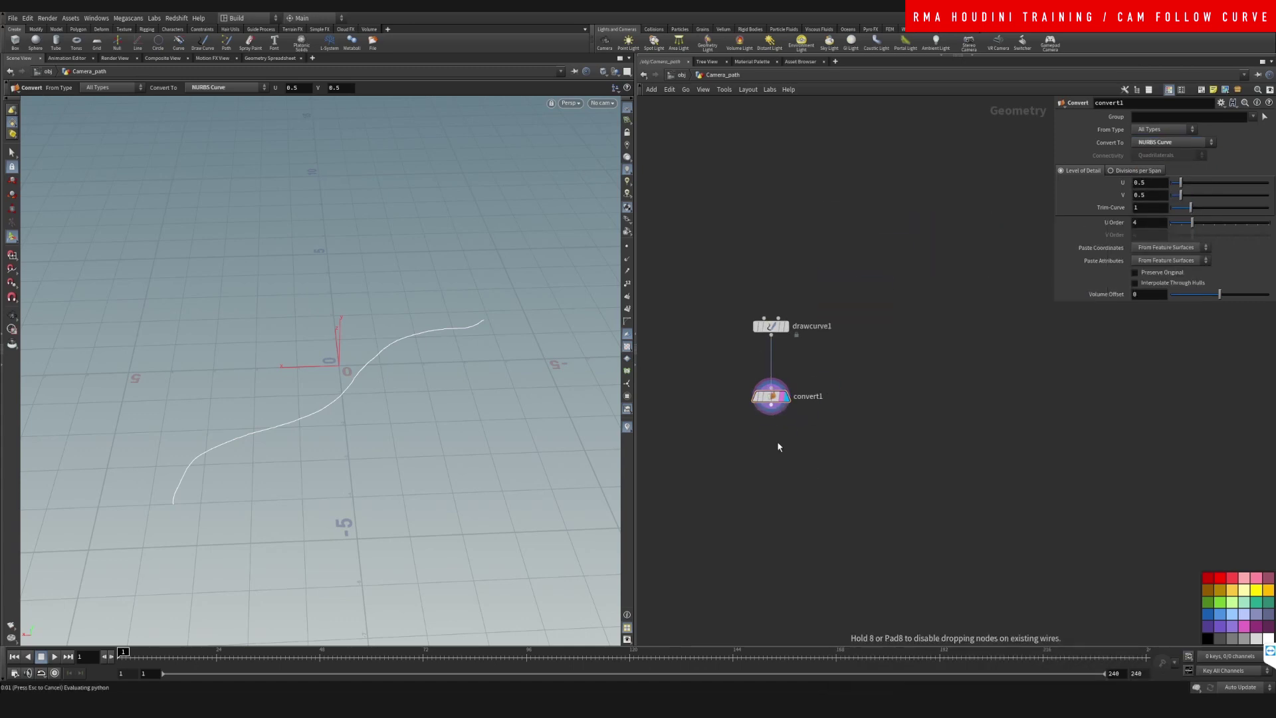
pyautogui.click(771, 428)
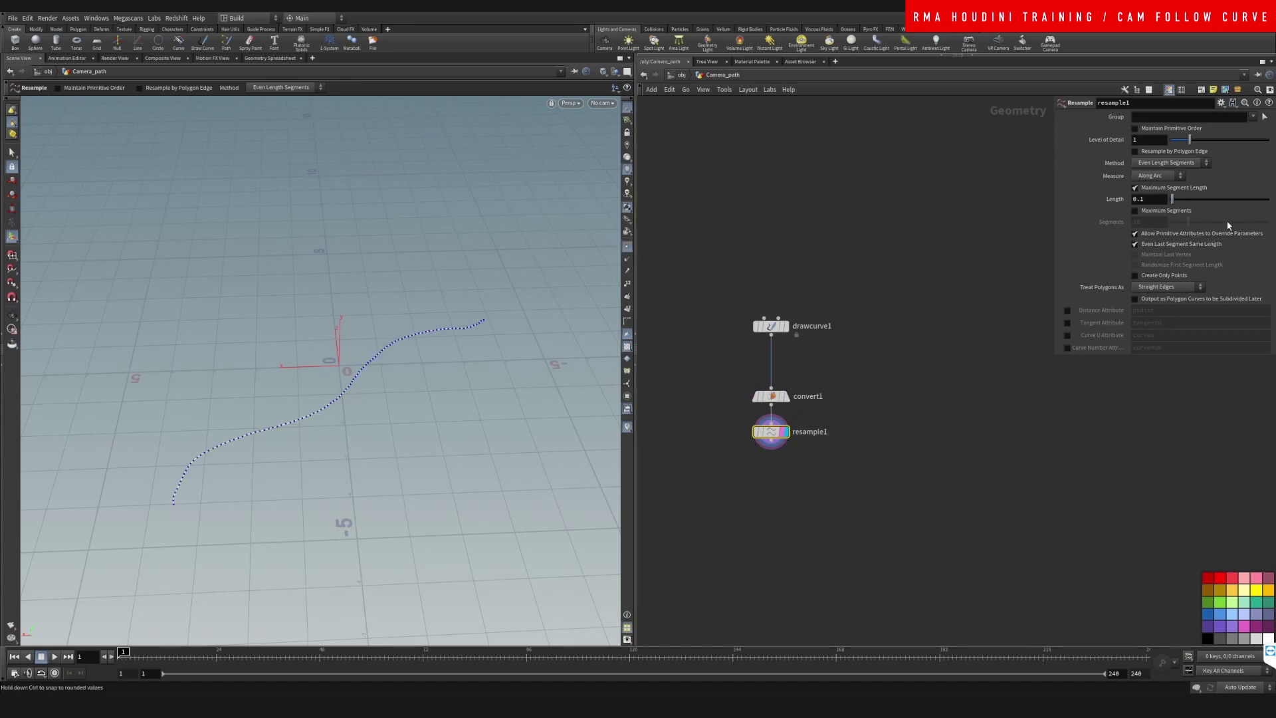
pyautogui.moveTo(1152, 201); pyautogui.dragTo(1198, 219, button='middle')
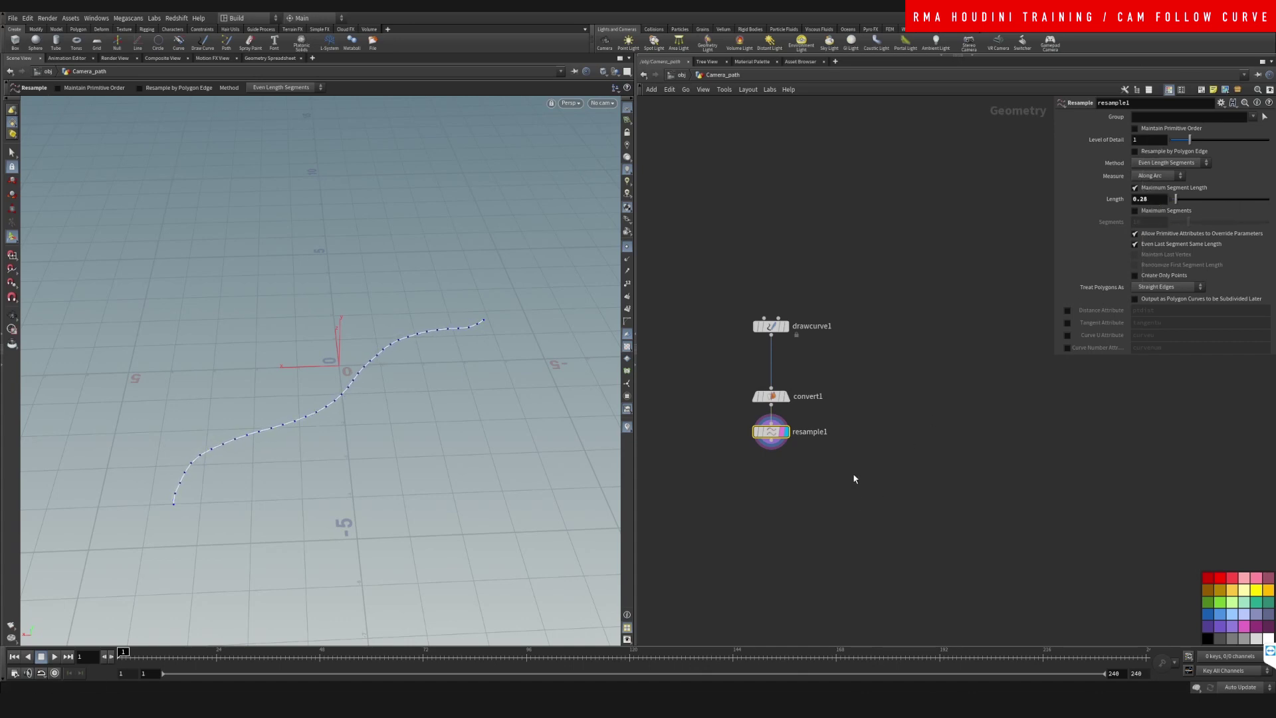
# - Add a second Convert node below resample1 and make it the displayed node
pyautogui.press('Tab')
pyautogui.write('conv')
pyautogui.press('Return')
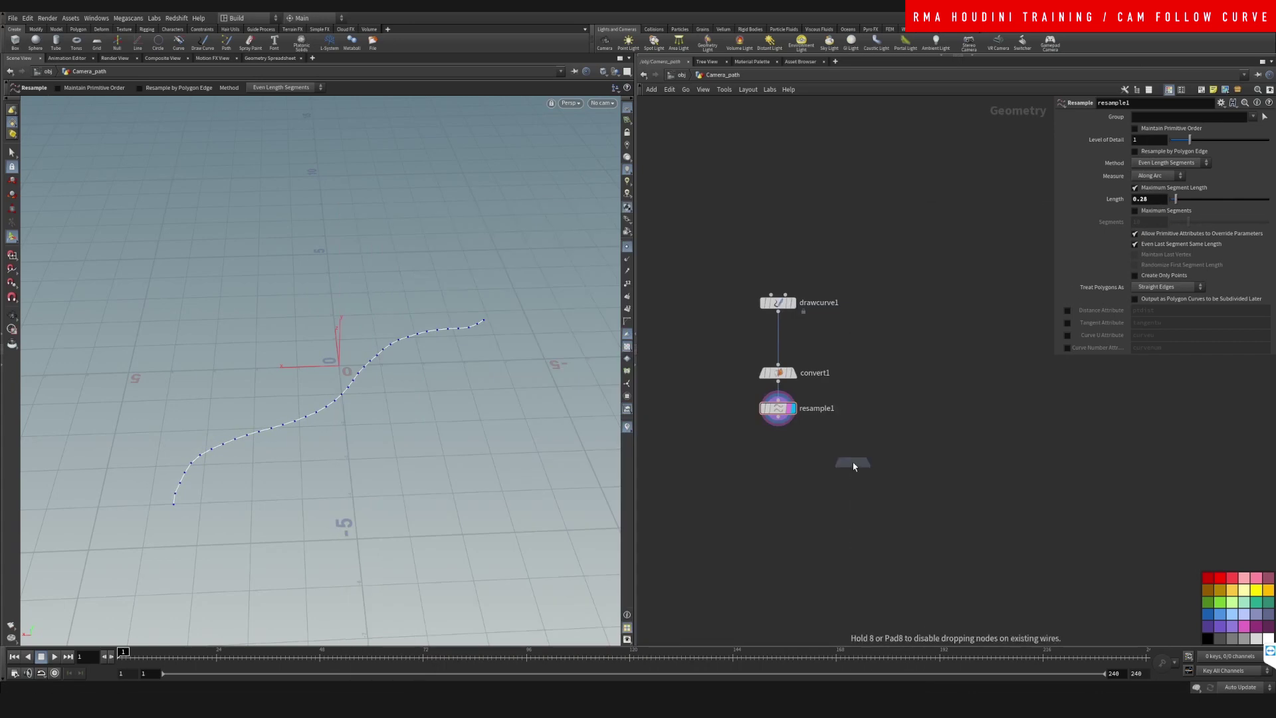
pyautogui.click(794, 460)
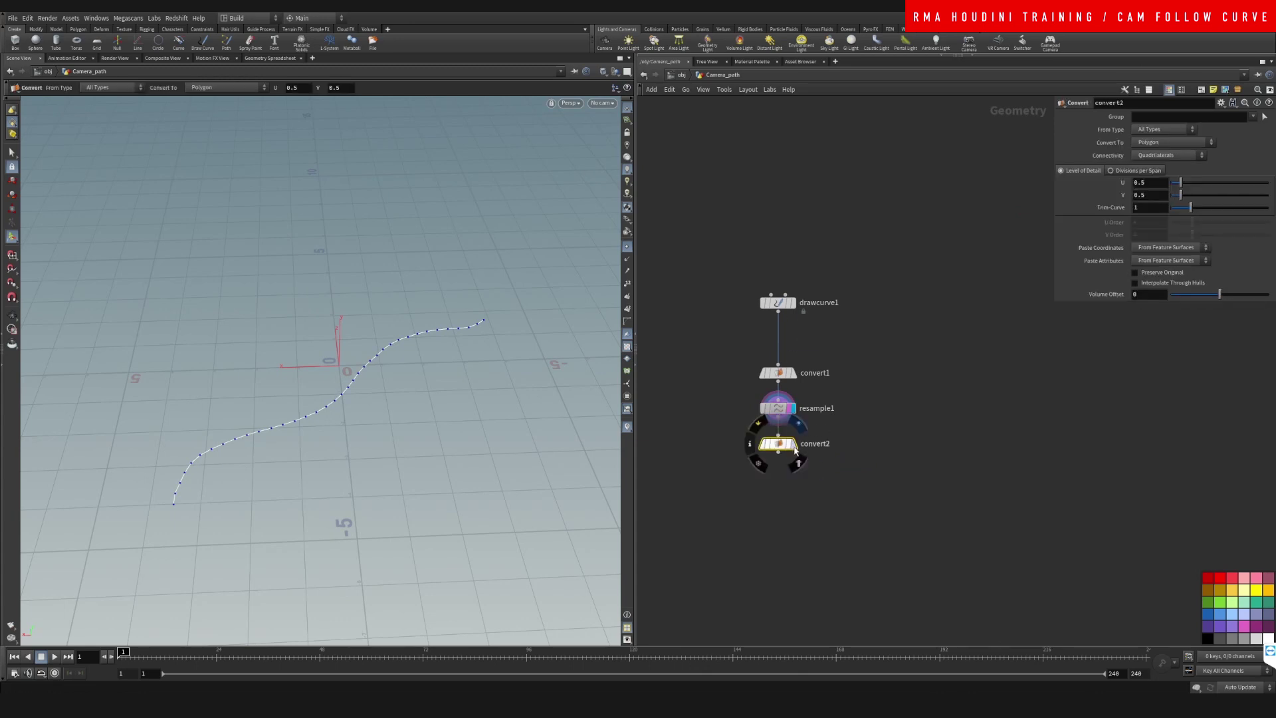
pyautogui.click(798, 435)
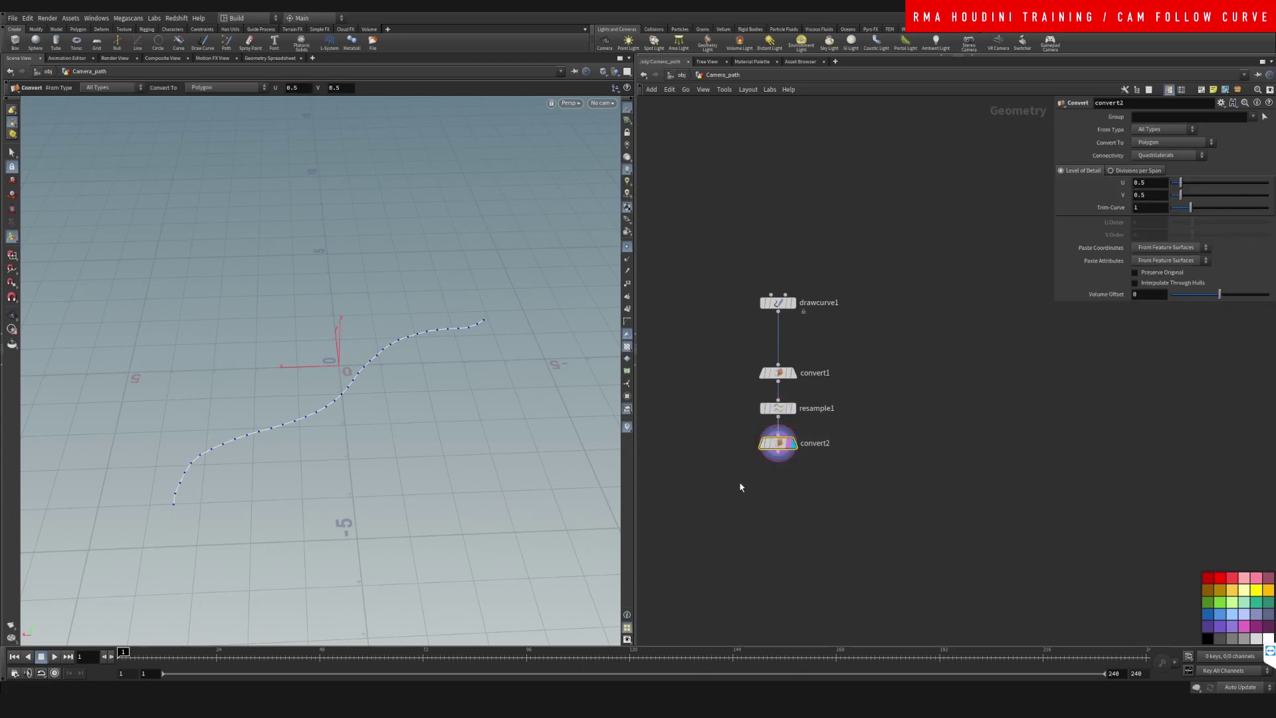
pyautogui.click(800, 527)
# - Add a Null below convert2 named OUT_camera_path
pyautogui.press('Tab')
pyautogui.write('null')
pyautogui.press('Return')
pyautogui.click(777, 482)
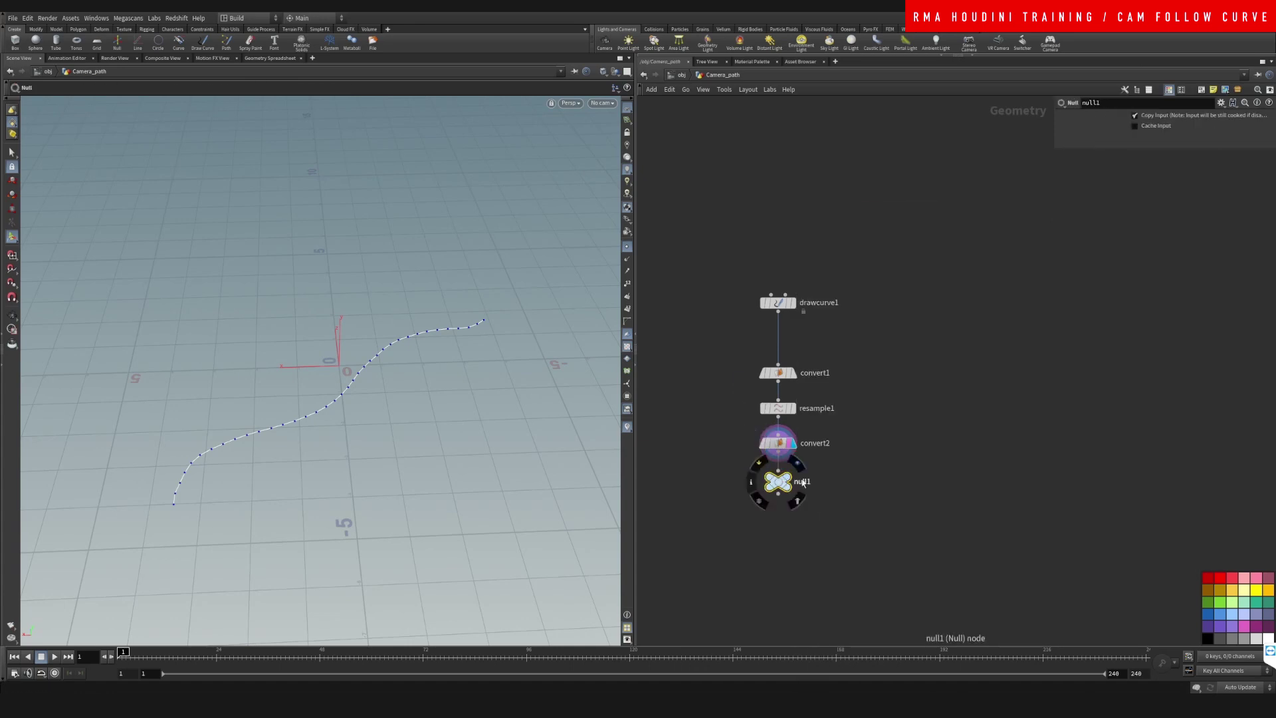
pyautogui.doubleClick(823, 482)
pyautogui.write('OUT_')
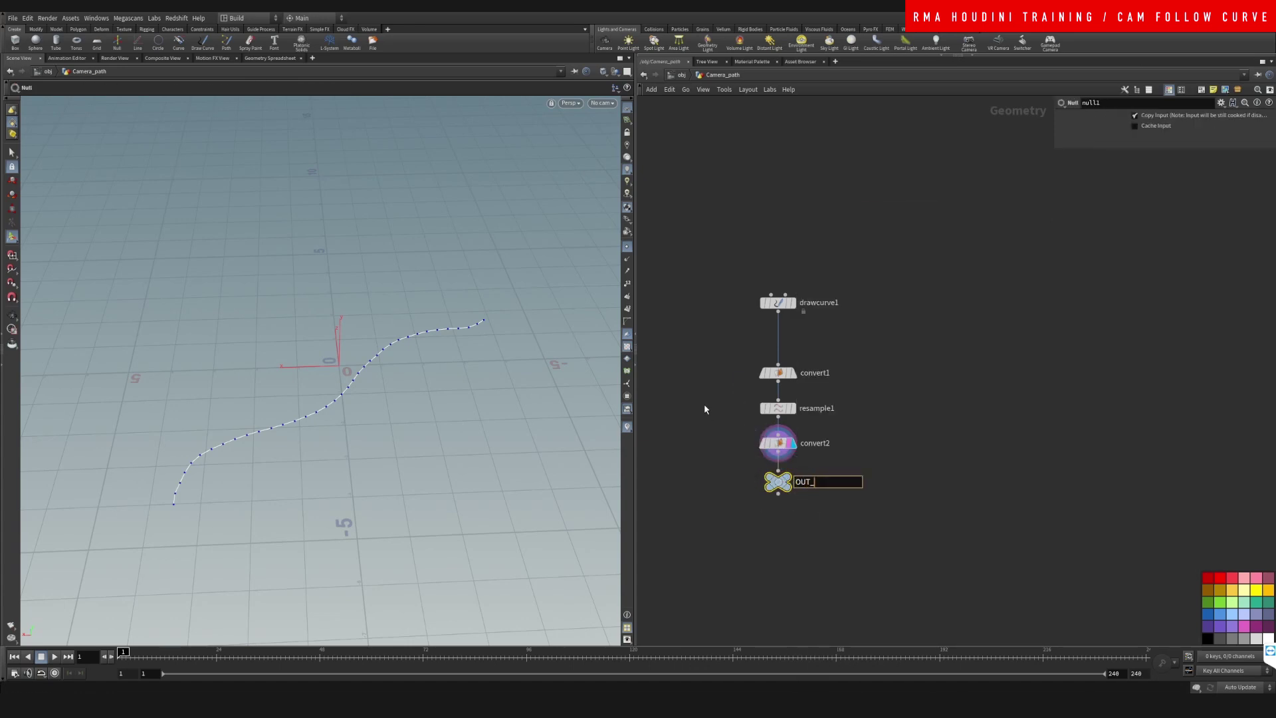
pyautogui.write('camera_path')
pyautogui.press('Return')
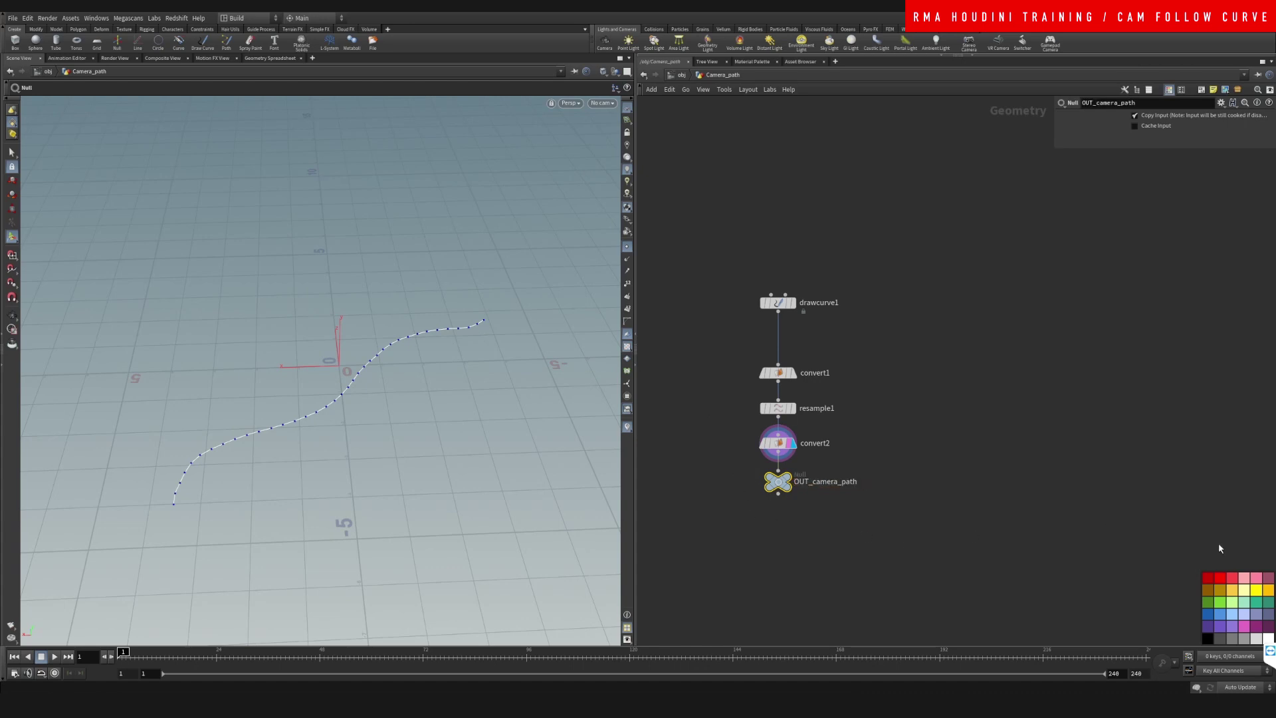
# - Colour OUT_camera_path red, then add a null at object level just under Camera_path
pyautogui.click(1203, 575)
pyautogui.press('u')
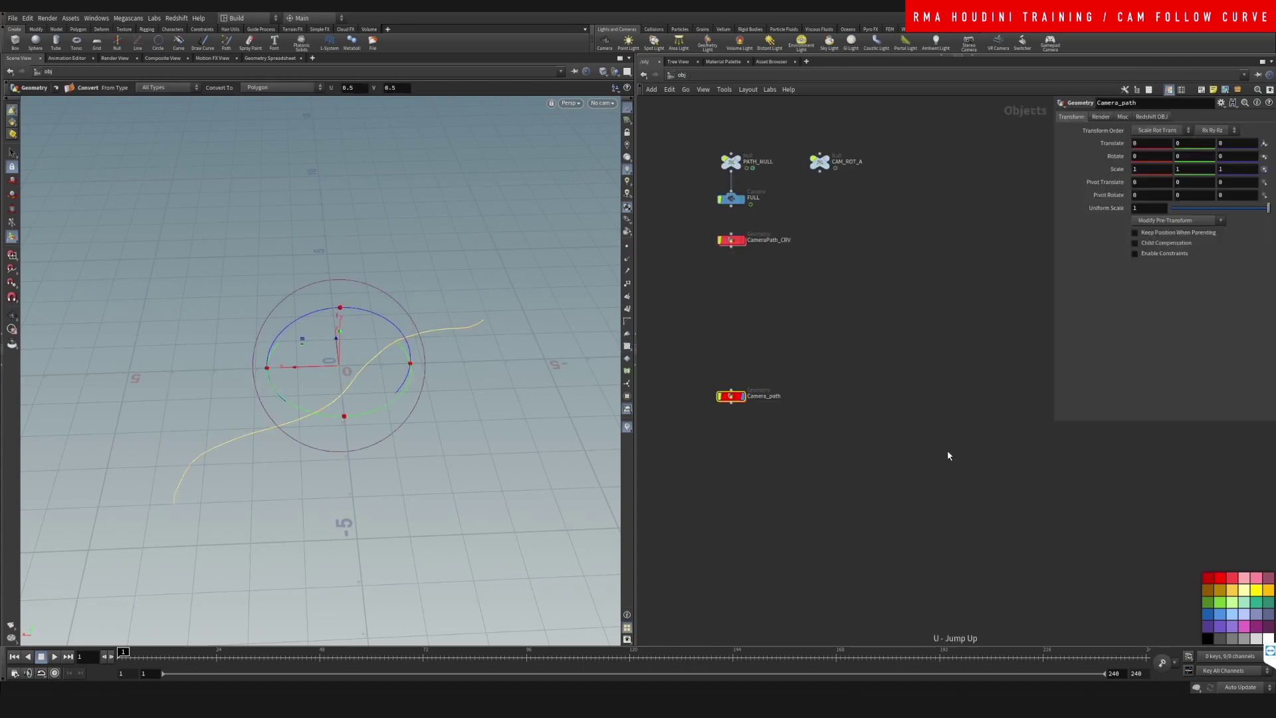
pyautogui.press('Tab')
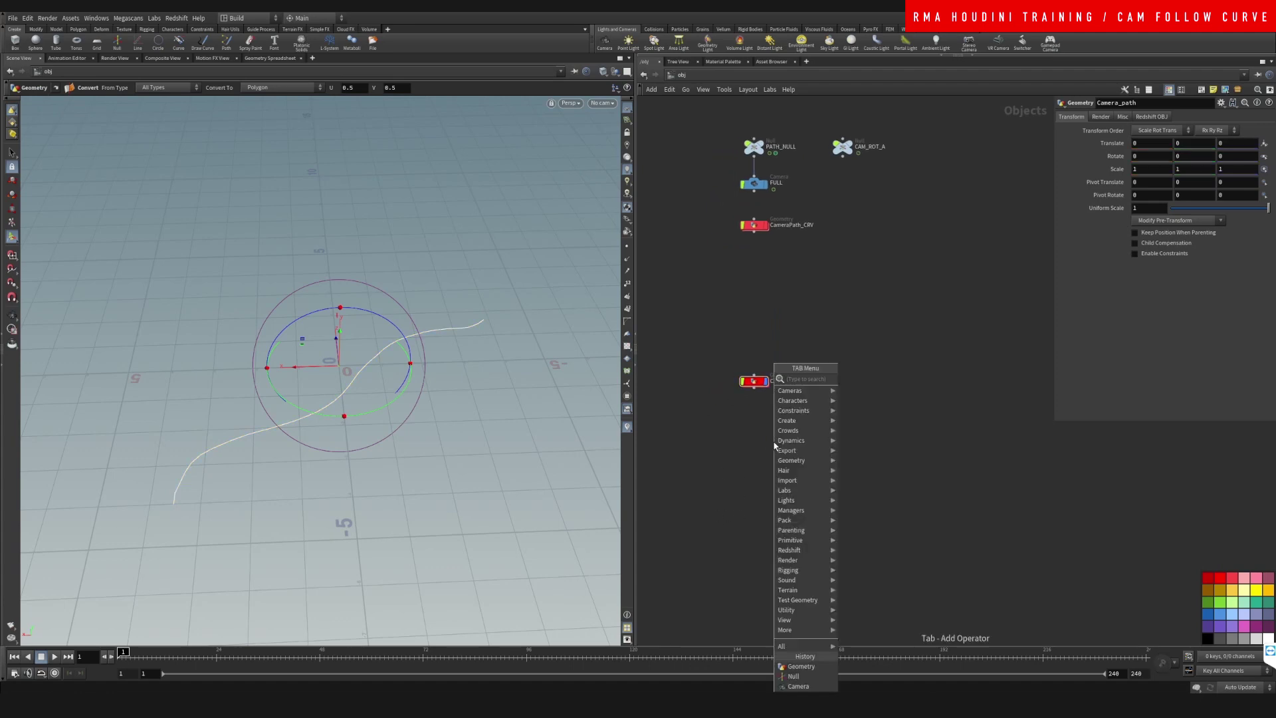
pyautogui.click(794, 676)
pyautogui.click(763, 456)
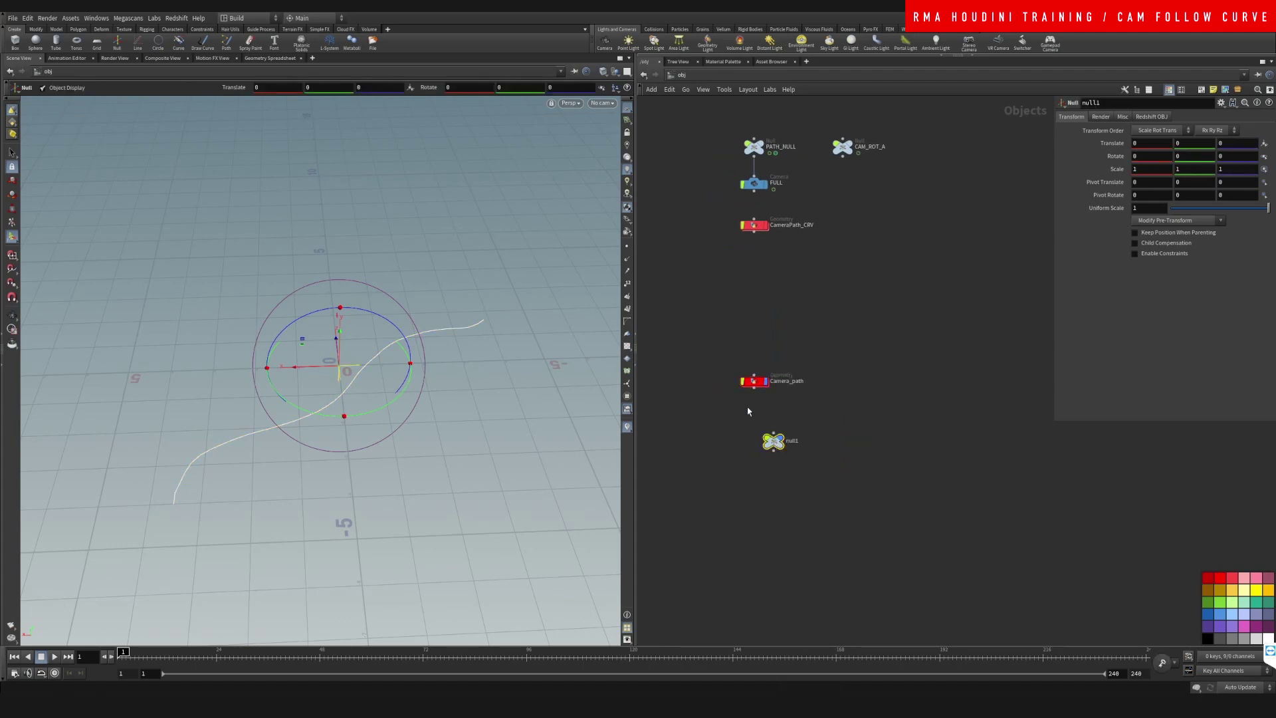
pyautogui.moveTo(763, 456); pyautogui.dragTo(743, 443)
# - Rename the new null PATH_NUL and colour it light green
pyautogui.press('F2')
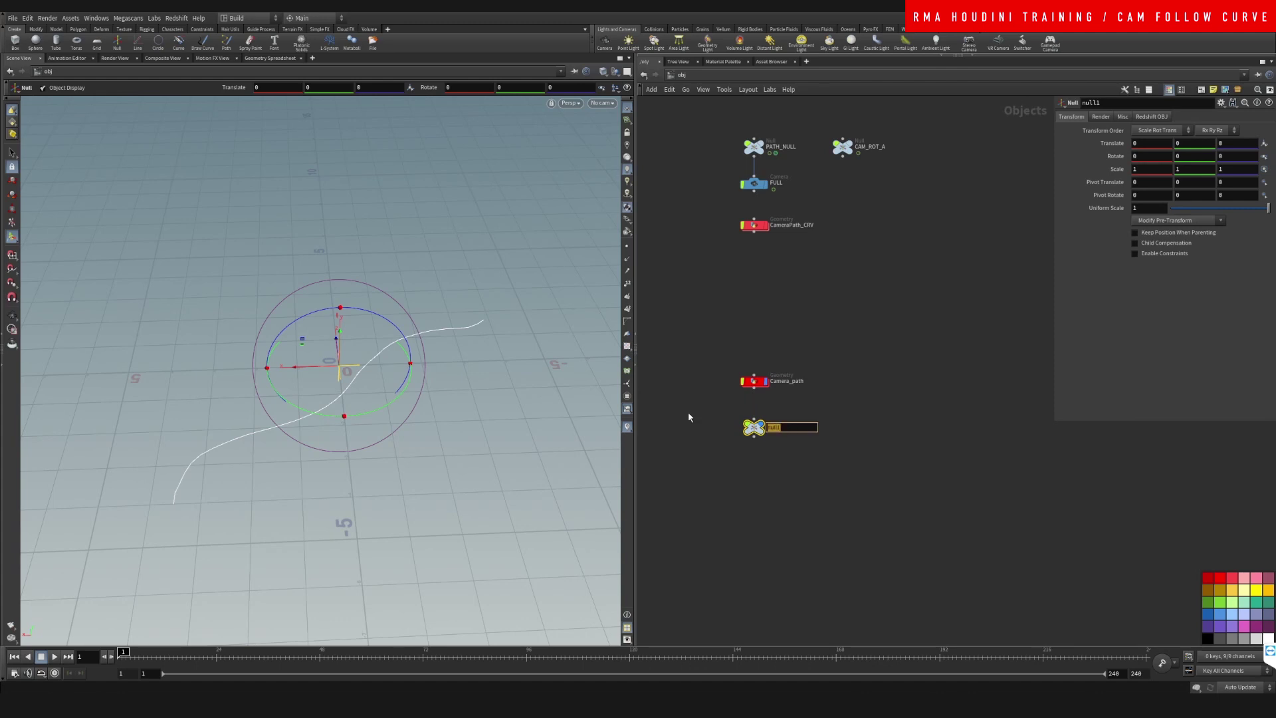
pyautogui.write('PATH_NUL')
pyautogui.press('Return')
pyautogui.moveTo(714, 404); pyautogui.dragTo(781, 443)
pyautogui.click(1232, 602)
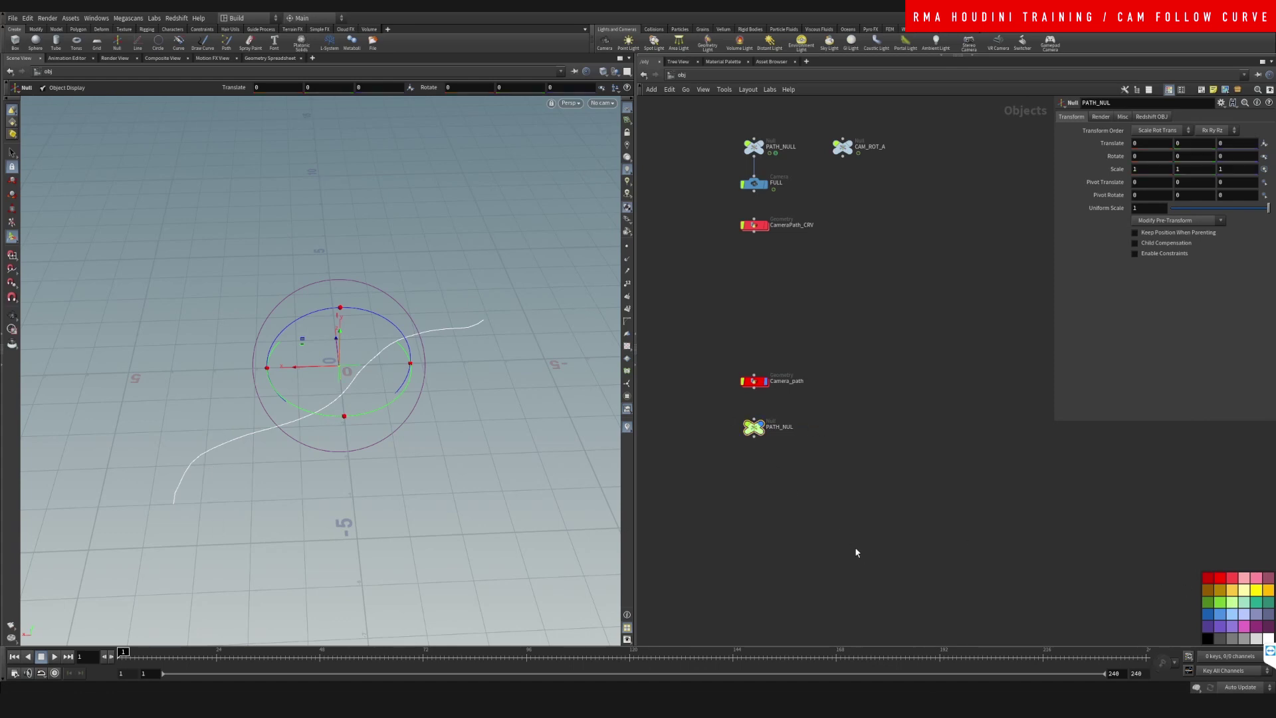
# - Add a Camera below PATH_NUL and parent it to PATH_NUL
pyautogui.press('Tab')
pyautogui.write('cam')
pyautogui.press('Return')
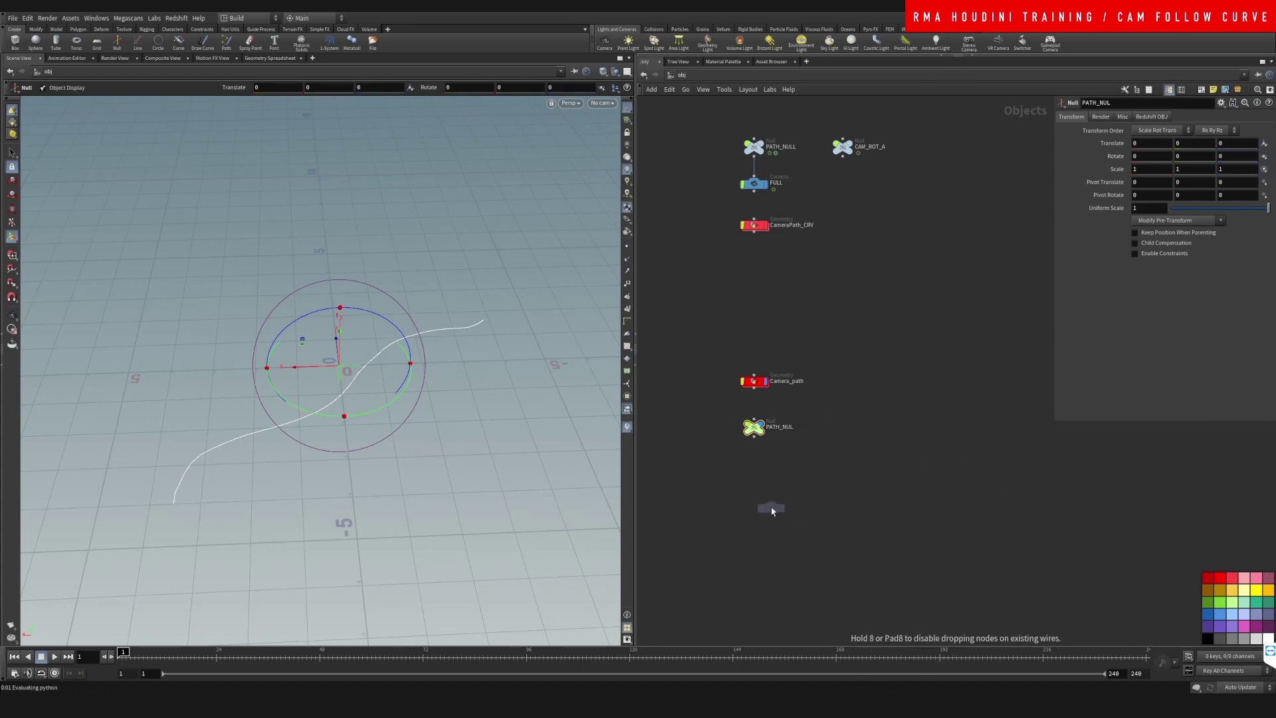
pyautogui.click(758, 492)
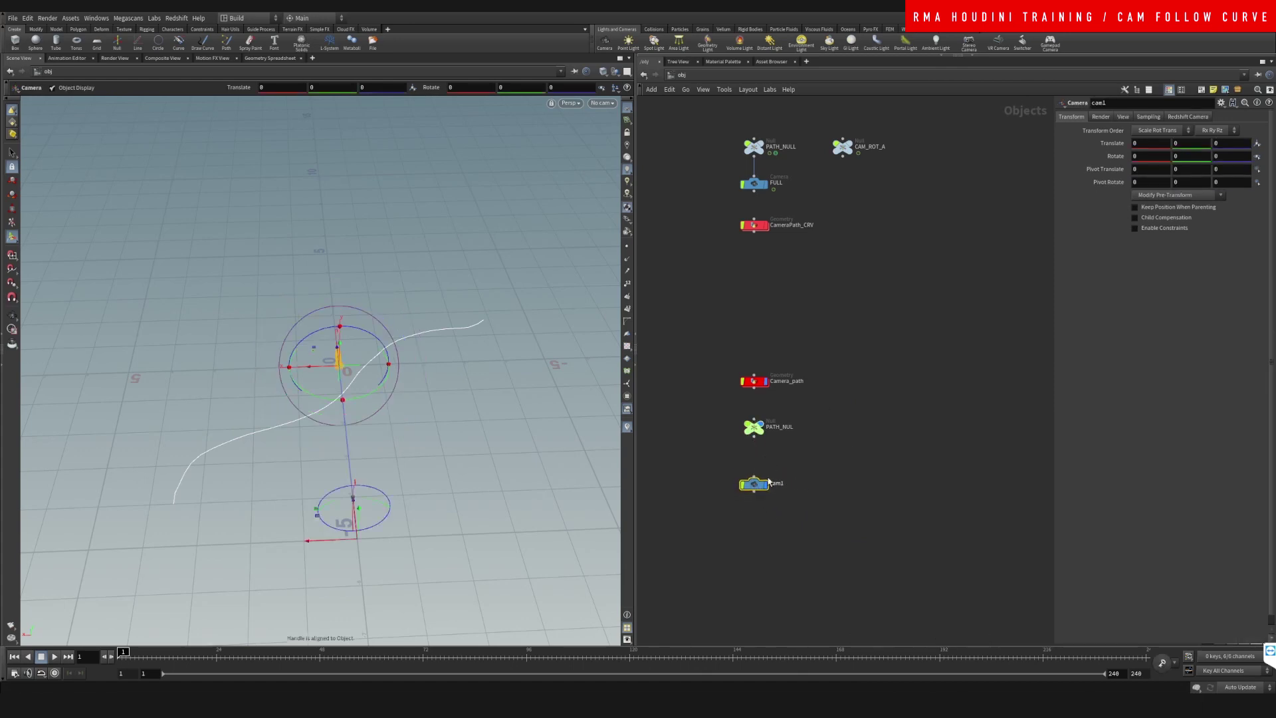
pyautogui.moveTo(753, 475); pyautogui.dragTo(753, 434)
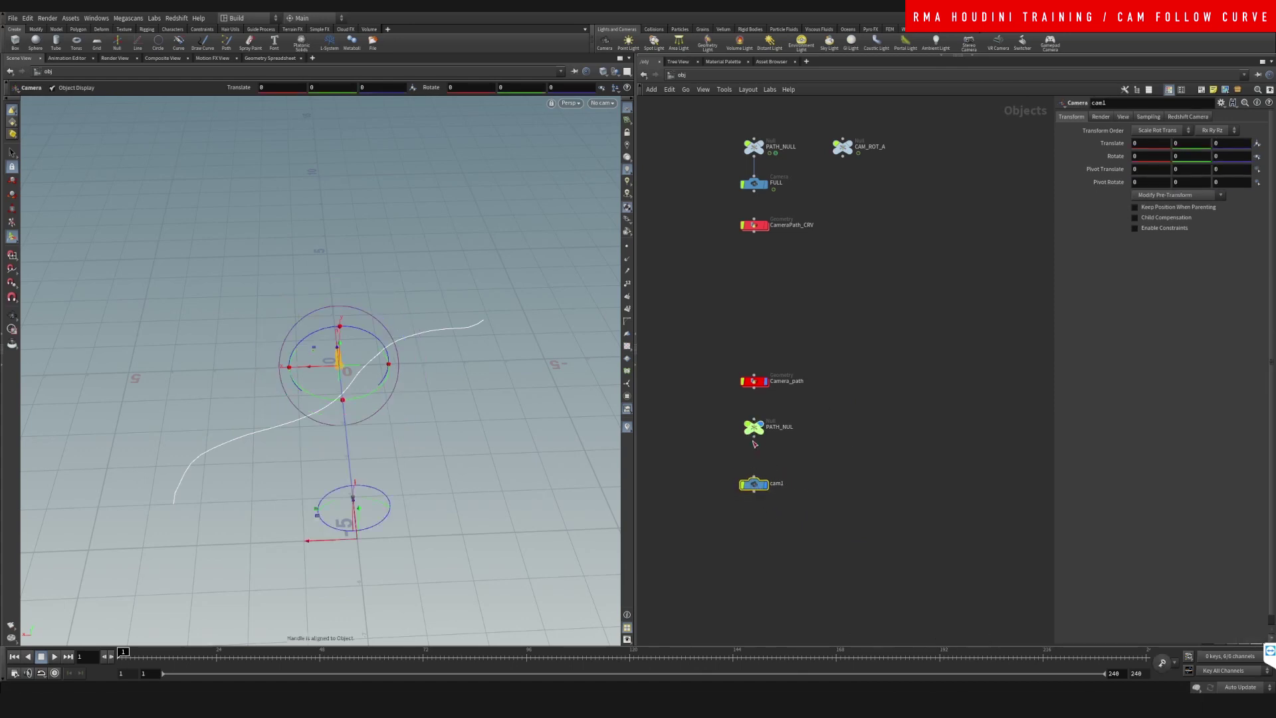
# - Rename the camera to CAM_RENDER
pyautogui.click(701, 465)
pyautogui.click(777, 484)
pyautogui.write('CAM_RENDER')
pyautogui.press('Return')
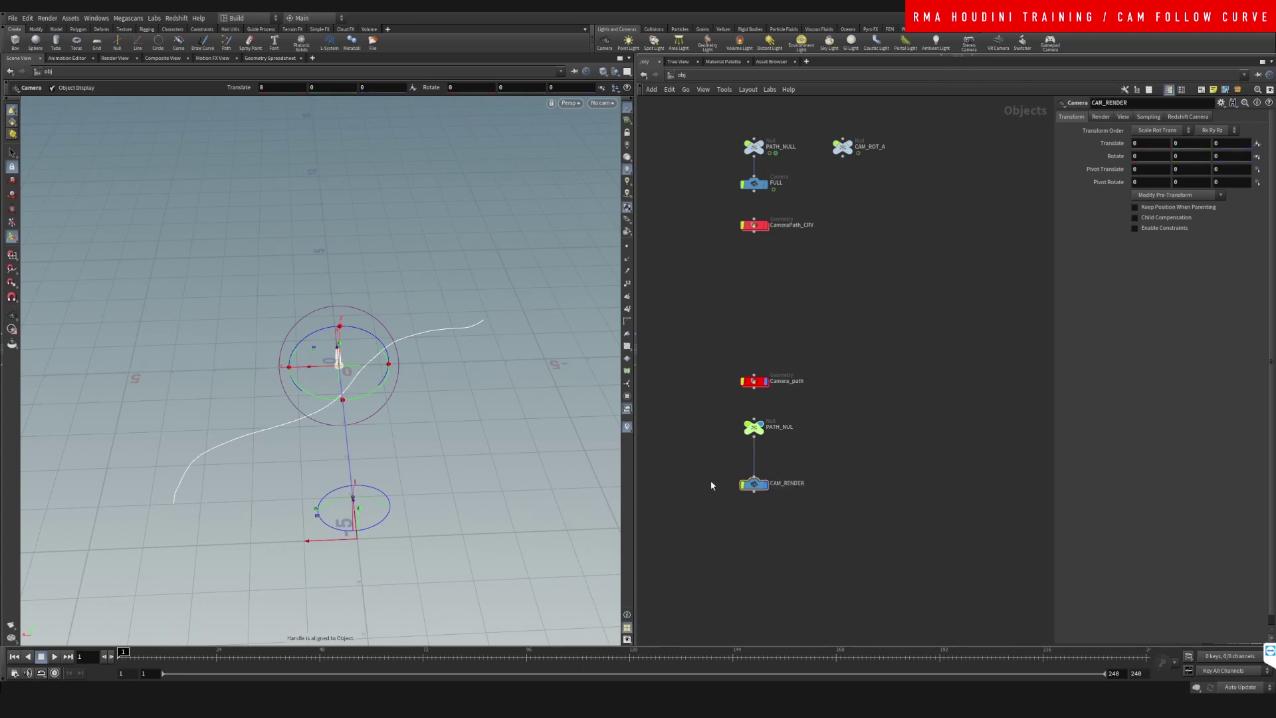
pyautogui.click(754, 484)
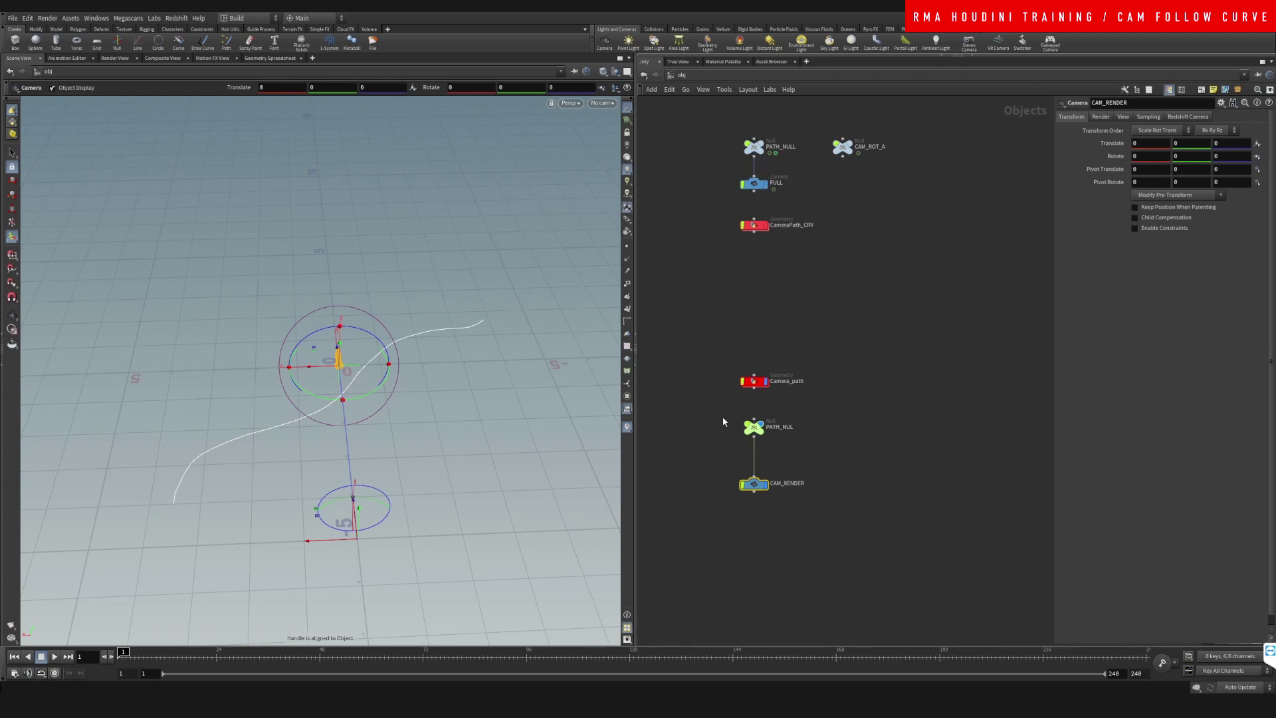
# - Inside PATH_NUL, add a chopnet1 CHOP network positioned just below control1
pyautogui.click(755, 427)
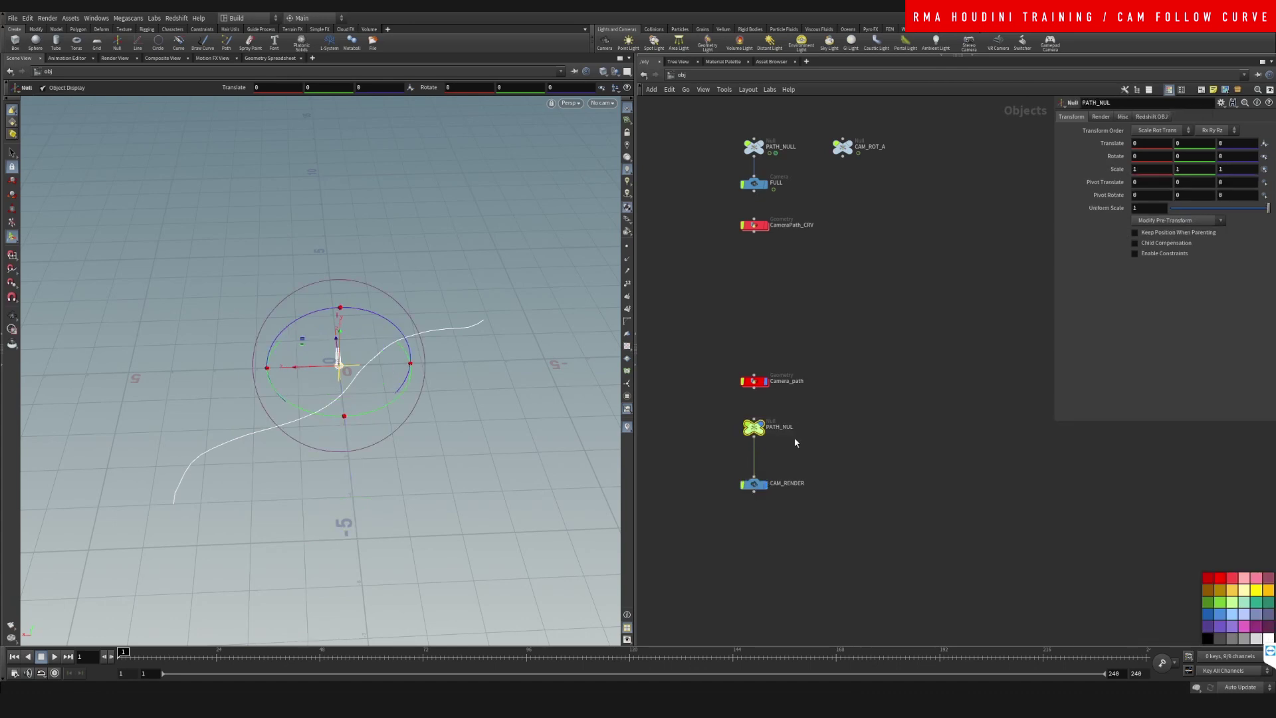
pyautogui.press('Return')
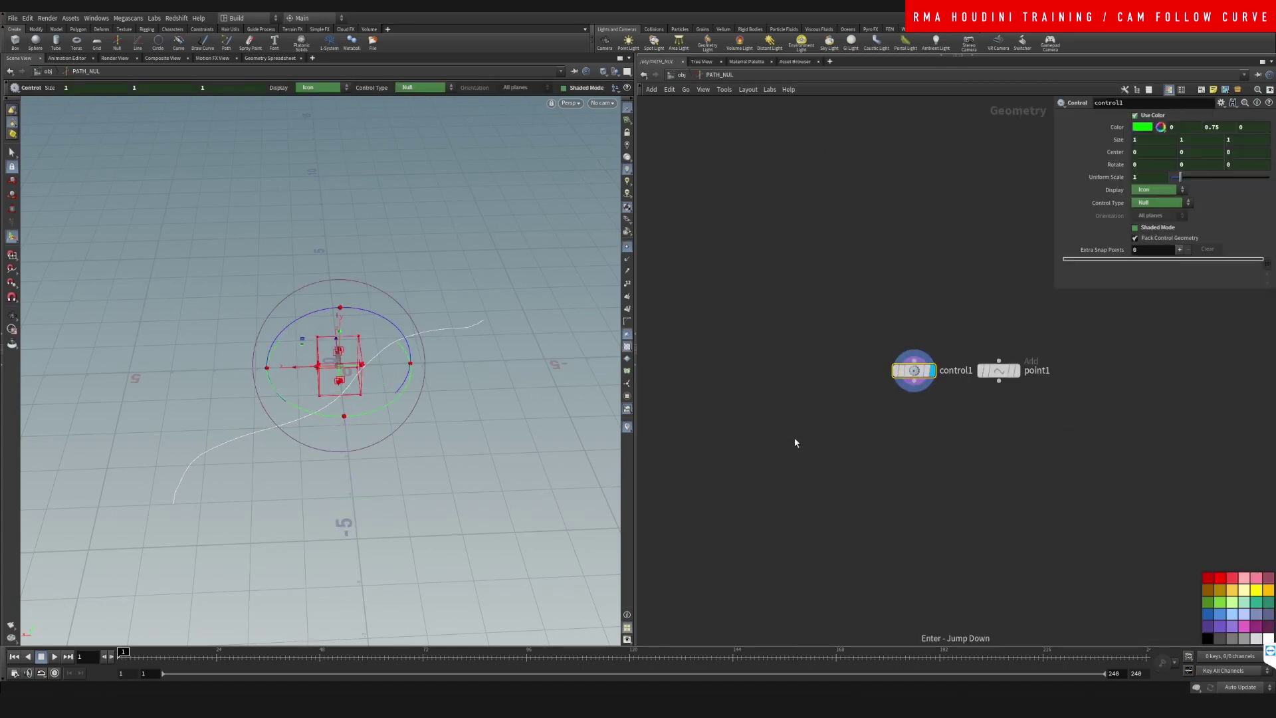
pyautogui.moveTo(906, 452); pyautogui.dragTo(763, 407, button='middle')
pyautogui.press('Tab')
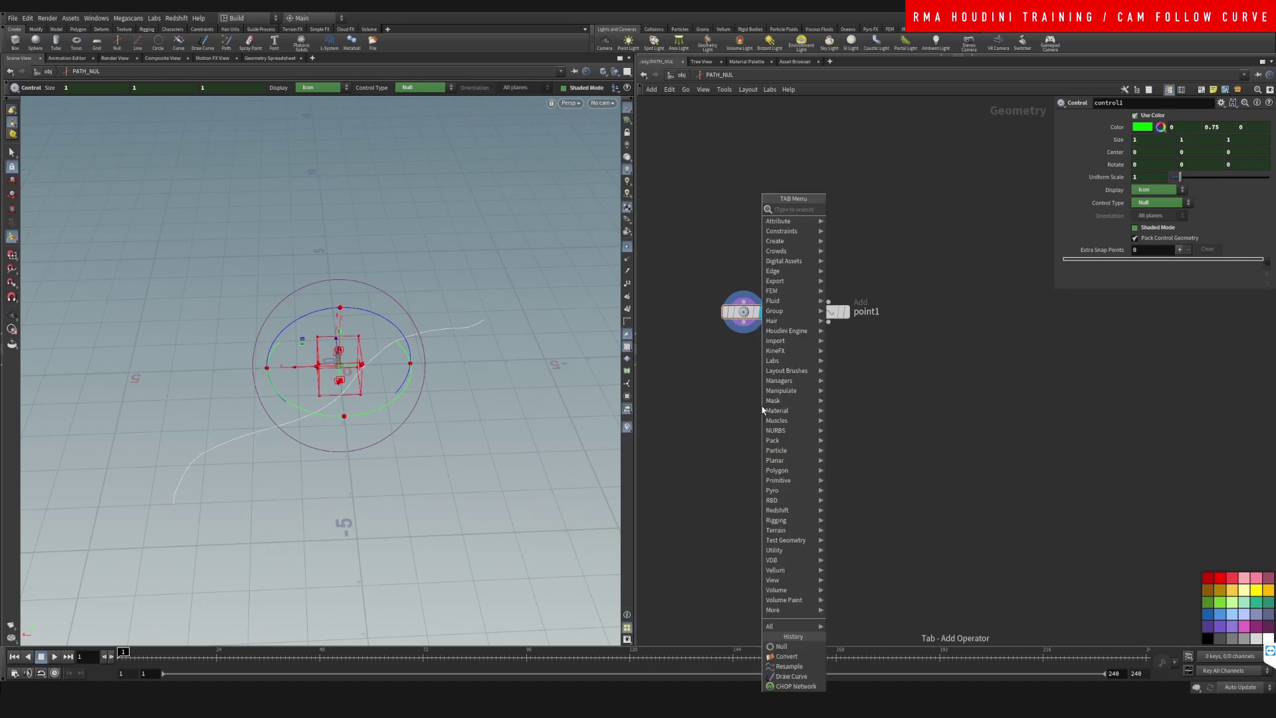
pyautogui.write('cHOP')
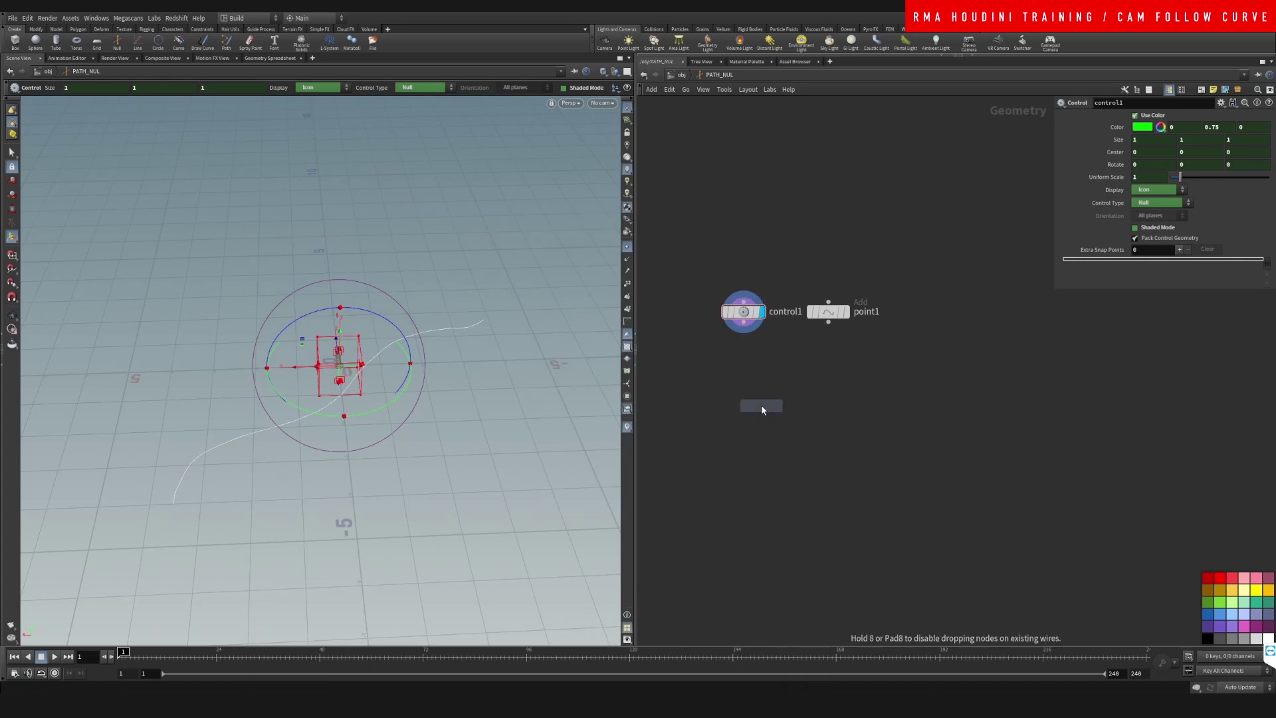
pyautogui.click(762, 408)
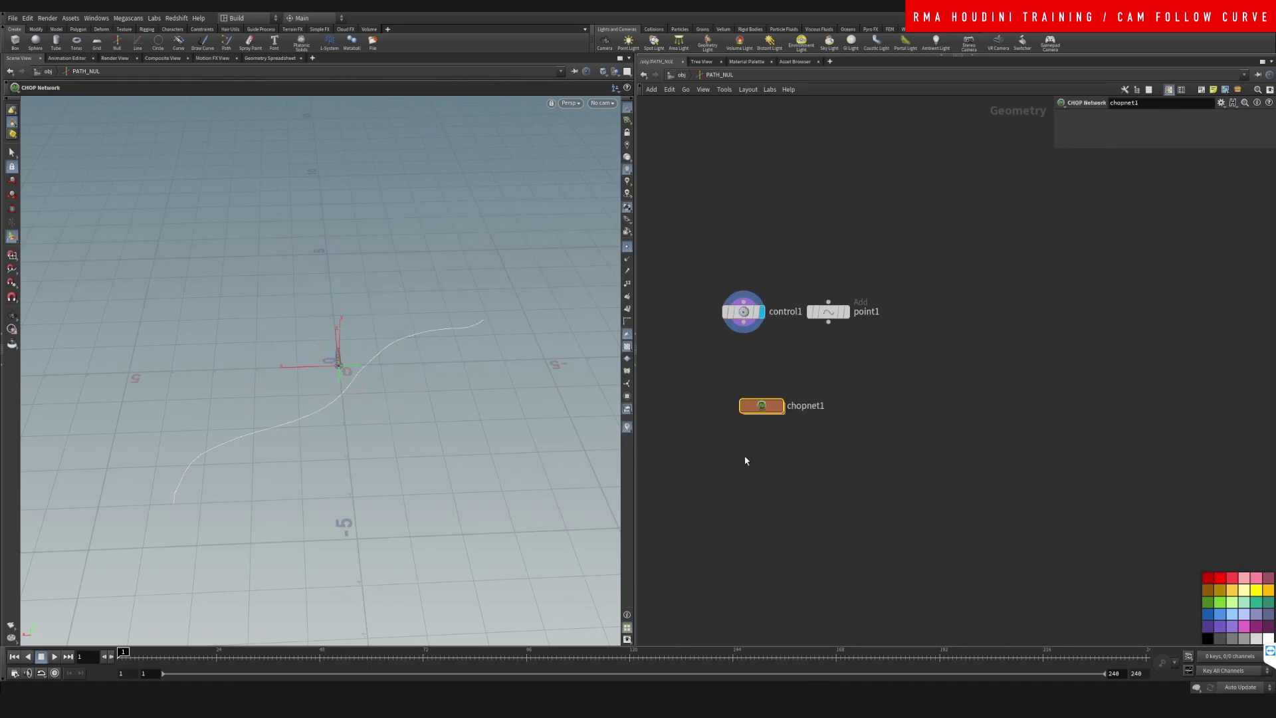
pyautogui.moveTo(692, 382); pyautogui.dragTo(829, 437)
pyautogui.moveTo(767, 408); pyautogui.dragTo(749, 392)
# - Inside chopnet1, add a Get World Space node and select it
pyautogui.doubleClick(749, 392)
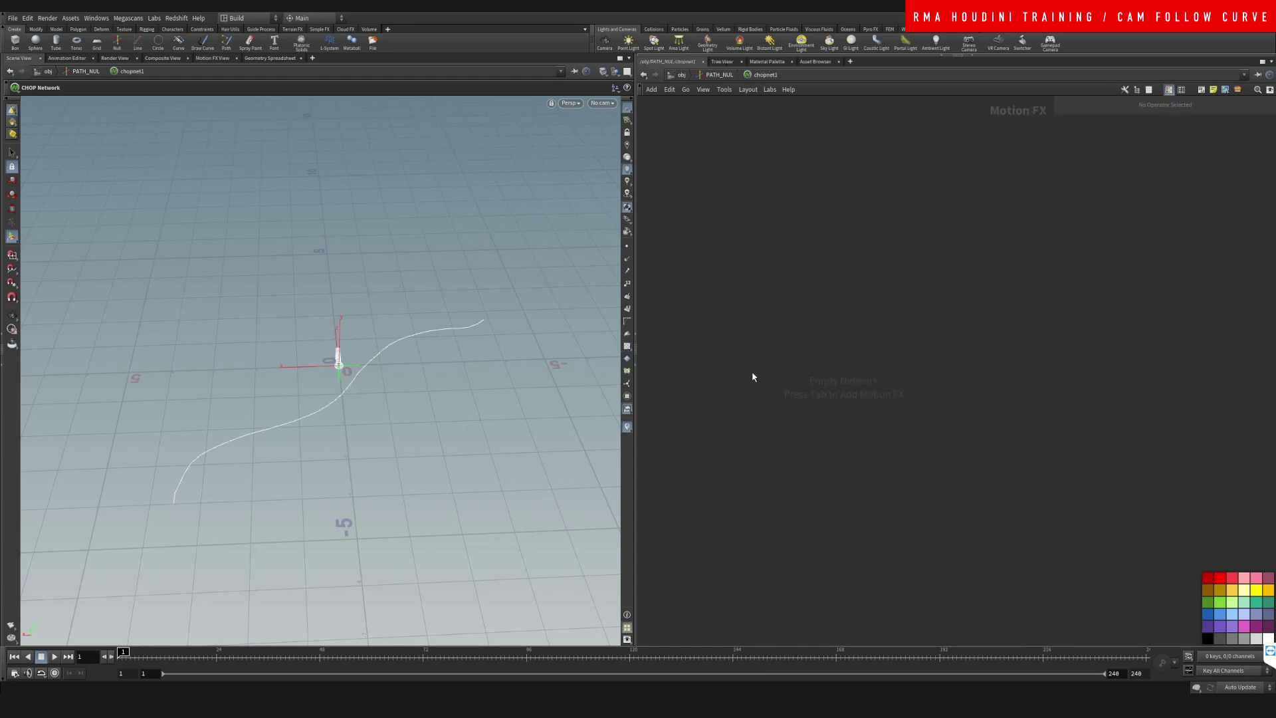
pyautogui.press('Tab')
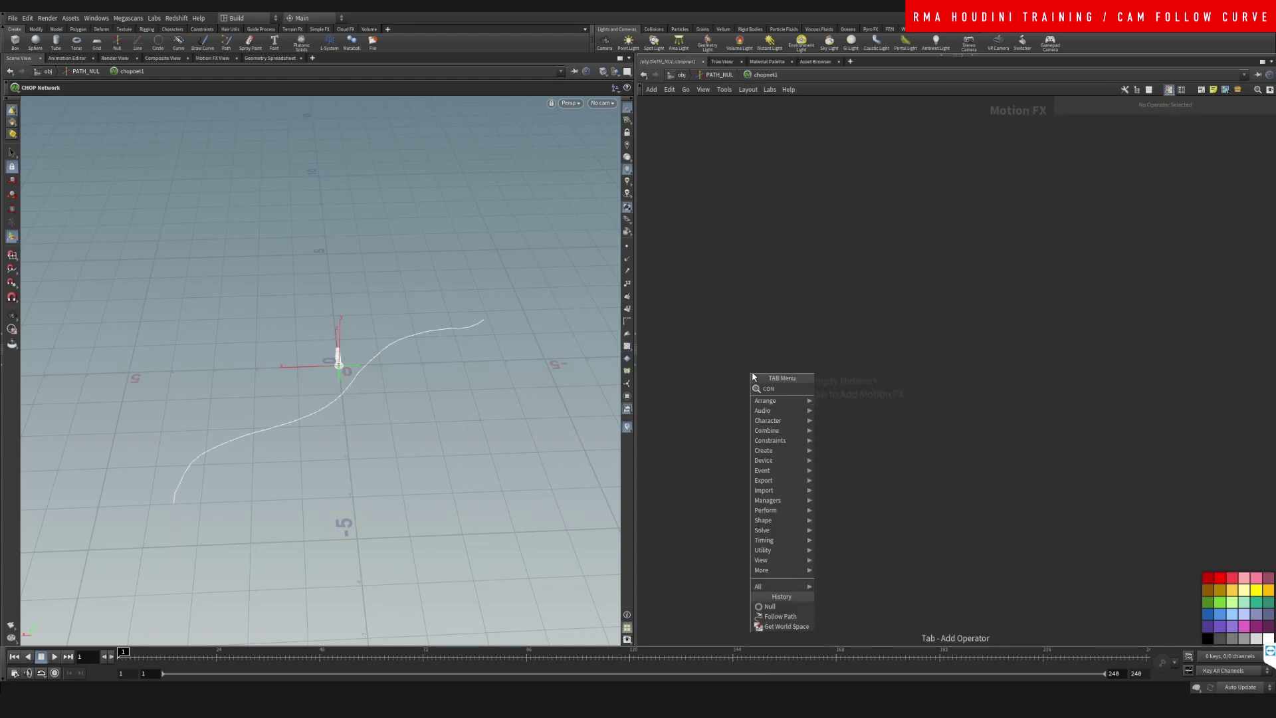
pyautogui.write('constr')
pyautogui.press('BackSpace')
pyautogui.press('BackSpace')
pyautogui.press('BackSpace')
pyautogui.press('BackSpace')
pyautogui.press('BackSpace')
pyautogui.press('BackSpace')
pyautogui.write('get w')
pyautogui.press('Return')
pyautogui.click(753, 373)
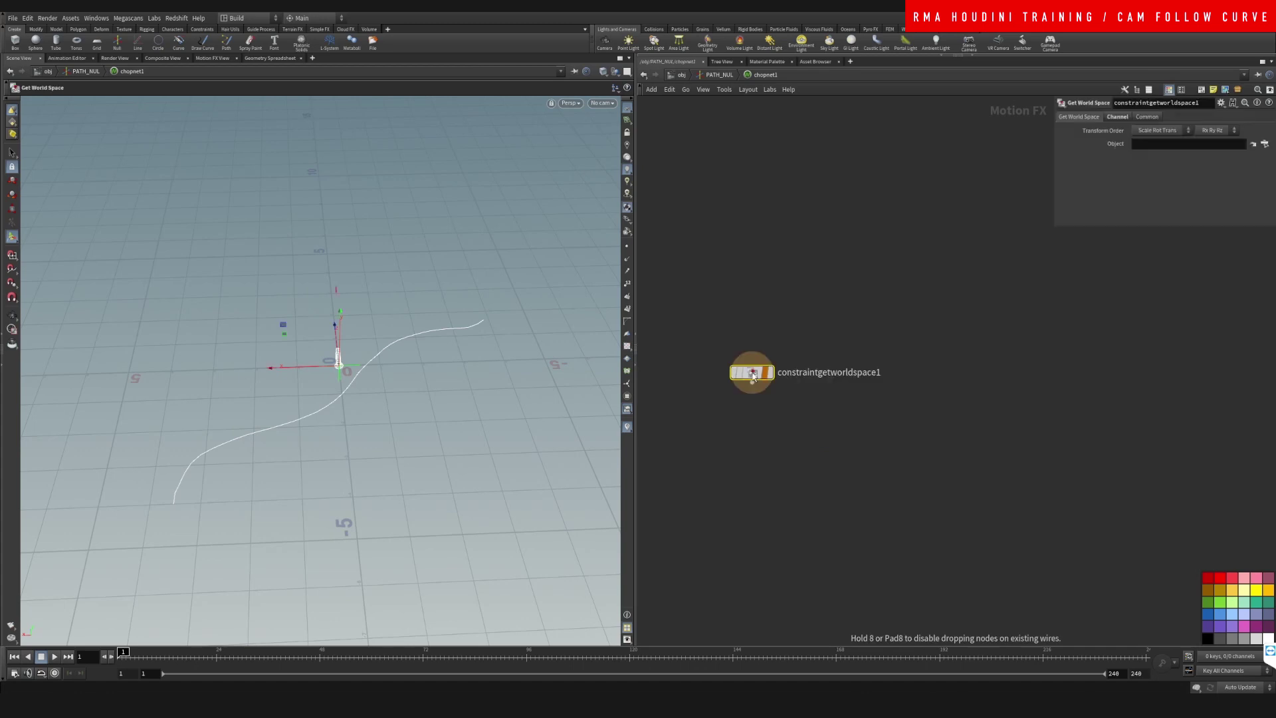
pyautogui.click(753, 376)
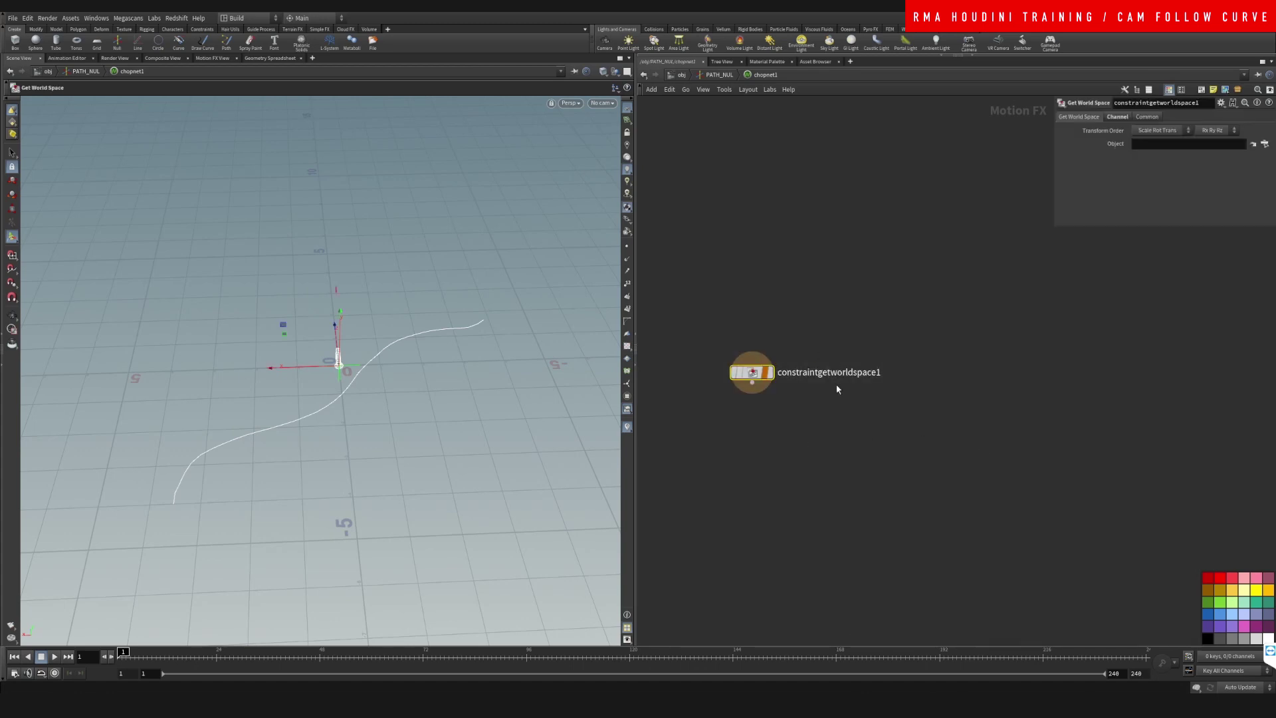
pyautogui.moveTo(751, 372); pyautogui.dragTo(762, 329)
pyautogui.moveTo(717, 270); pyautogui.dragTo(860, 431)
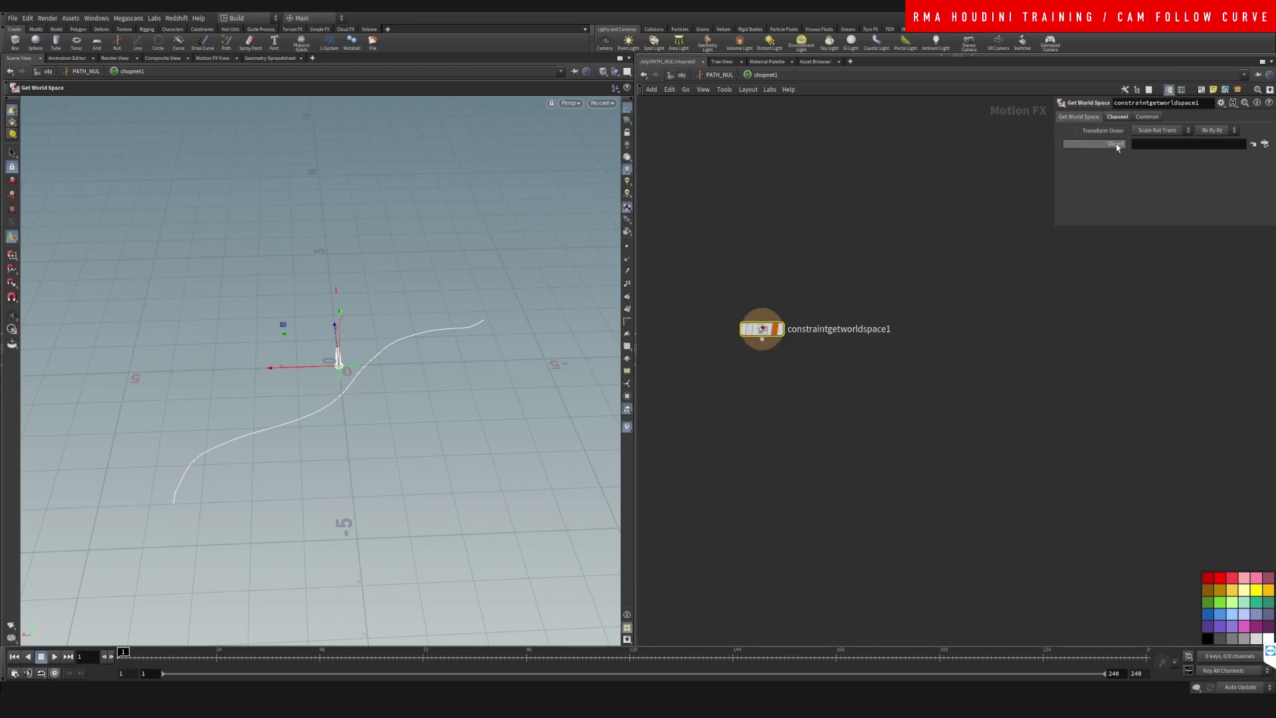
# - Set the Get World Space Object to Camera_path and jump to that object
pyautogui.click(1265, 144)
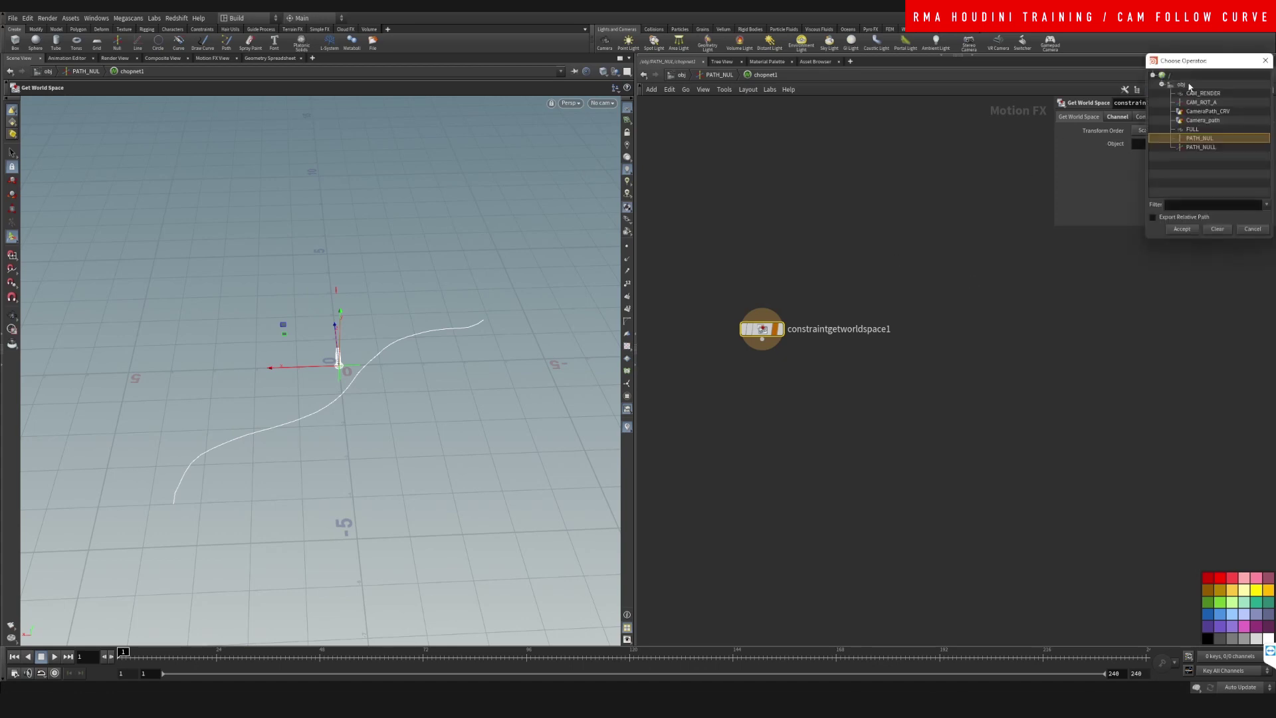
pyautogui.moveTo(1198, 67); pyautogui.dragTo(845, 143)
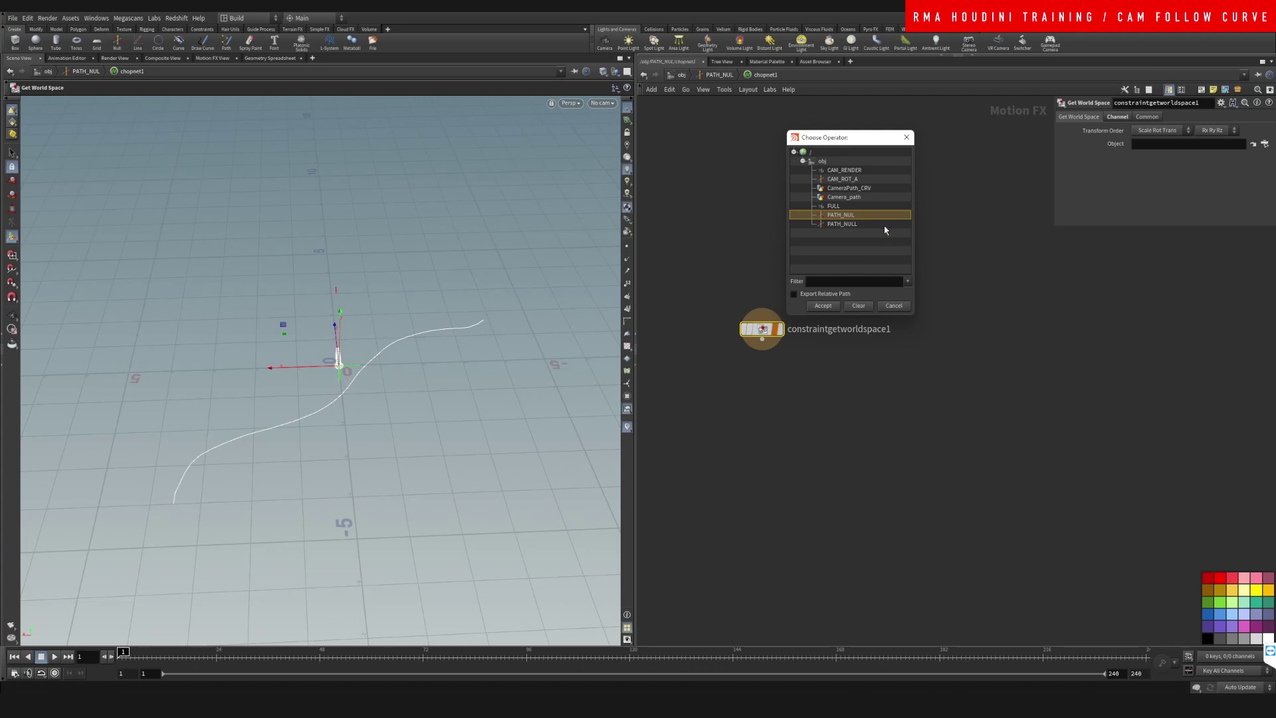
pyautogui.click(856, 200)
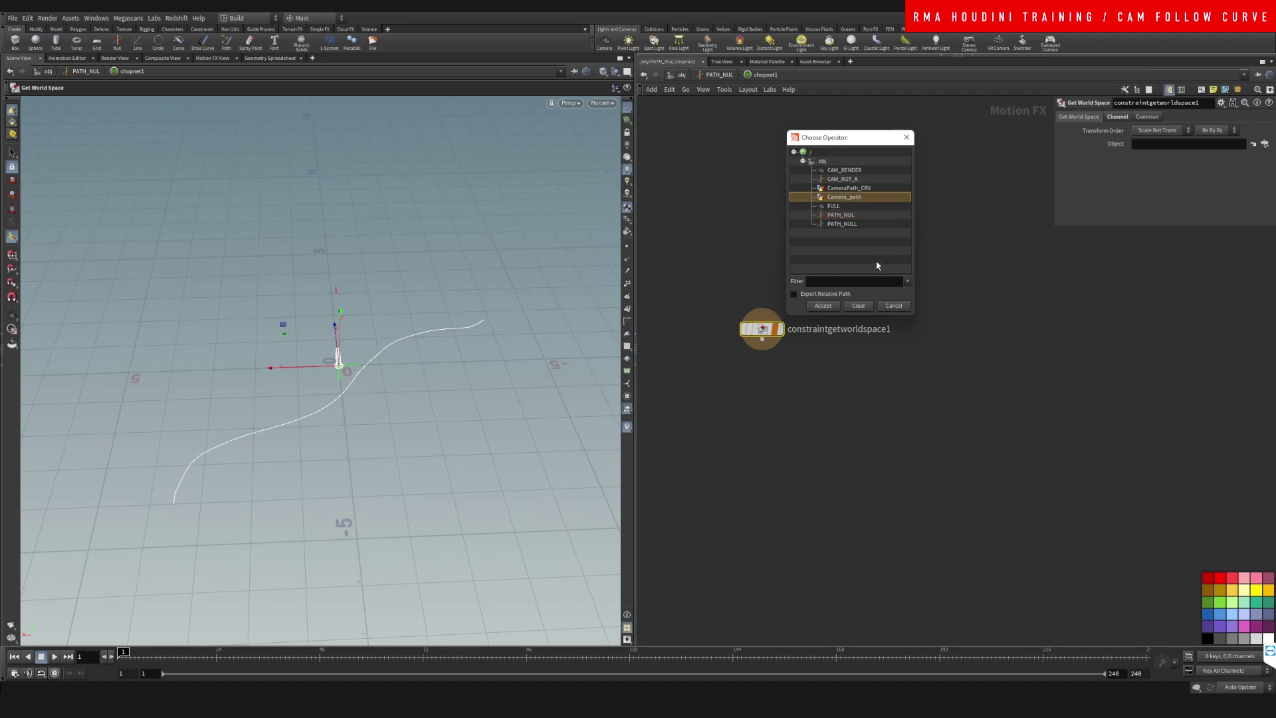
pyautogui.click(827, 306)
pyautogui.moveTo(833, 461); pyautogui.dragTo(832, 428, button='middle')
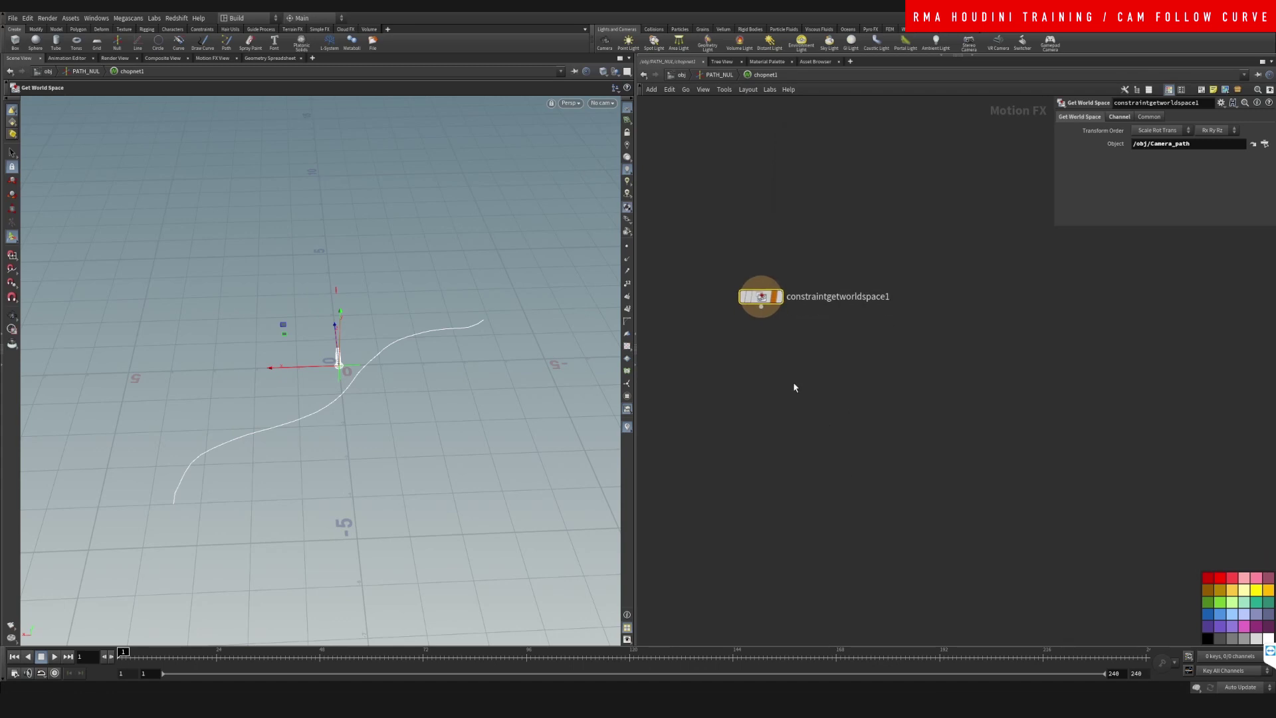
pyautogui.moveTo(692, 241); pyautogui.dragTo(870, 348)
pyautogui.tripleClick(1197, 145)
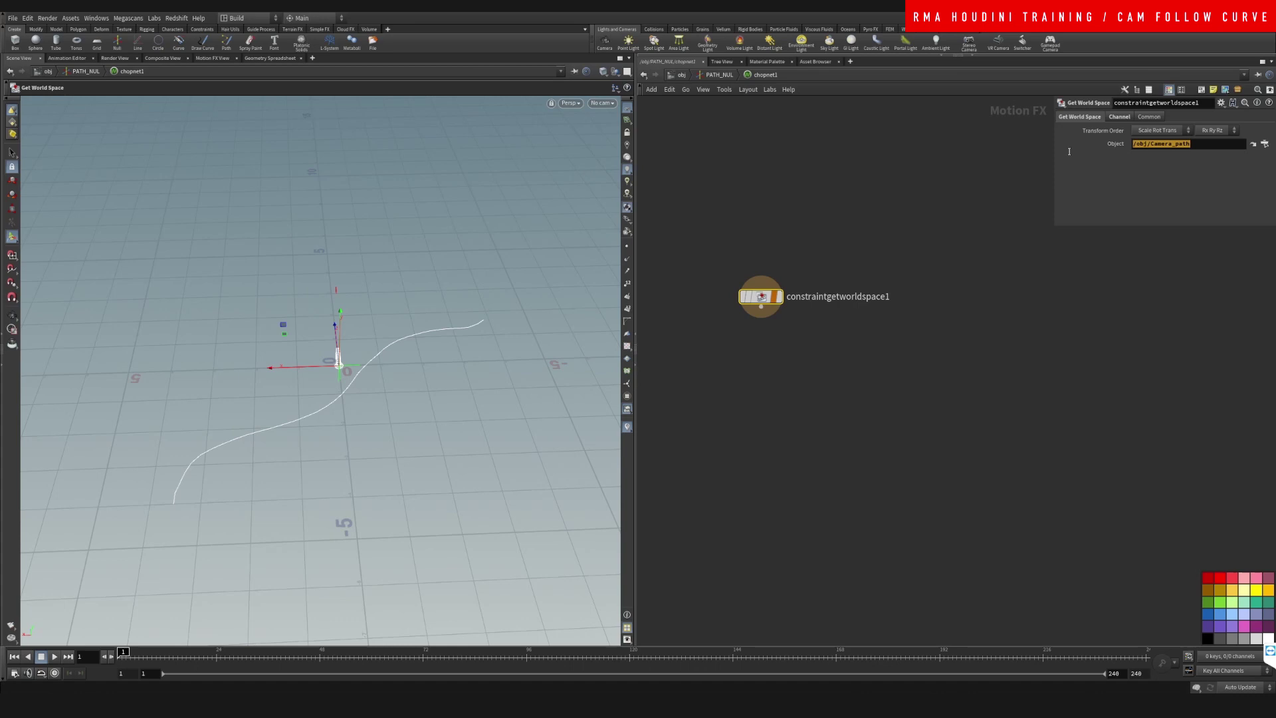
pyautogui.click(1254, 144)
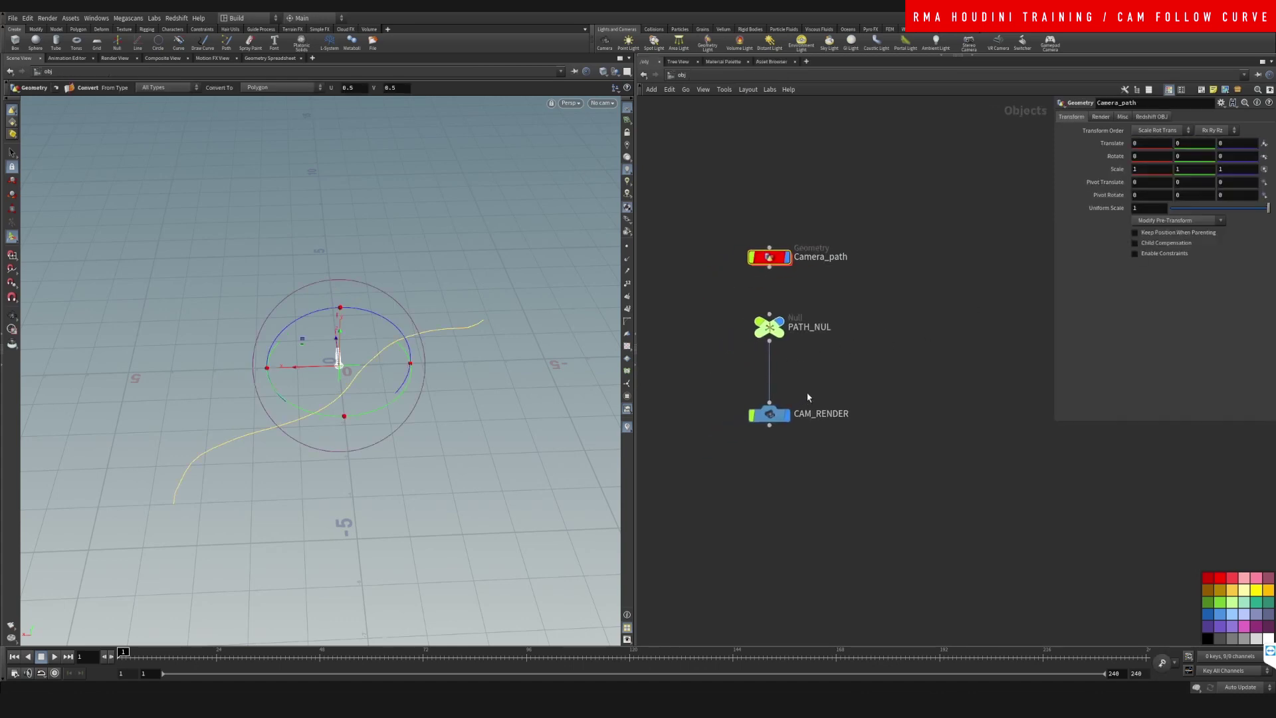
# - Return into PATH_NUL's chopnet1 and change the world-space Object to PATH_NUL
pyautogui.moveTo(715, 307); pyautogui.dragTo(819, 346)
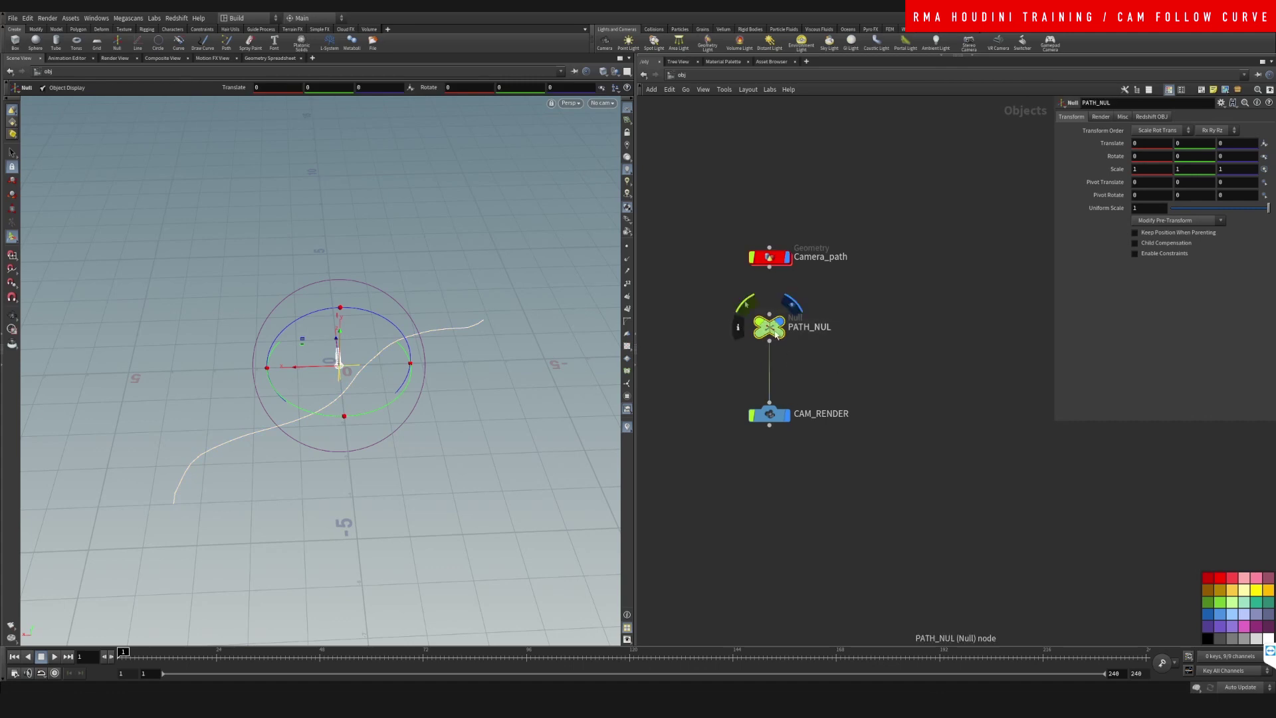
pyautogui.press('i')
pyautogui.moveTo(715, 323); pyautogui.dragTo(776, 399)
pyautogui.press('i')
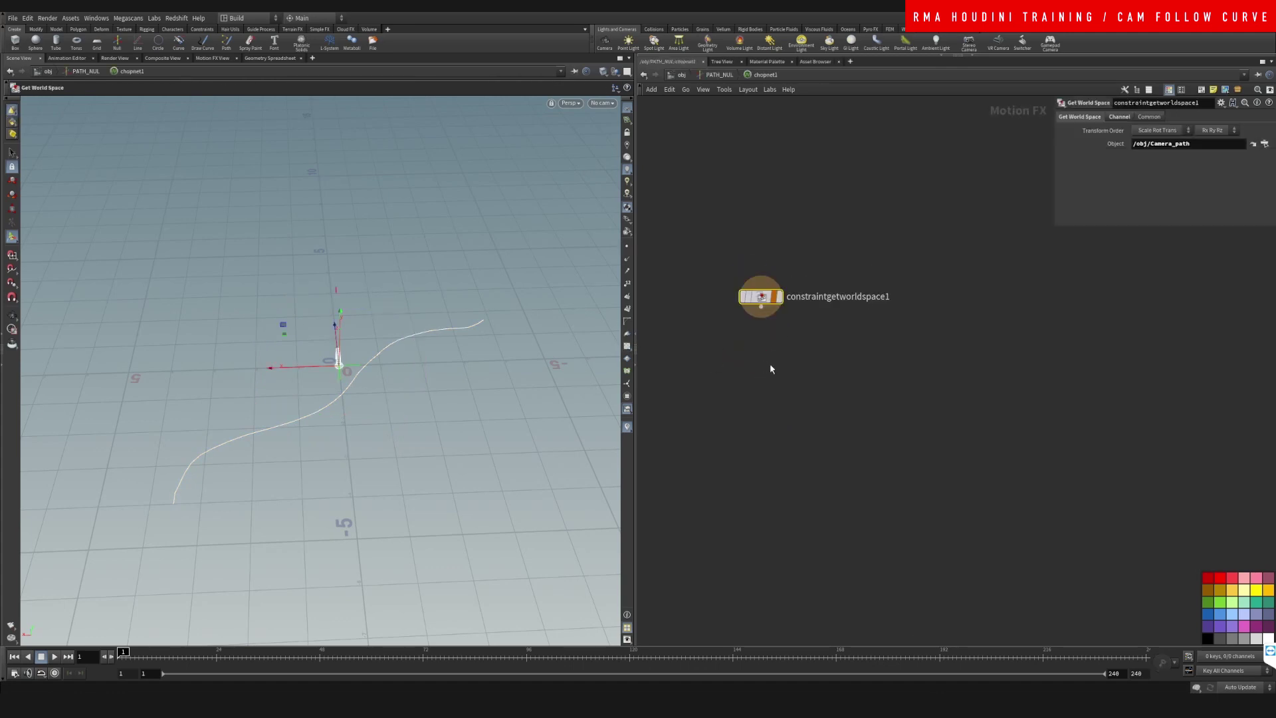
pyautogui.click(1253, 144)
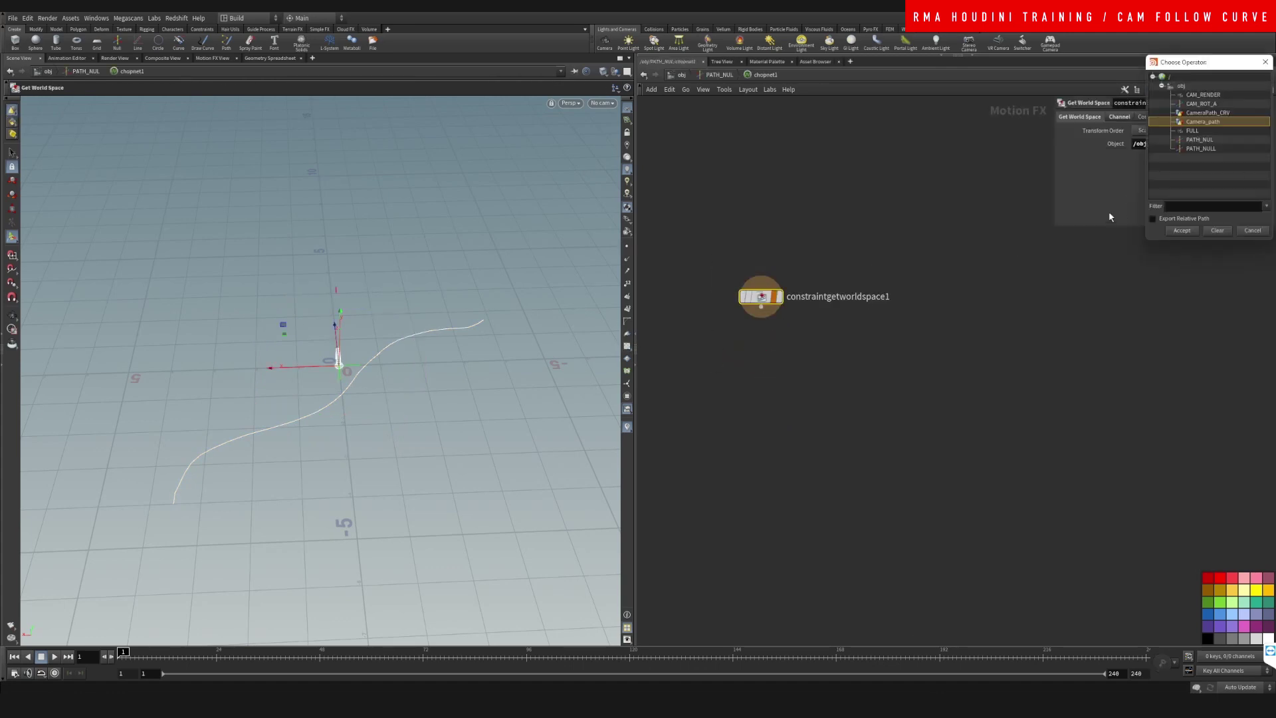
pyautogui.click(1200, 140)
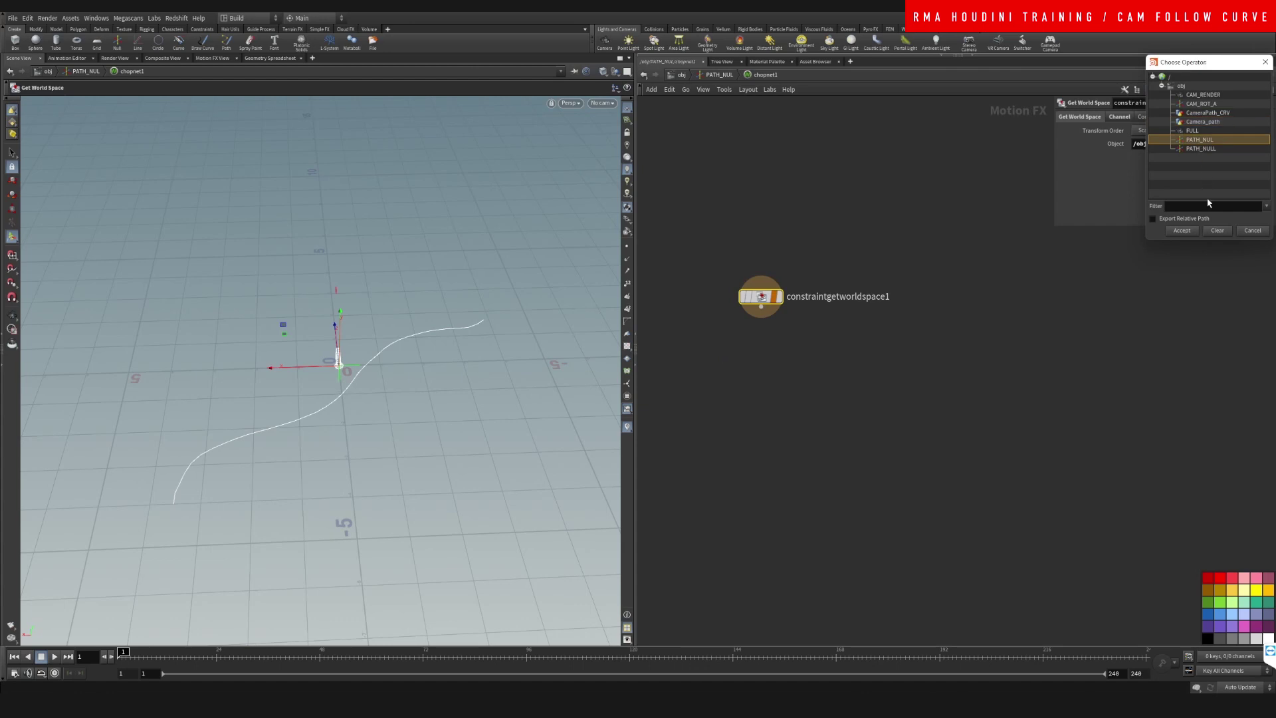
pyautogui.click(1187, 230)
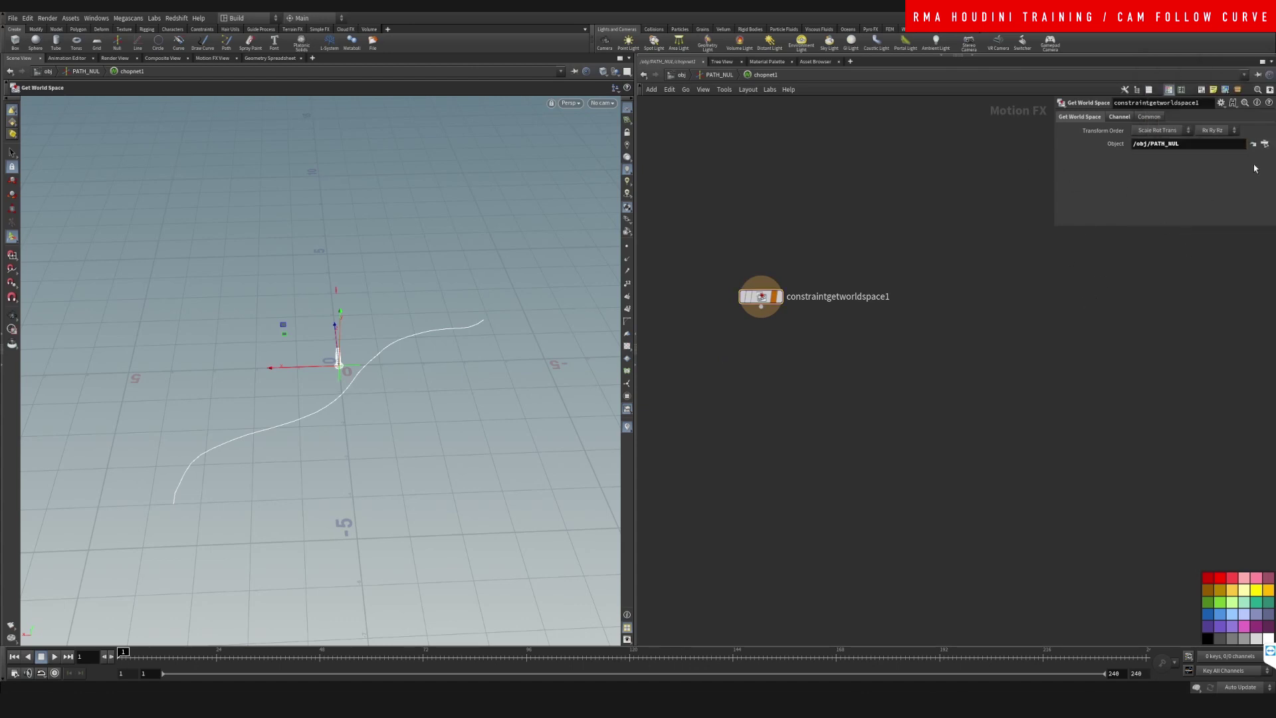
# - Jump to the referenced object, then navigate back into chopnet1 to check constraintgetworldspace1
pyautogui.click(1254, 144)
pyautogui.moveTo(705, 302); pyautogui.dragTo(856, 363)
pyautogui.doubleClick(774, 328)
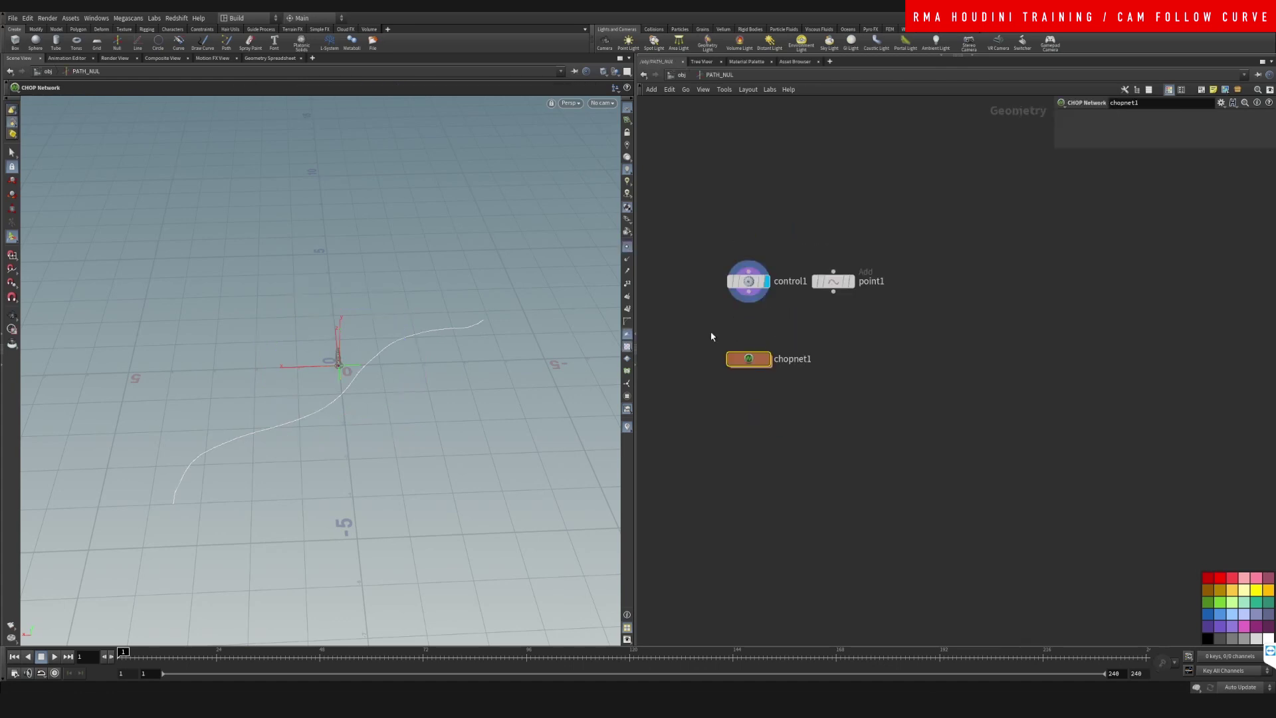
pyautogui.doubleClick(772, 361)
pyautogui.moveTo(701, 251); pyautogui.dragTo(963, 365)
pyautogui.click(802, 377)
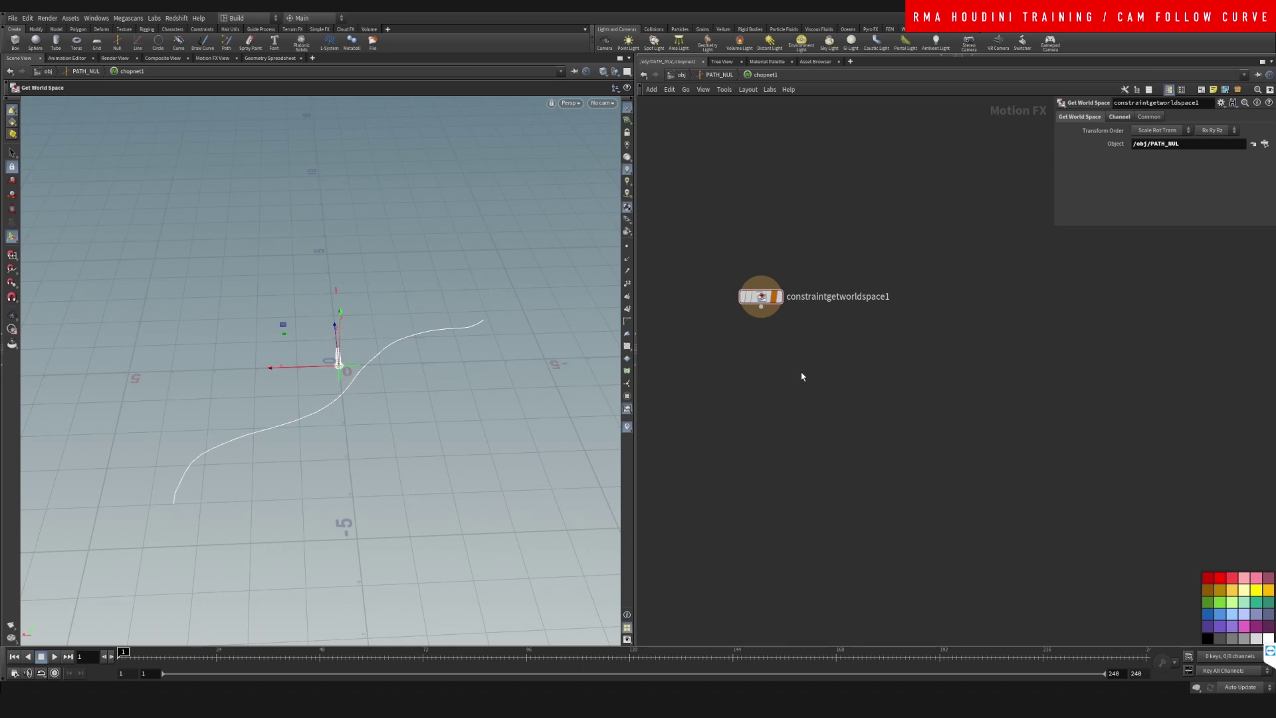
# - Add a Follow Path node (constraintpath1) to chopnet1 by searching 'pat' in the node menu
pyautogui.press('Tab')
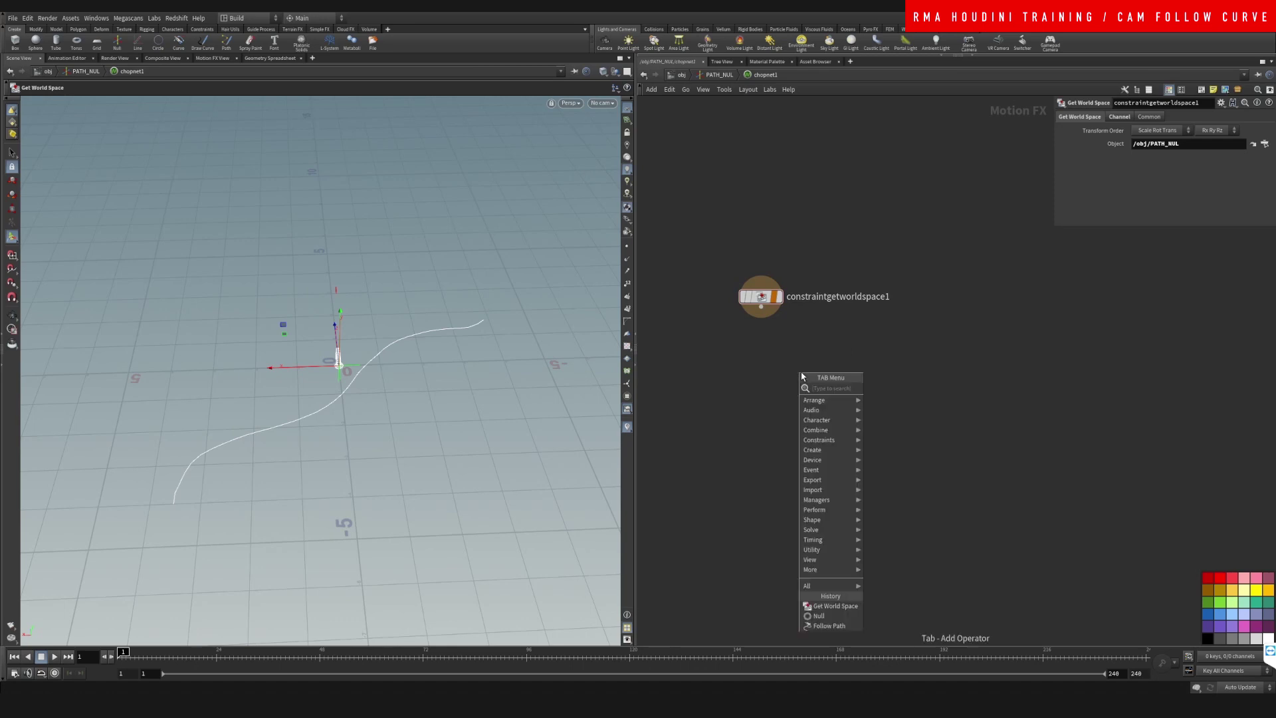
pyautogui.write('fo')
pyautogui.press('Escape')
pyautogui.press('Tab')
pyautogui.write('a')
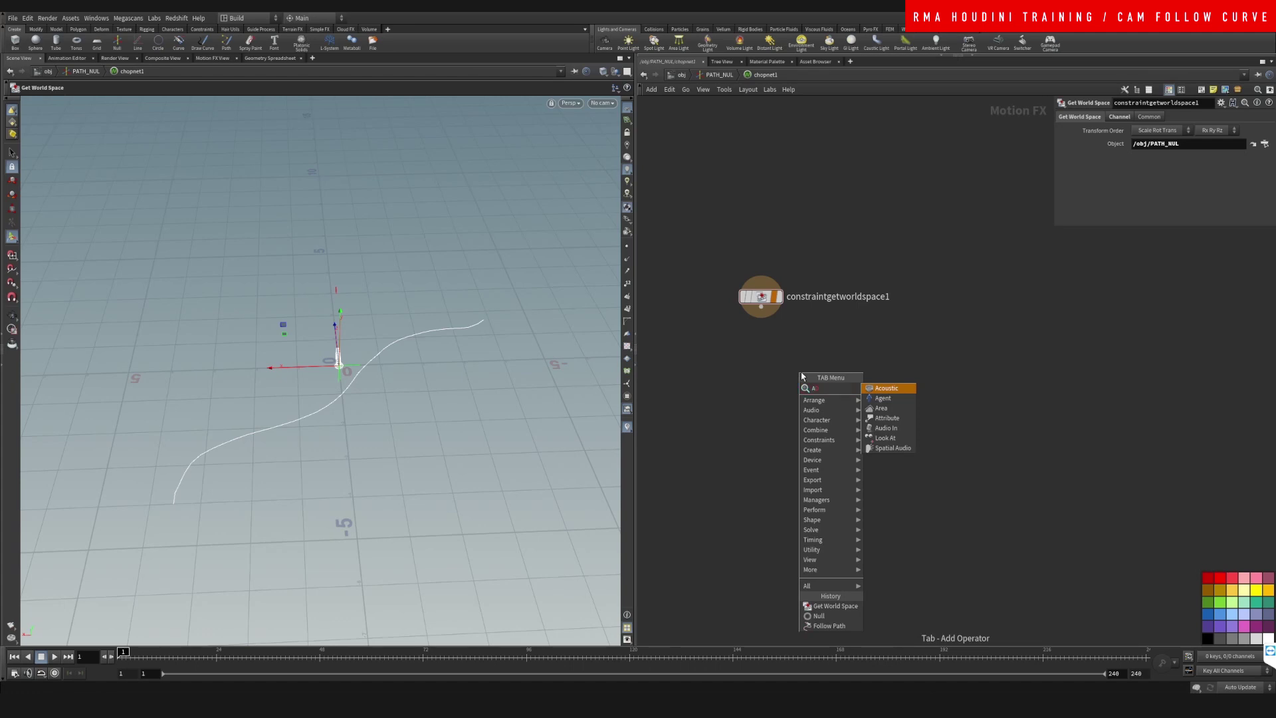
pyautogui.press('BackSpace')
pyautogui.write('constra')
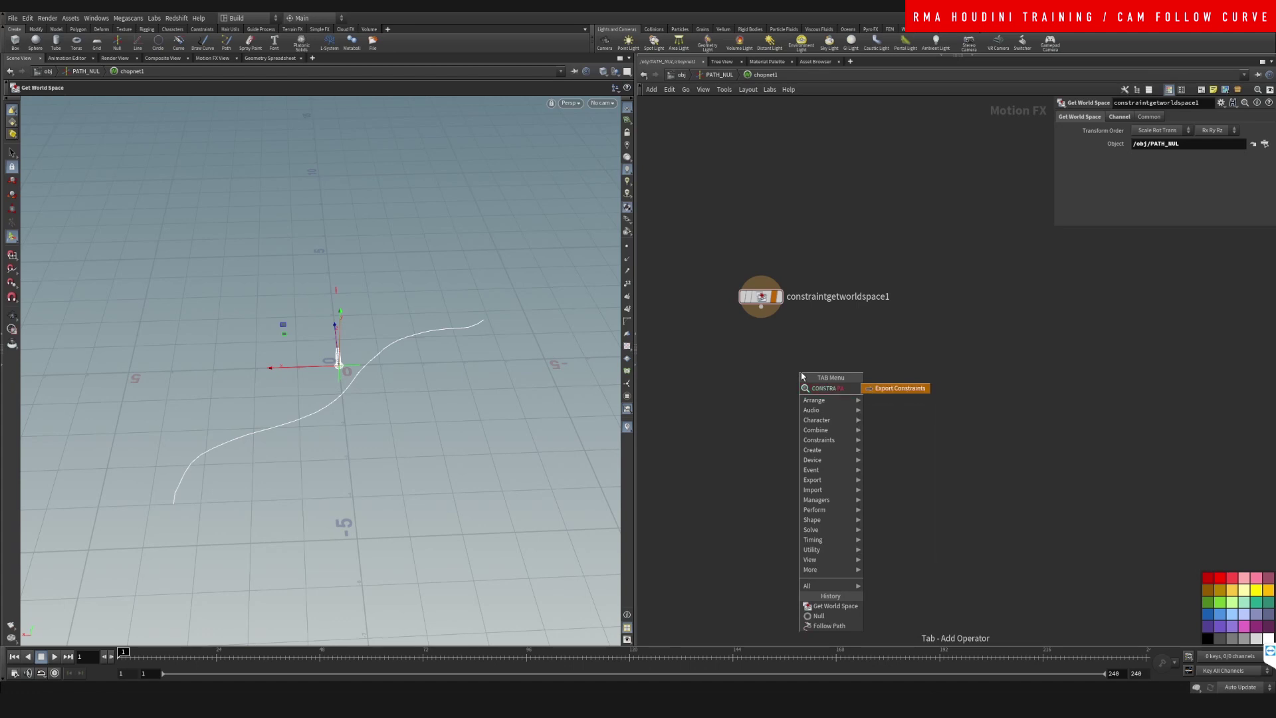
pyautogui.press('BackSpace')
pyautogui.press('BackSpace')
pyautogui.press('BackSpace')
pyautogui.press('BackSpace')
pyautogui.press('BackSpace')
pyautogui.press('BackSpace')
pyautogui.press('BackSpace')
pyautogui.write('pat')
pyautogui.press('Return')
pyautogui.click(780, 377)
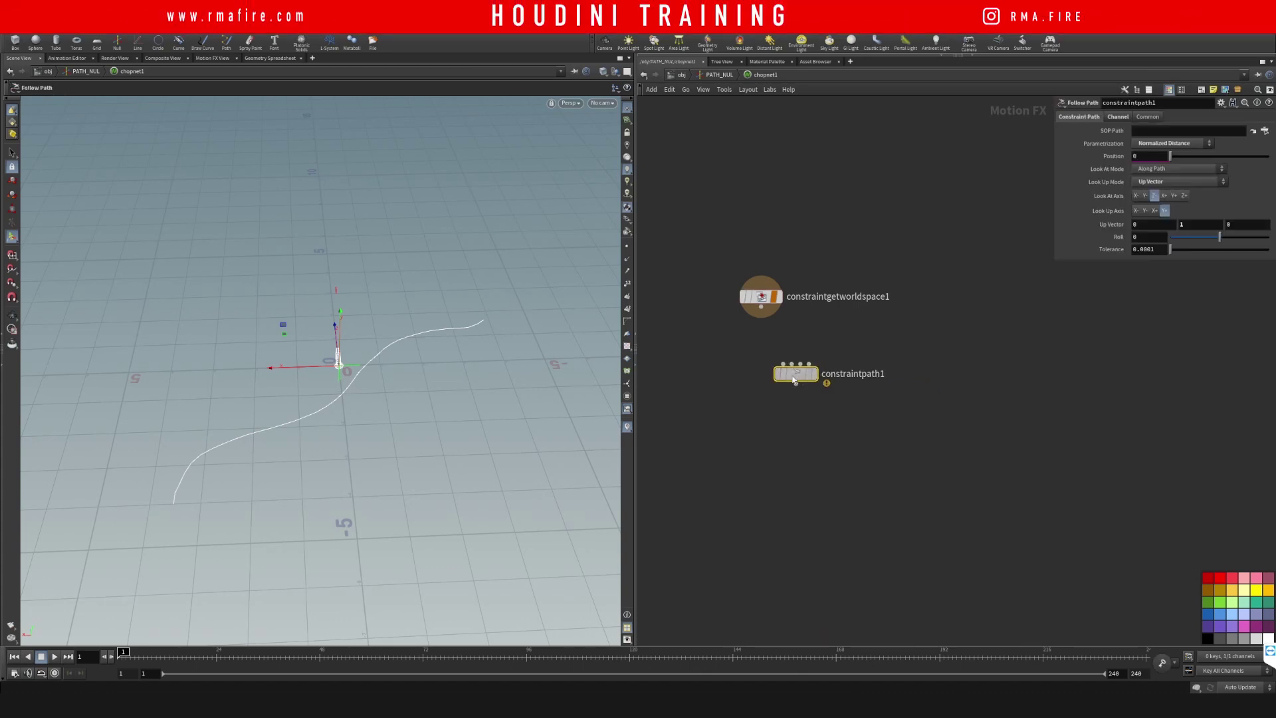
# - Line up constraintpath1 beneath constraintgetworldspace1, wire them together, and select it
pyautogui.moveTo(779, 380); pyautogui.dragTo(760, 378)
pyautogui.moveTo(762, 297); pyautogui.dragTo(748, 369)
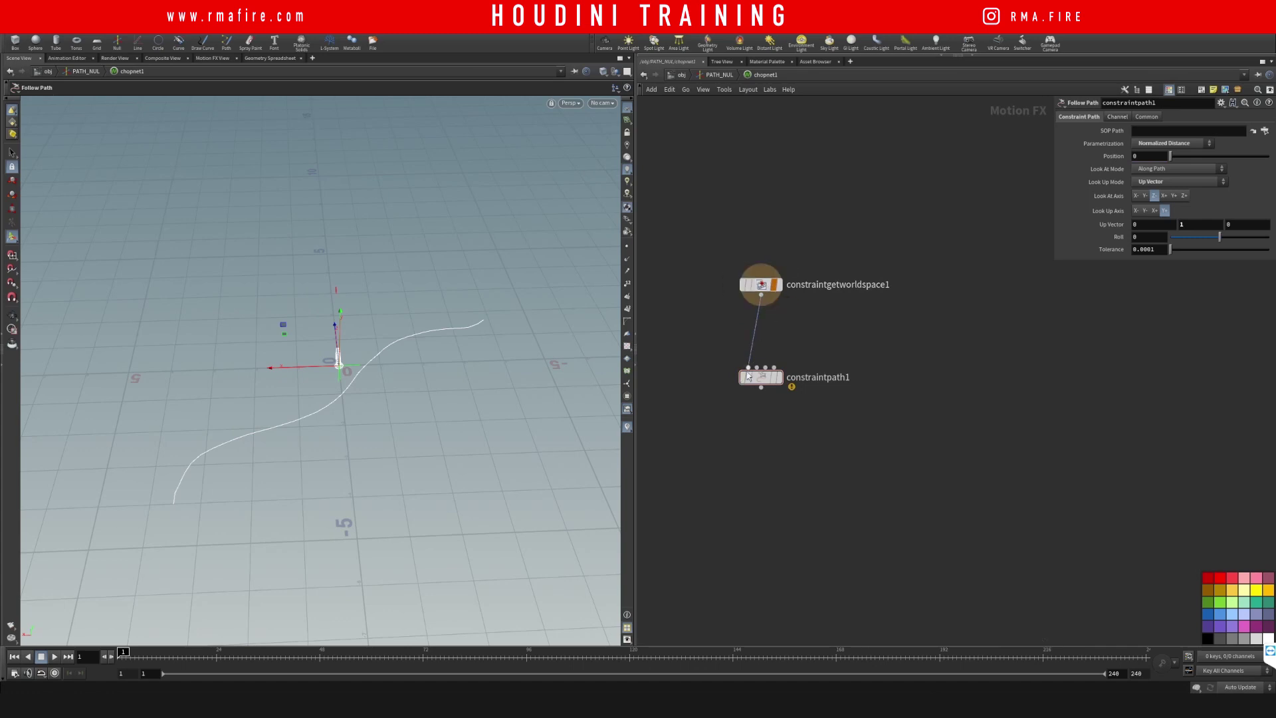
pyautogui.moveTo(686, 337); pyautogui.dragTo(895, 391)
# - Set constraintpath1's SOP Path to /obj/Camera_path/OUT_camera_path
pyautogui.click(1265, 131)
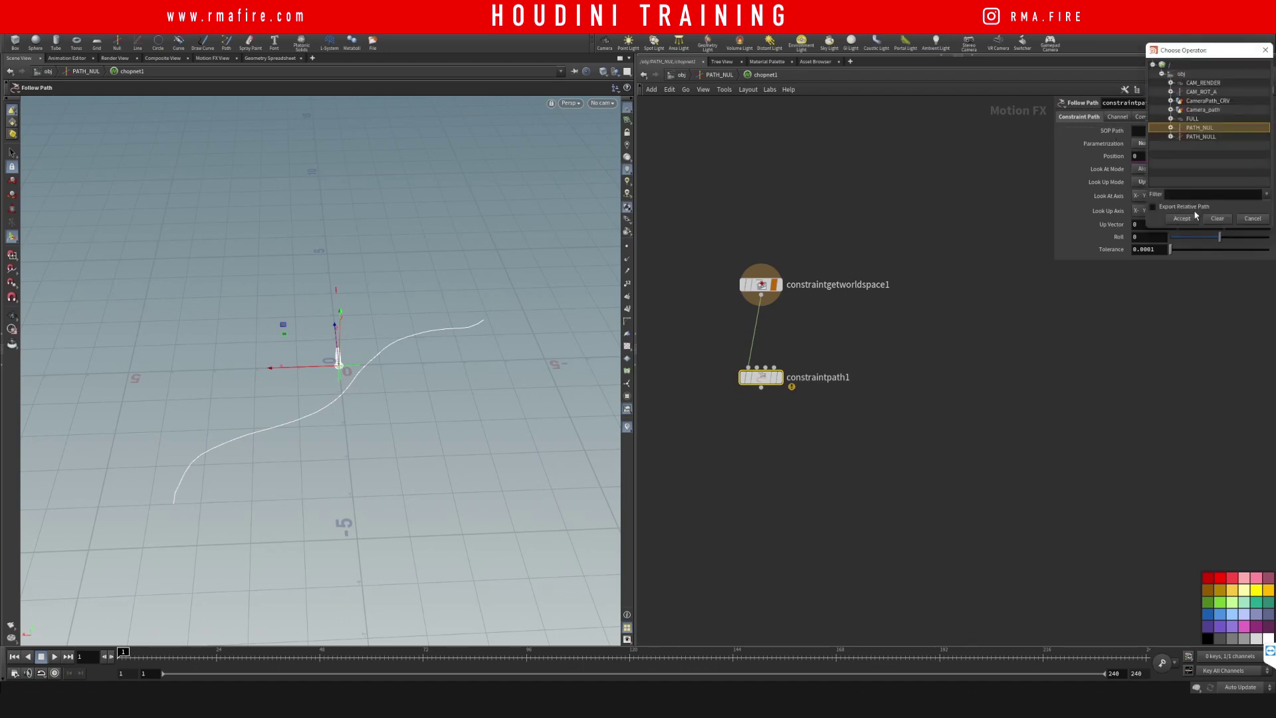
pyautogui.click(1171, 109)
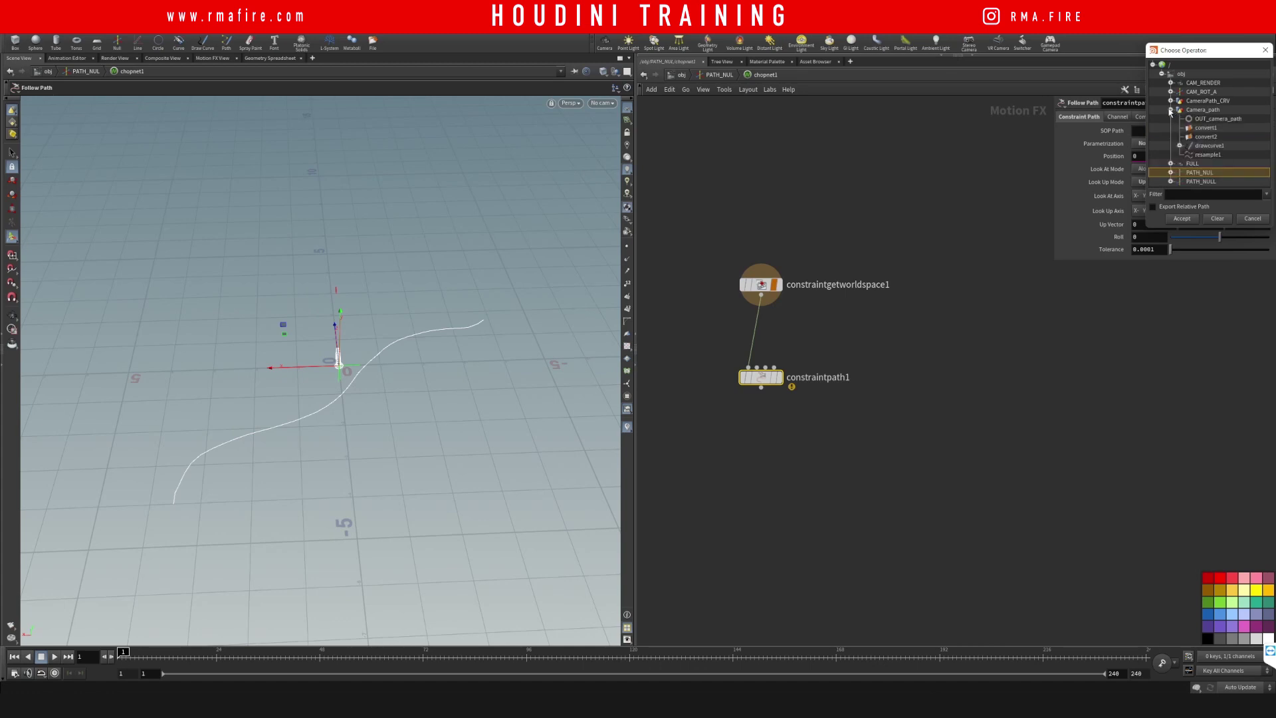
pyautogui.click(1211, 119)
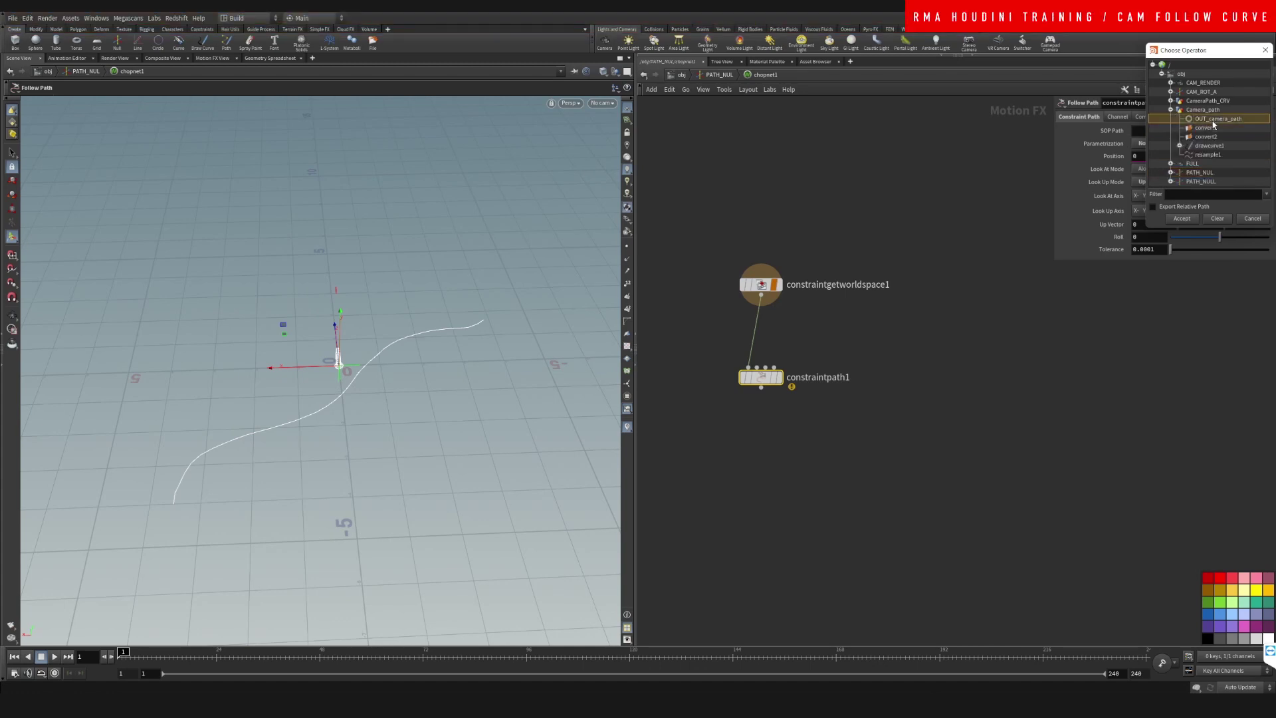
pyautogui.click(1182, 219)
# - Jump to the OUT_camera_path node and move it further below convert2
pyautogui.click(1254, 131)
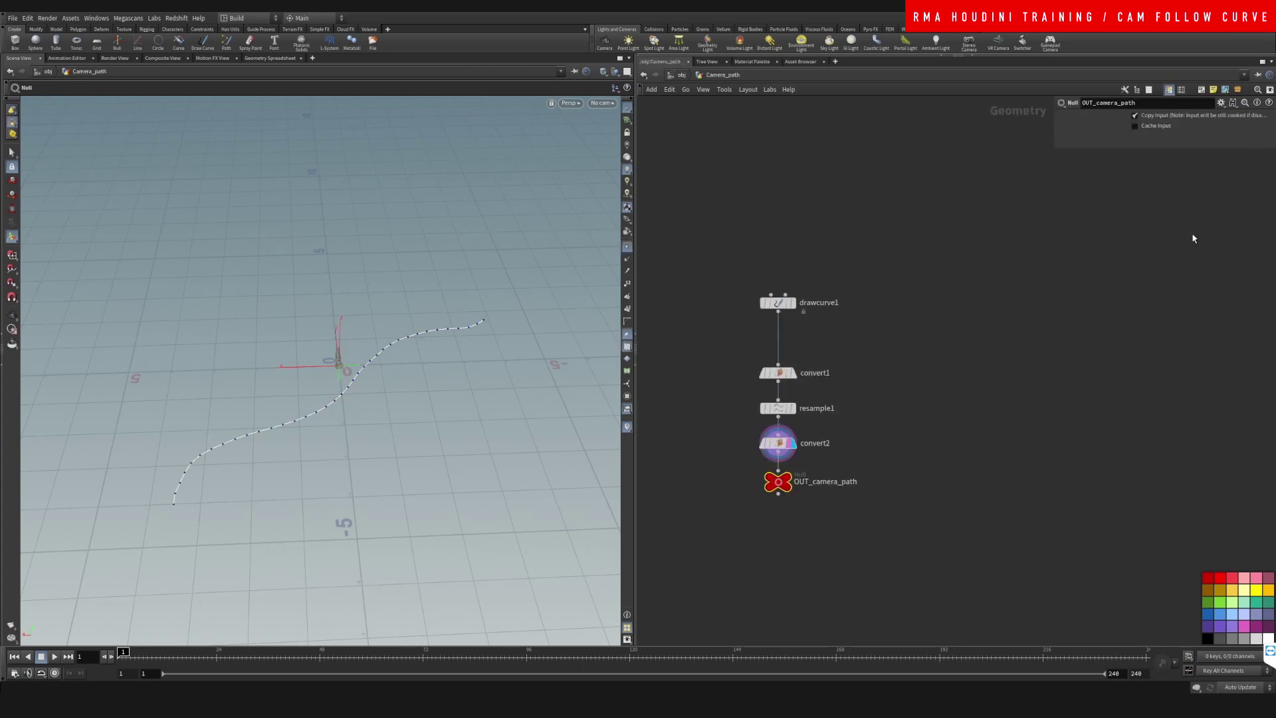
pyautogui.moveTo(712, 379); pyautogui.dragTo(877, 458)
pyautogui.moveTo(766, 387); pyautogui.dragTo(771, 447)
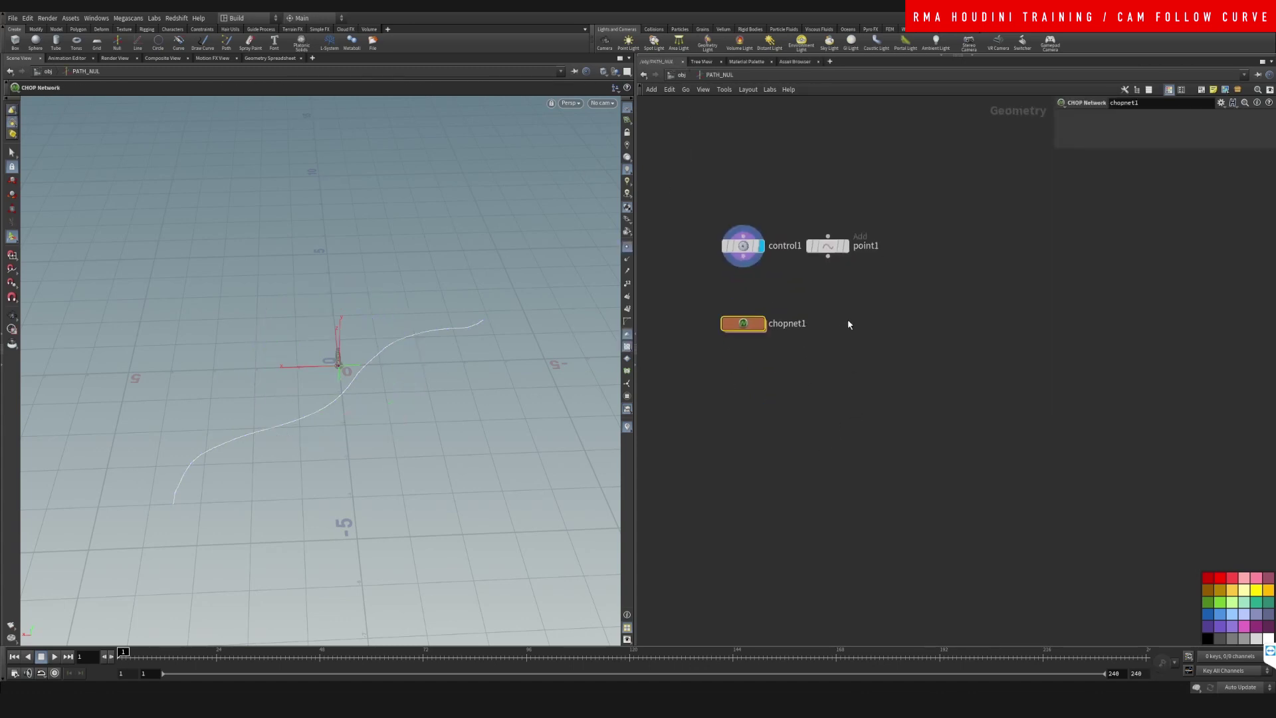
# - Back in chopnet1, make constraintpath1 the network's output and enlarge its parameter panel
pyautogui.doubleClick(749, 359)
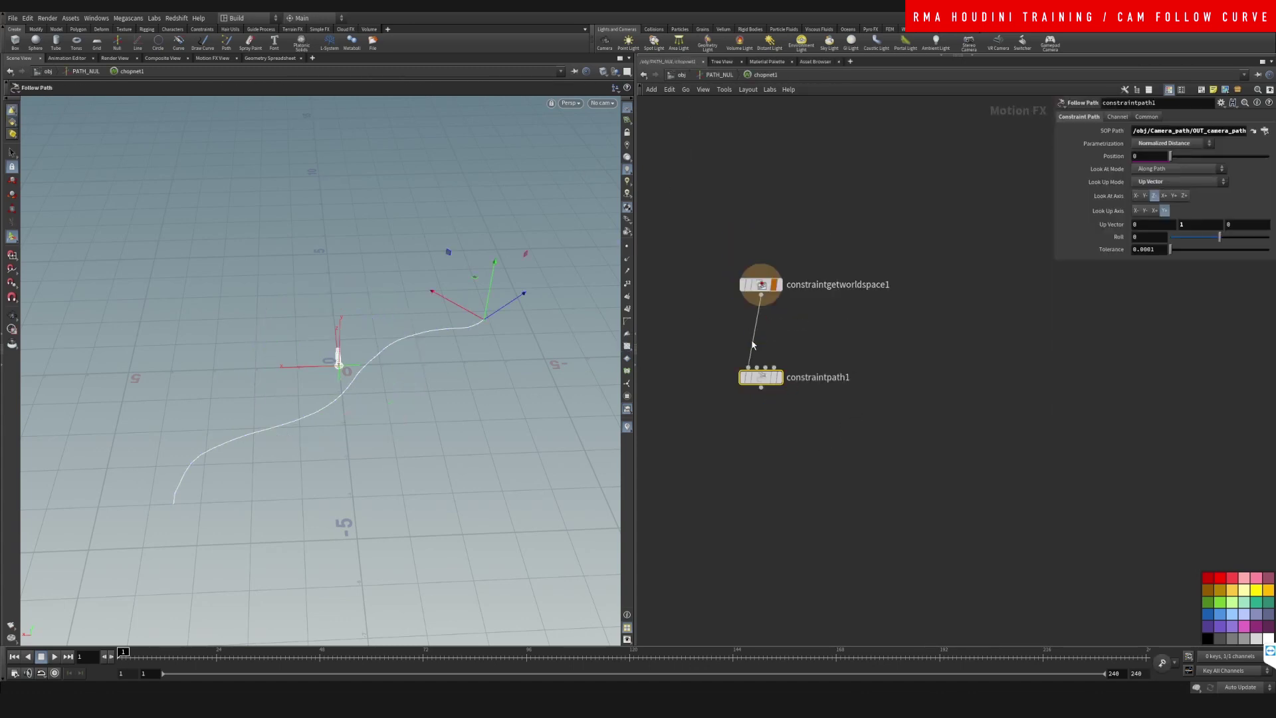
pyautogui.click(779, 377)
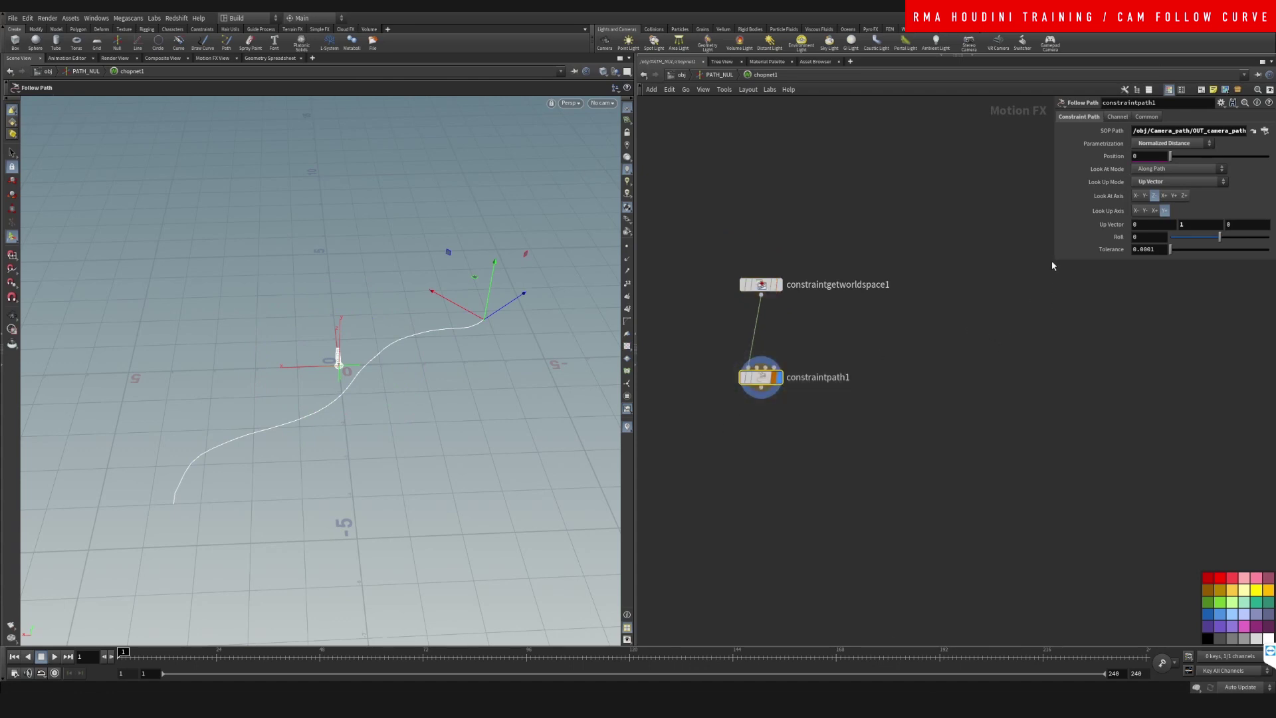
pyautogui.moveTo(1054, 261); pyautogui.dragTo(952, 391)
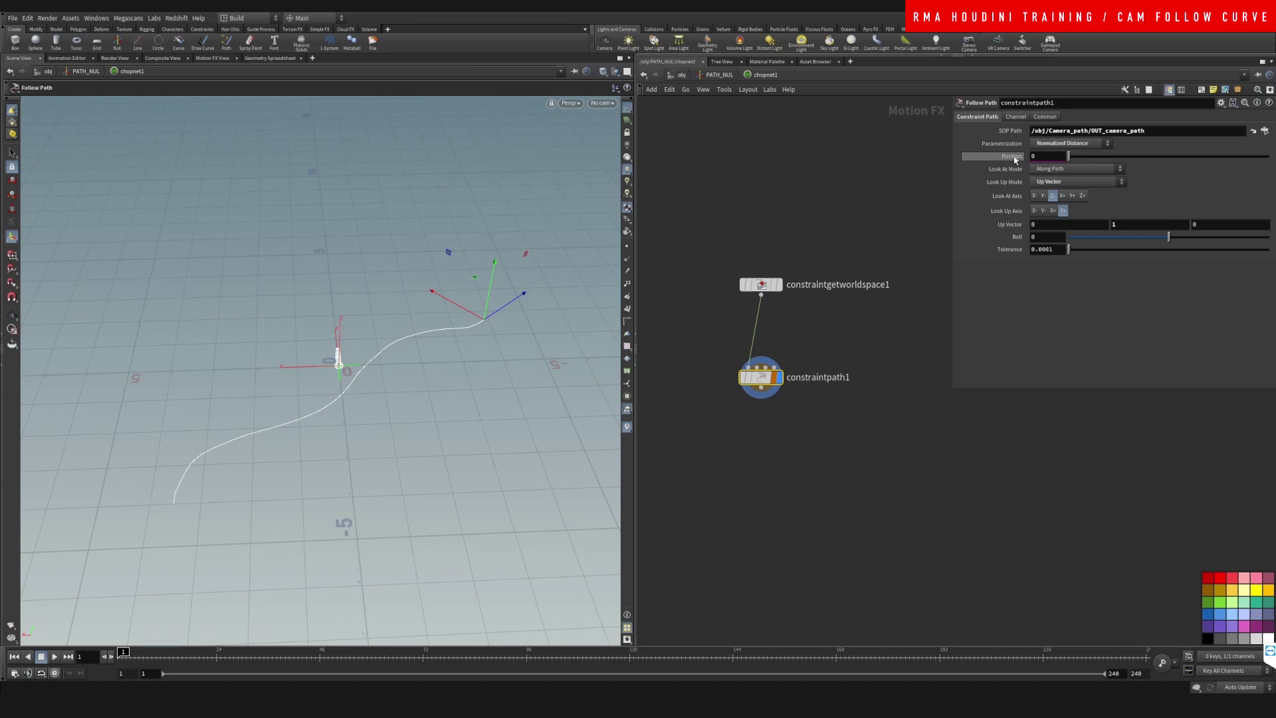
# - At /obj, add a new Float parameter to PATH_NUL in Edit Parameter Interface and move it to the top
pyautogui.click(679, 75)
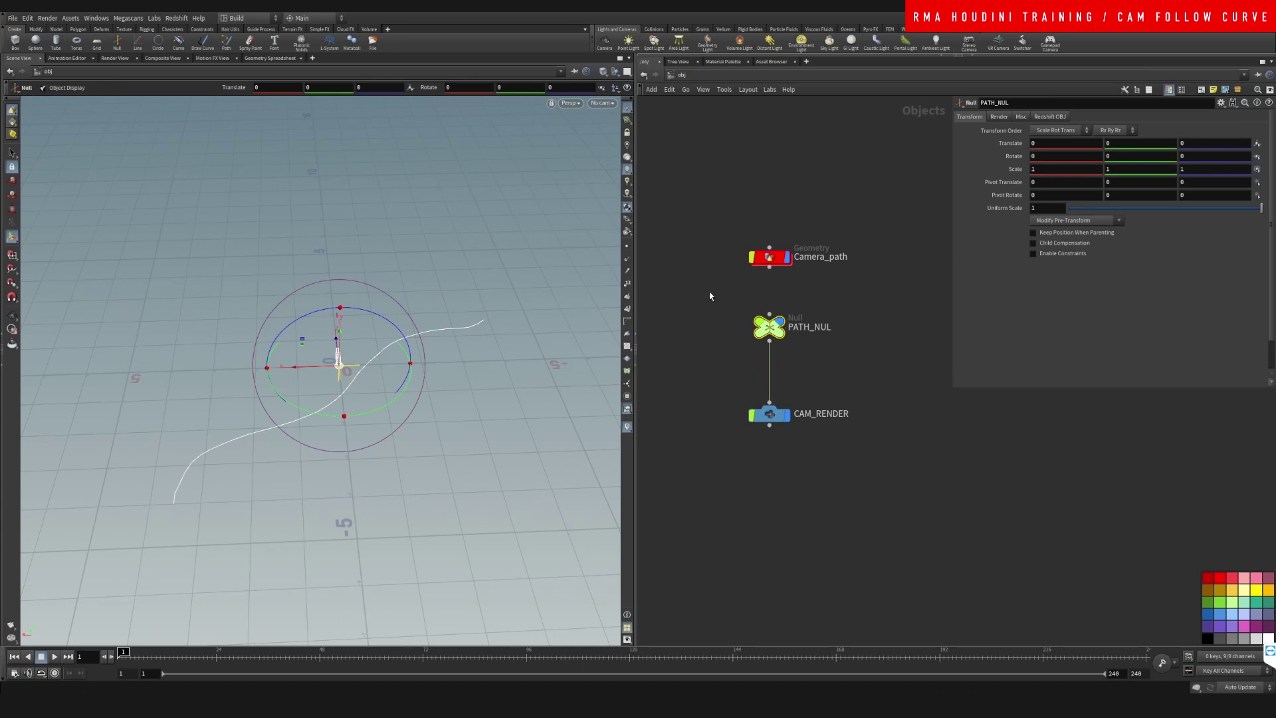
pyautogui.moveTo(715, 297); pyautogui.dragTo(882, 364)
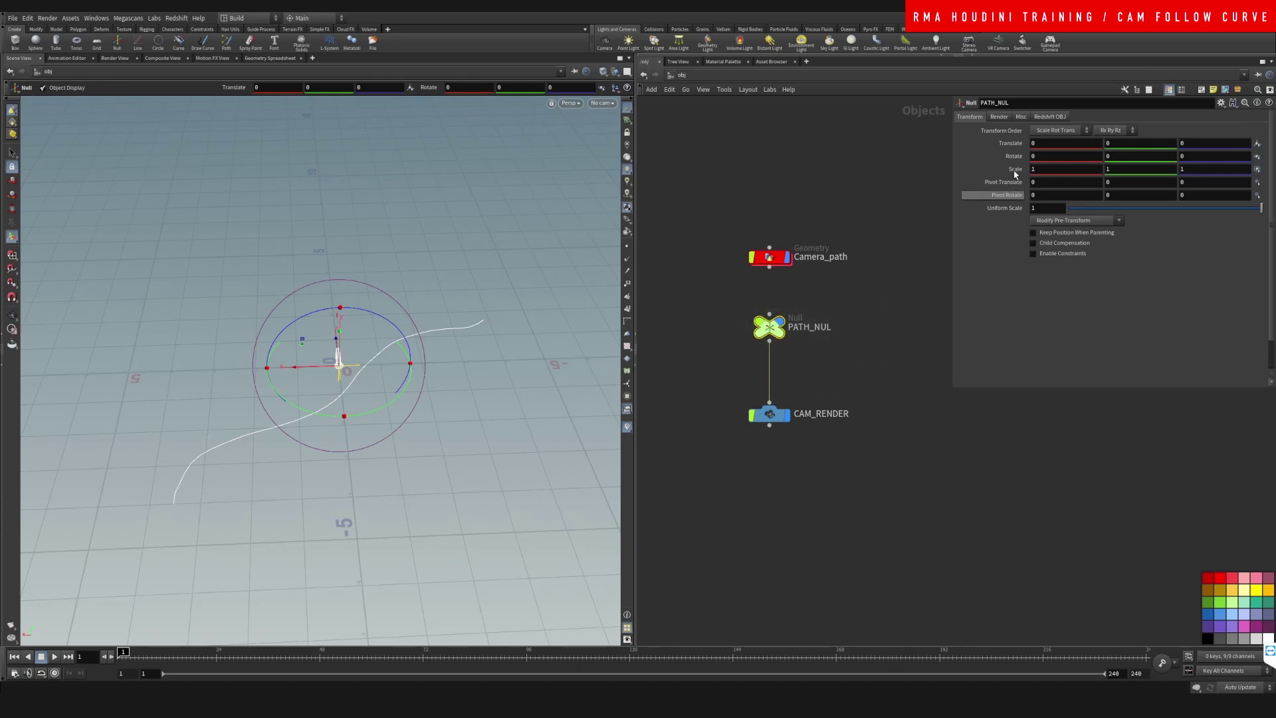
pyautogui.click(1222, 104)
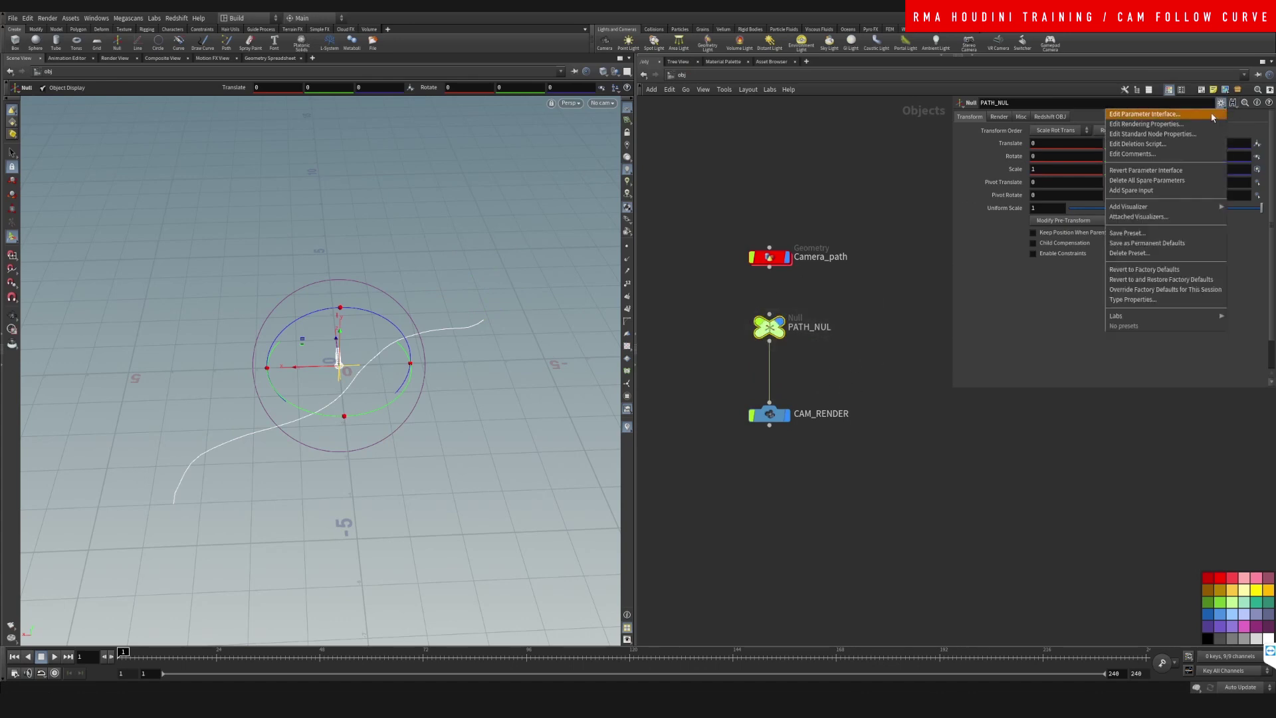
pyautogui.click(1209, 115)
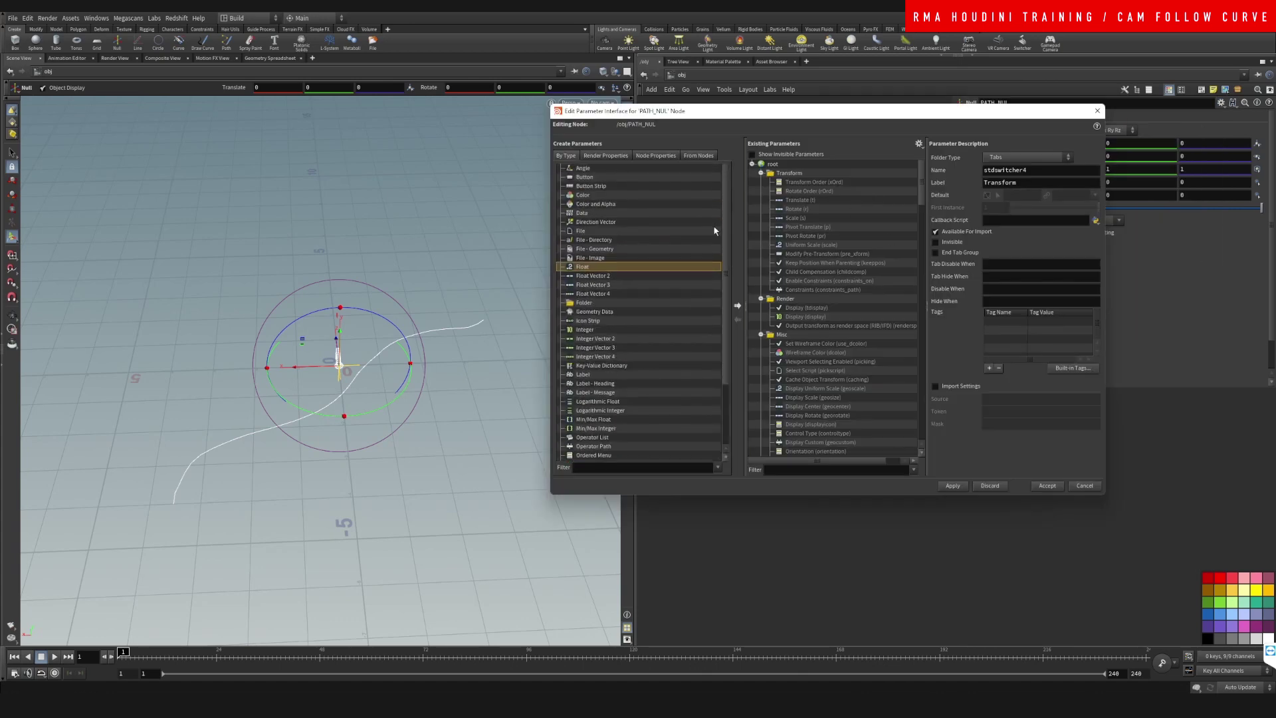
pyautogui.moveTo(579, 269); pyautogui.dragTo(778, 167)
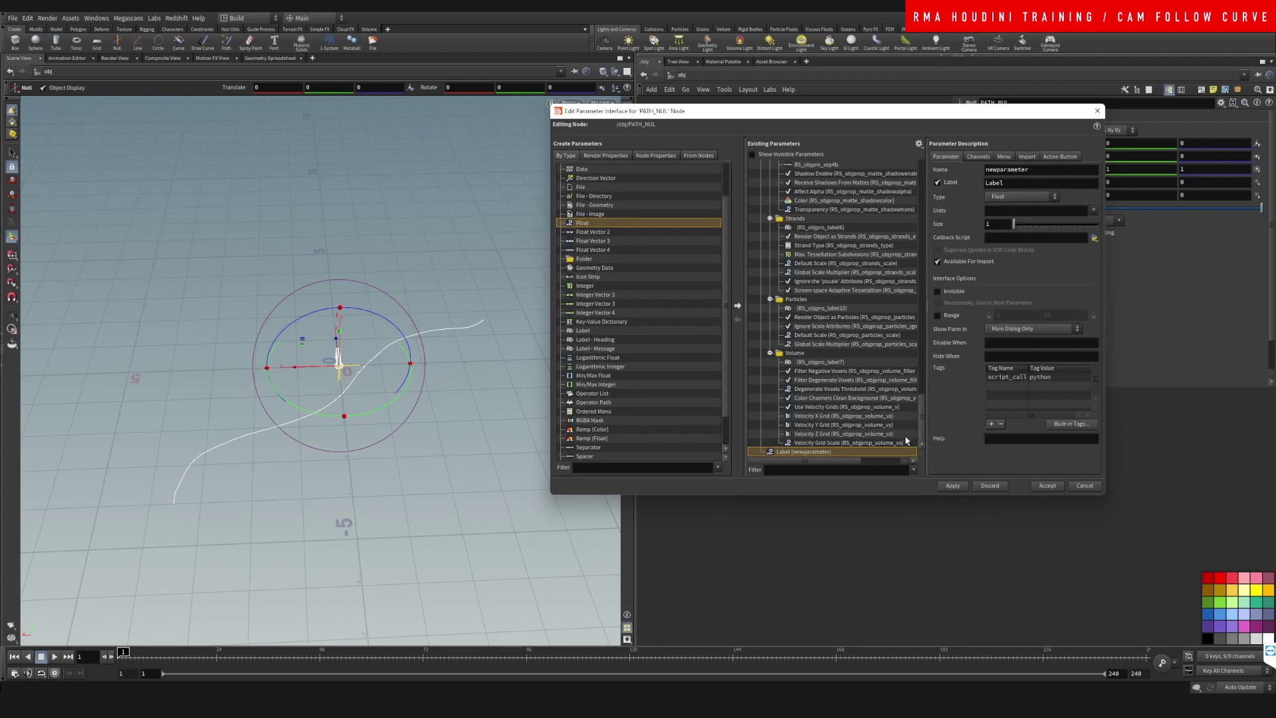
pyautogui.moveTo(780, 451); pyautogui.dragTo(808, 174)
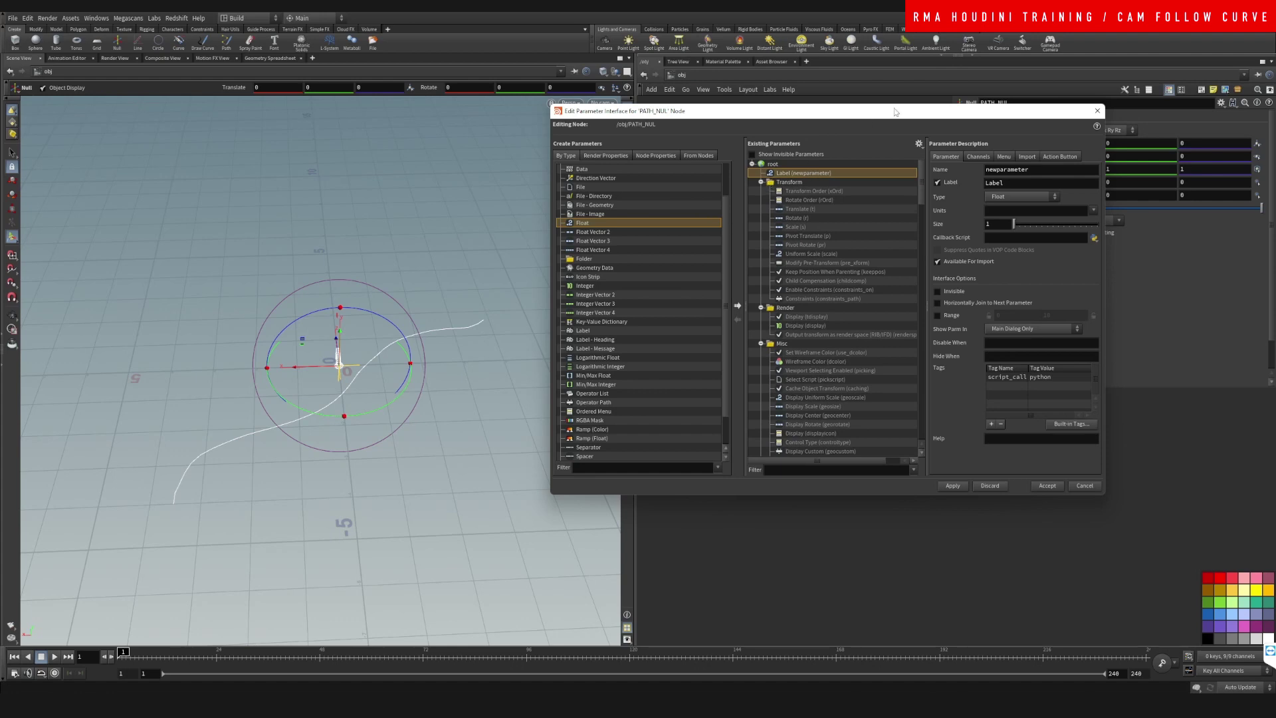
pyautogui.moveTo(896, 111); pyautogui.dragTo(634, 168)
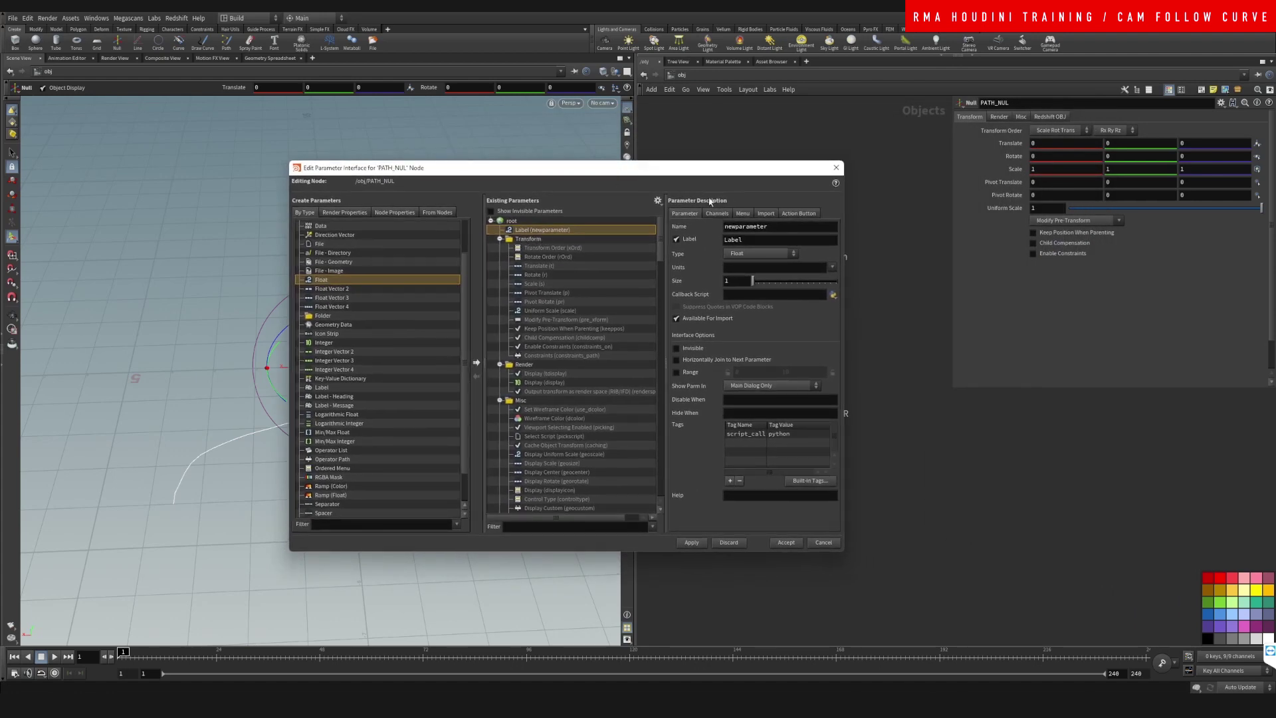
pyautogui.moveTo(731, 167); pyautogui.dragTo(596, 169)
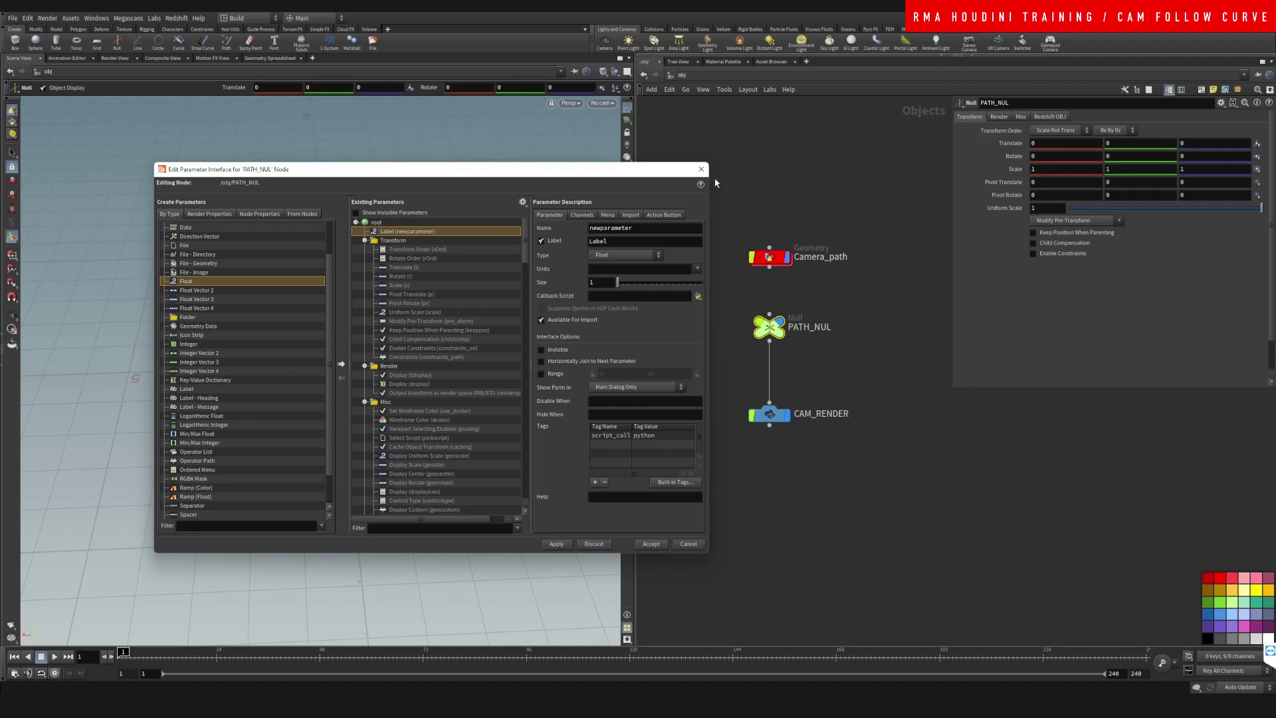
# - Name the parameter pos2, label it Position, give it a 0–10 range, and apply it
pyautogui.click(392, 232)
pyautogui.moveTo(638, 228); pyautogui.dragTo(441, 252)
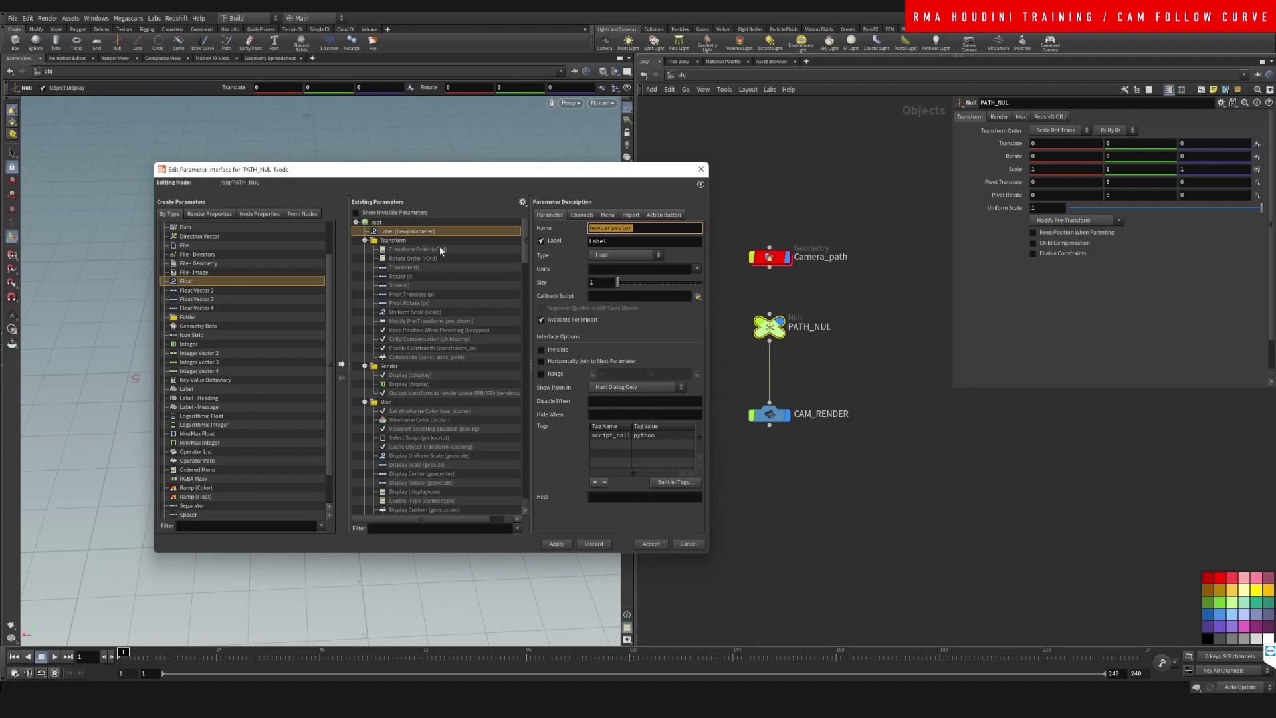
pyautogui.write('POS2')
pyautogui.press('BackSpace')
pyautogui.press('BackSpace')
pyautogui.press('BackSpace')
pyautogui.press('BackSpace')
pyautogui.write('pos')
pyautogui.press('Tab')
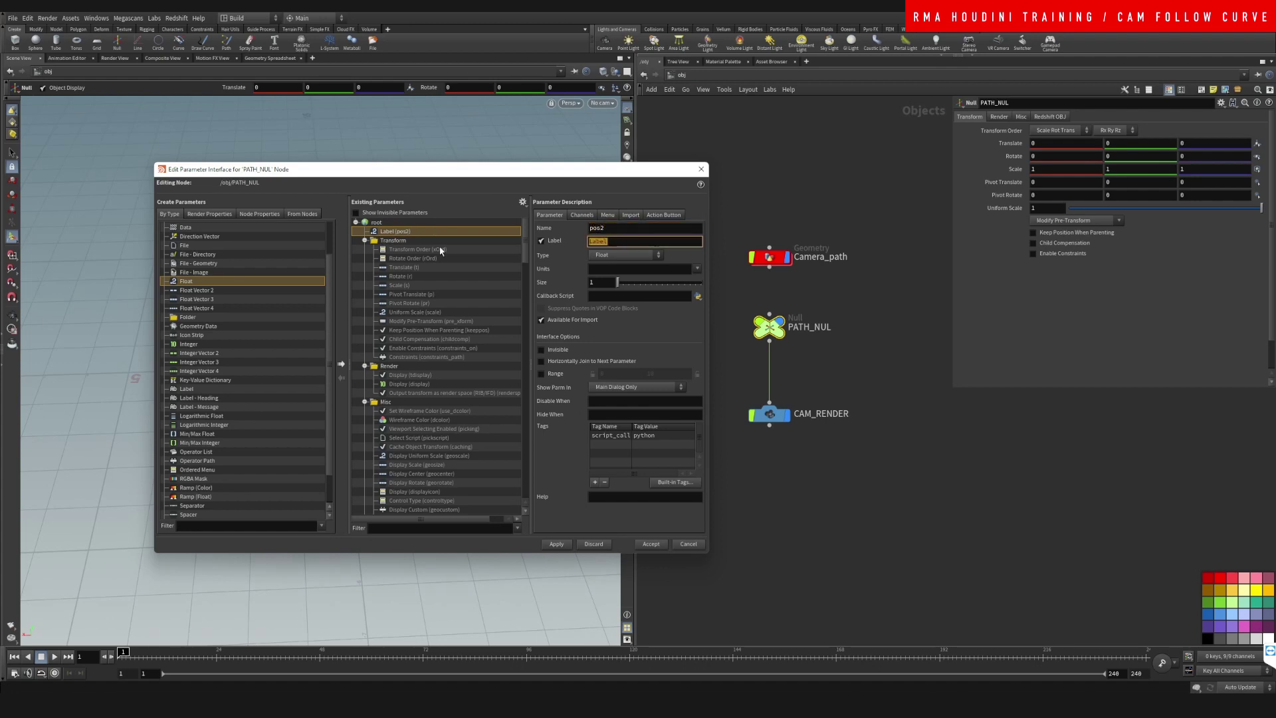
pyautogui.write('Position')
pyautogui.click(541, 375)
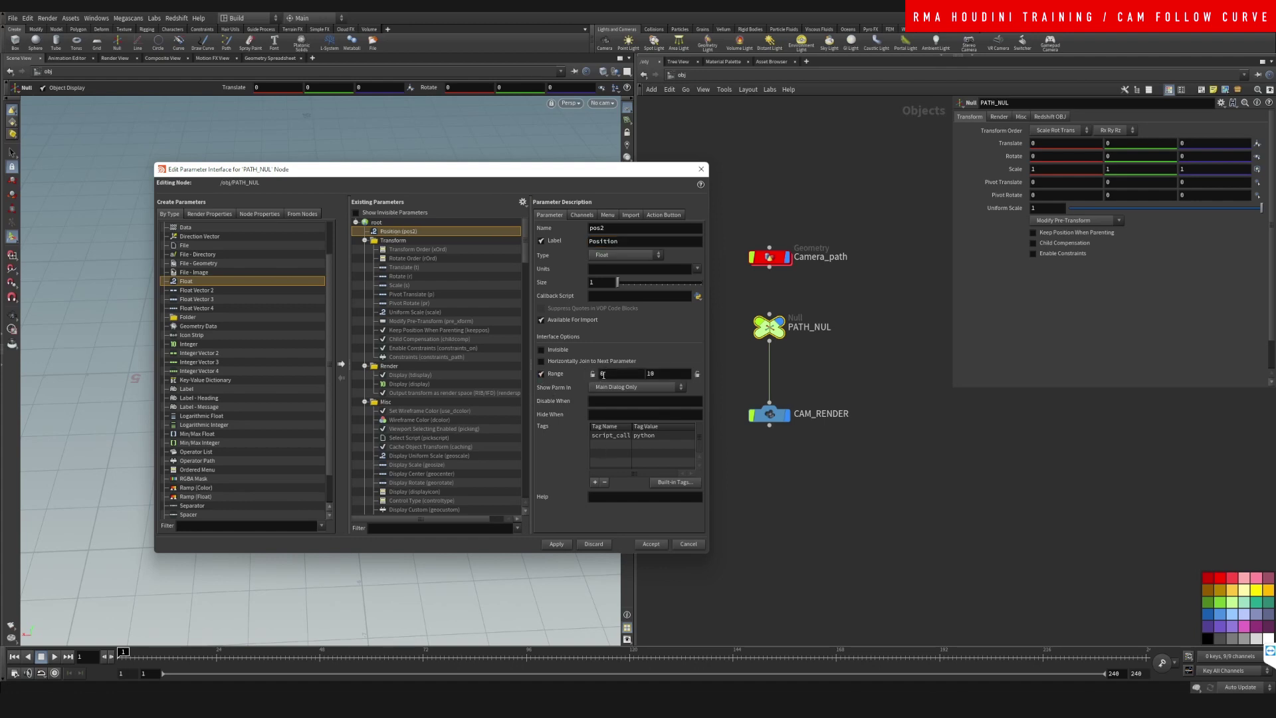
pyautogui.click(556, 544)
pyautogui.click(649, 545)
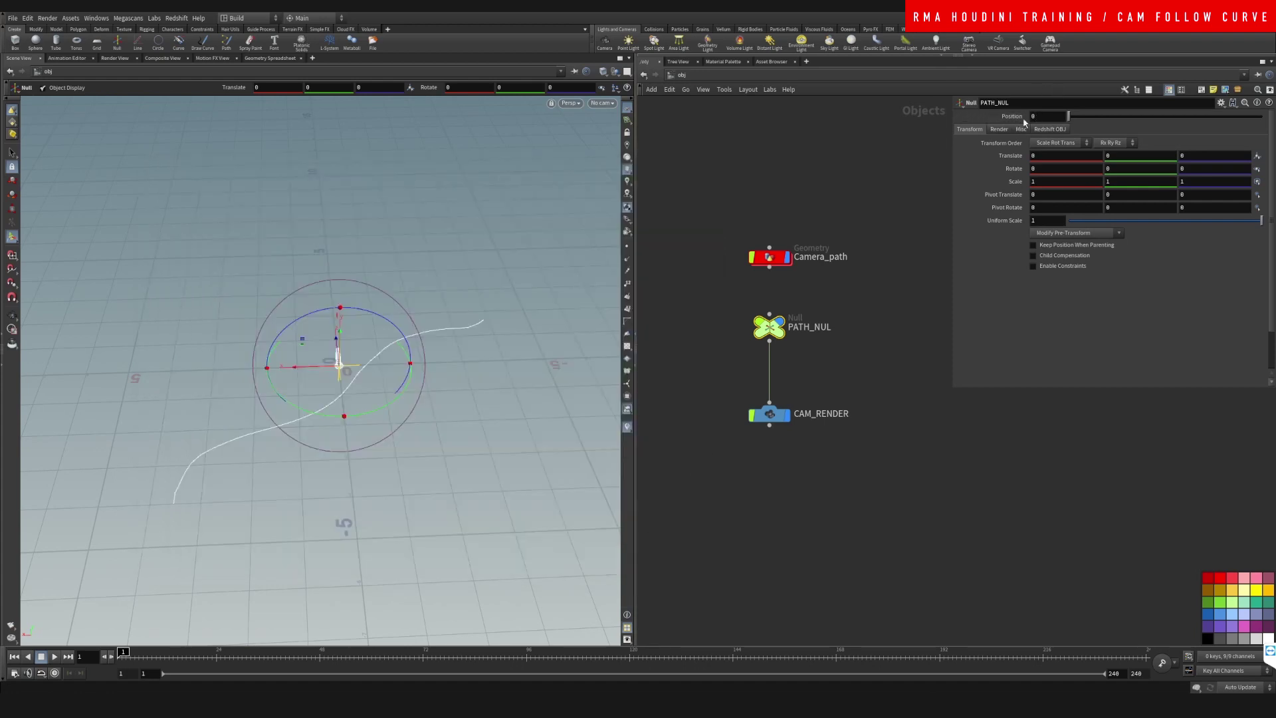
# - Raise PATH_NUL's Position to 10 and copy the Position parameter
pyautogui.moveTo(1068, 117); pyautogui.dragTo(1274, 115)
pyautogui.moveTo(1185, 120); pyautogui.dragTo(1261, 116)
pyautogui.rightClick(1013, 118)
pyautogui.click(1040, 186)
# - Paste a relative reference to PATH_NUL's Position into constraintpath1's Position inside chopnet1
pyautogui.doubleClick(770, 328)
pyautogui.doubleClick(744, 325)
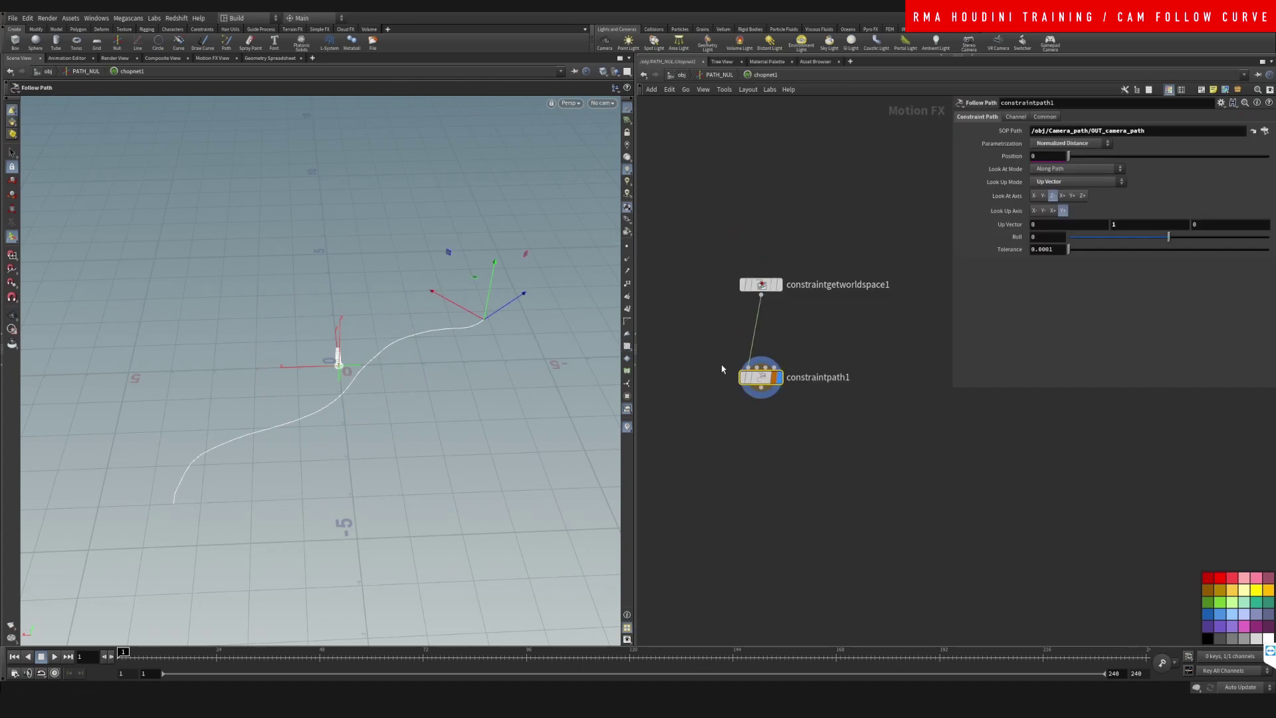
pyautogui.rightClick(1007, 157)
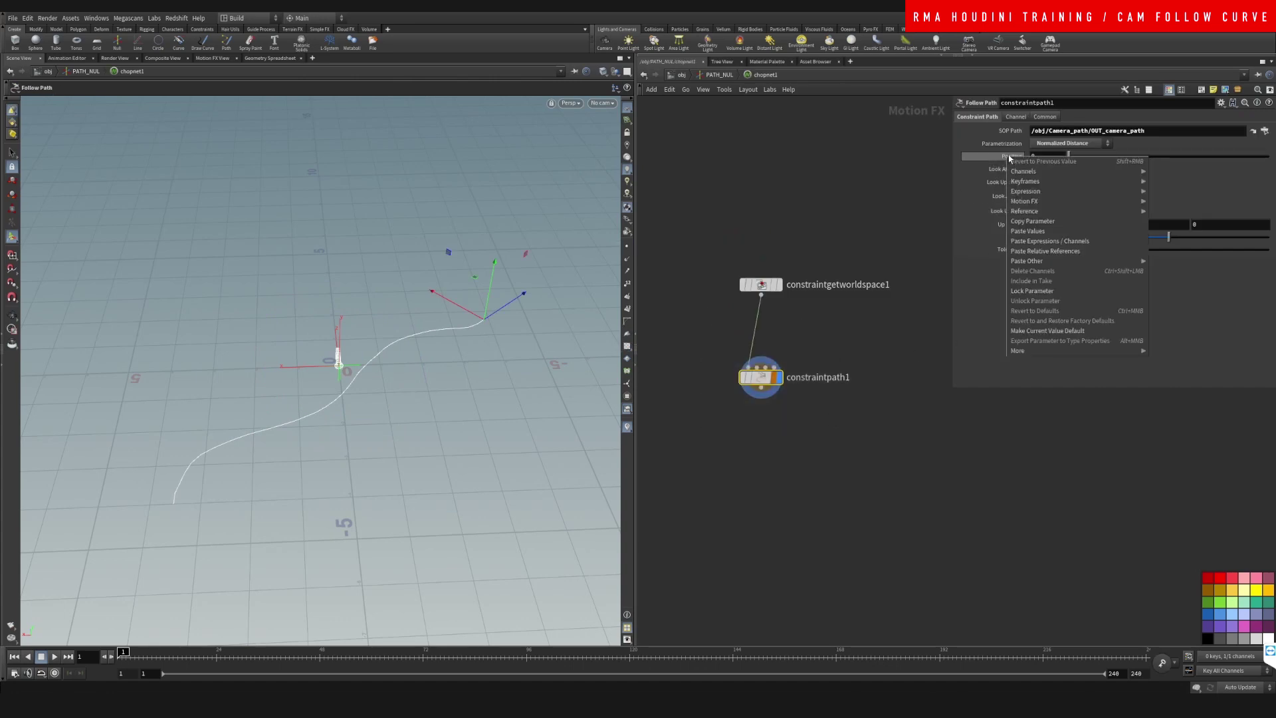
pyautogui.click(995, 161)
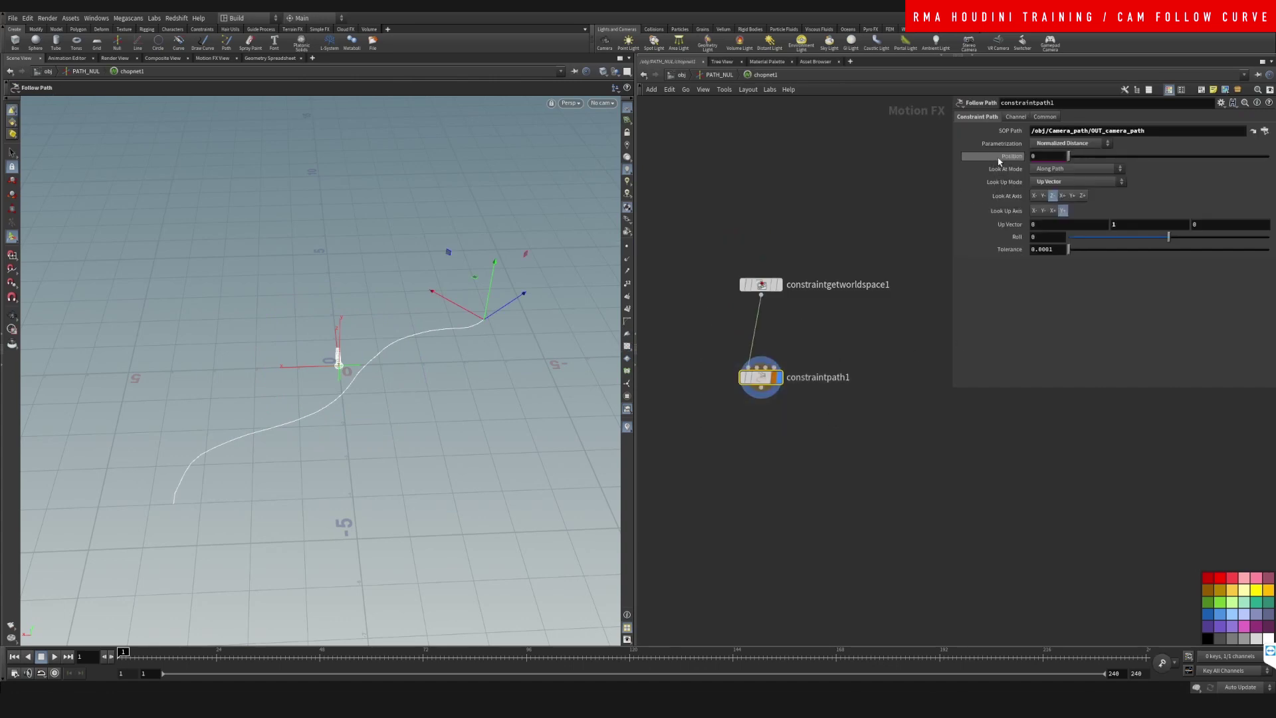
pyautogui.rightClick(999, 162)
pyautogui.click(1038, 254)
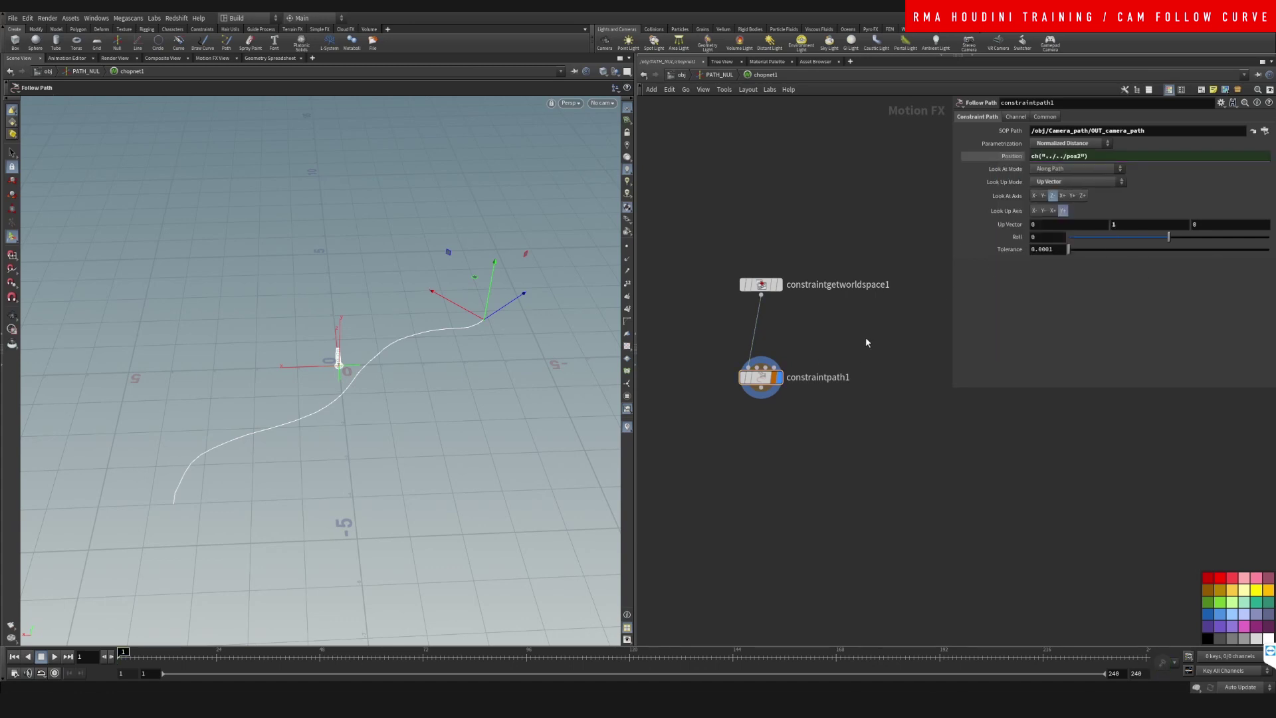
# - Move constraintpath1 closer to its input, return to /obj, and test the Position value
pyautogui.moveTo(761, 377); pyautogui.dragTo(761, 358)
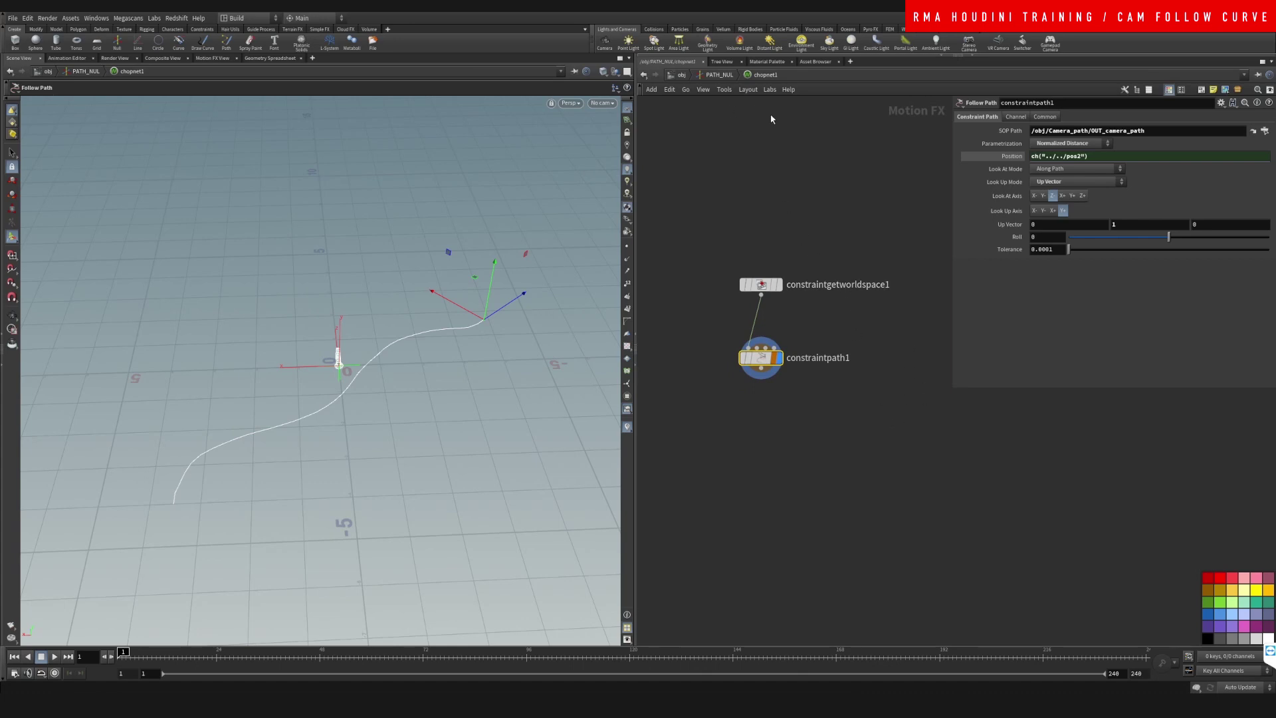
pyautogui.click(684, 75)
pyautogui.moveTo(1087, 118); pyautogui.dragTo(1263, 126)
# - Enable Constraints on PATH_NUL, point it to /obj/PATH_NUL/chopnet1/constraintpath1, and slide Position to 0.93
pyautogui.click(1060, 266)
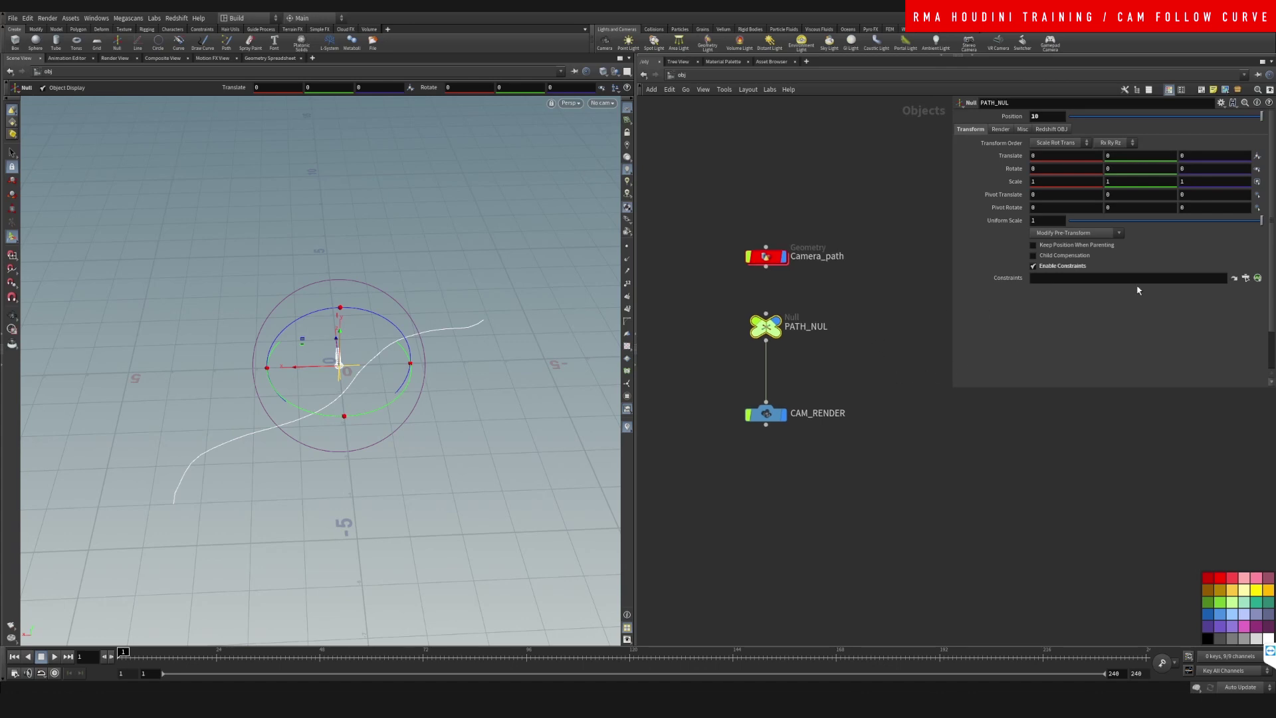
pyautogui.click(1246, 279)
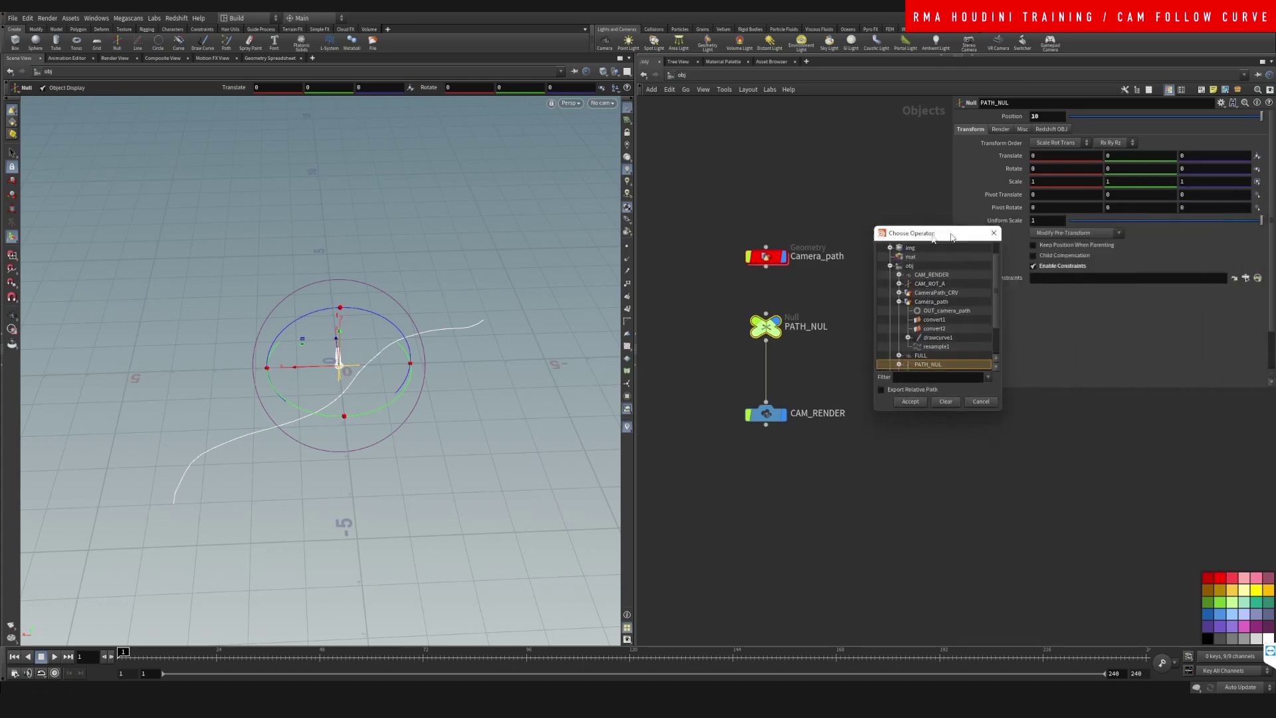
pyautogui.moveTo(902, 321); pyautogui.dragTo(902, 345)
pyautogui.scroll(1, 858, 339)
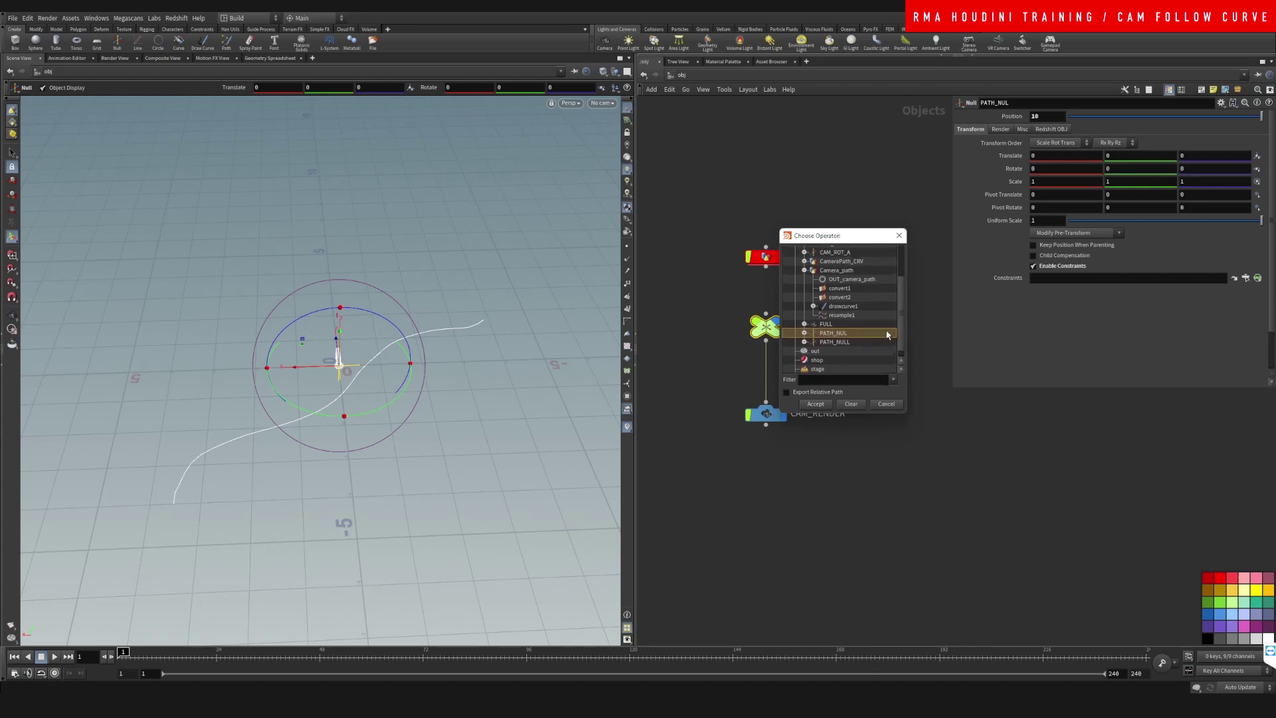
pyautogui.click(804, 333)
pyautogui.click(856, 341)
pyautogui.click(814, 343)
pyautogui.scroll(-1, 904, 321)
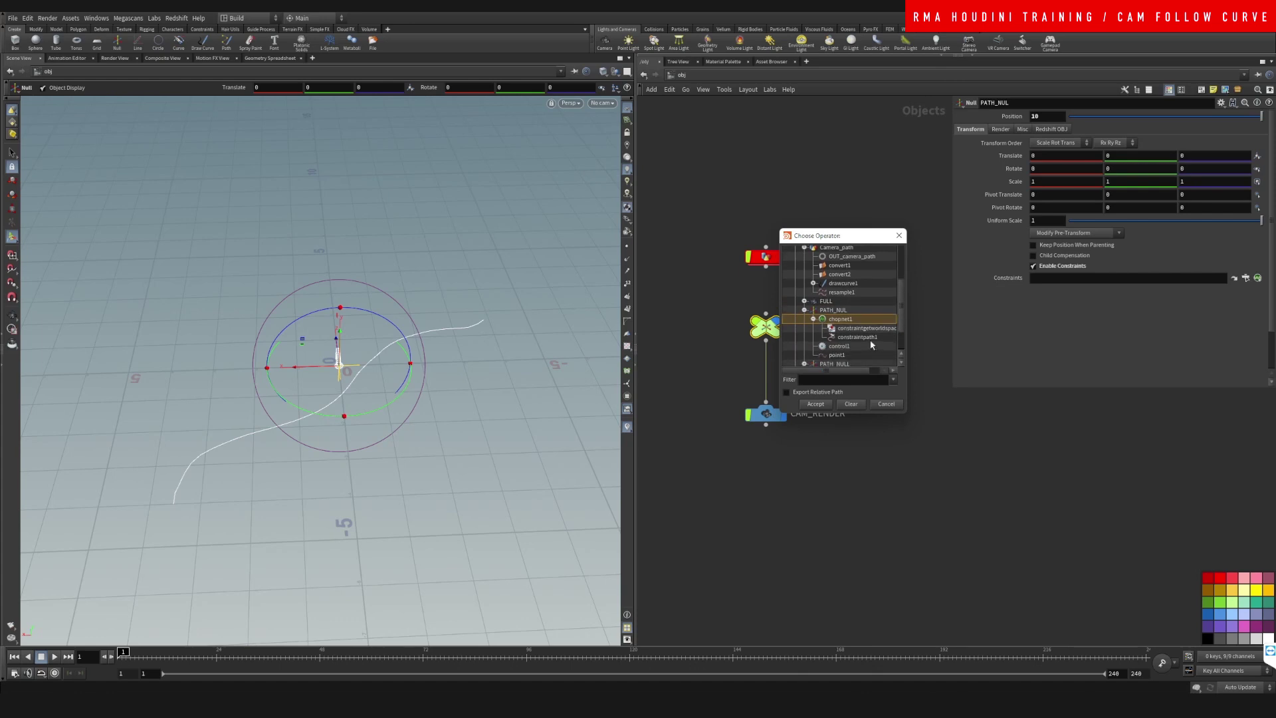
pyautogui.click(855, 337)
pyautogui.click(816, 404)
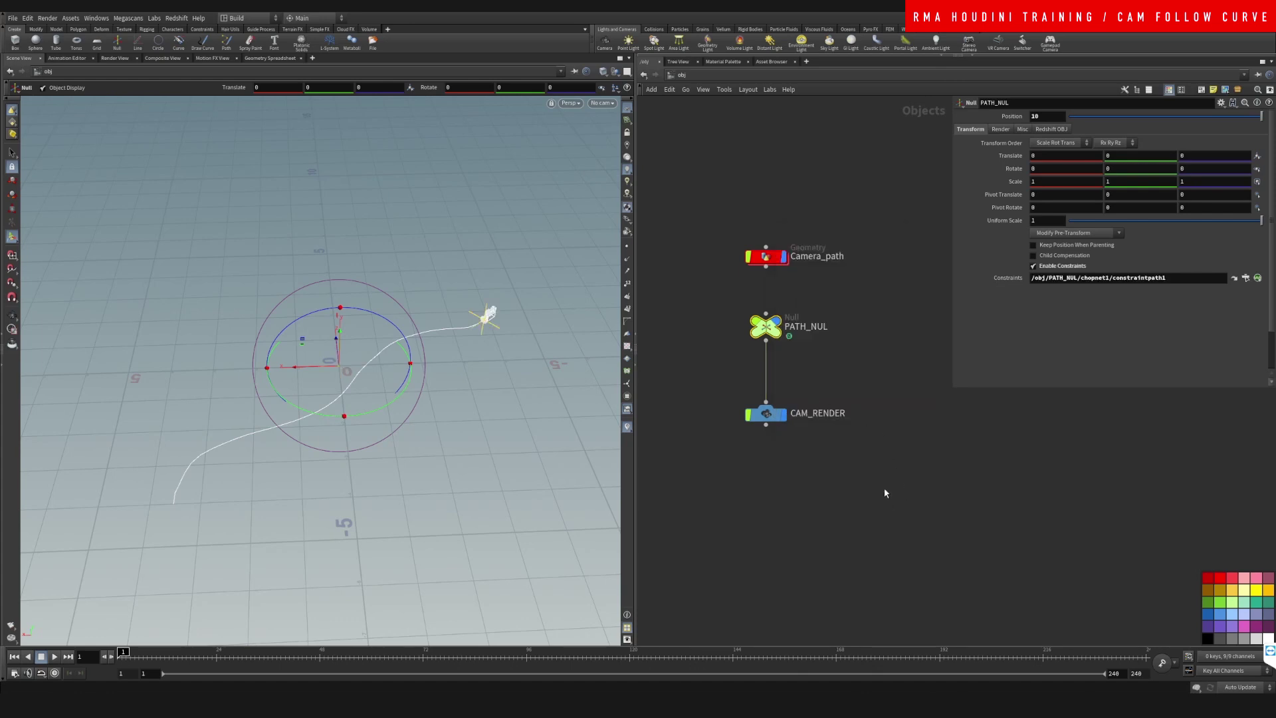
pyautogui.moveTo(1114, 117); pyautogui.dragTo(1083, 120)
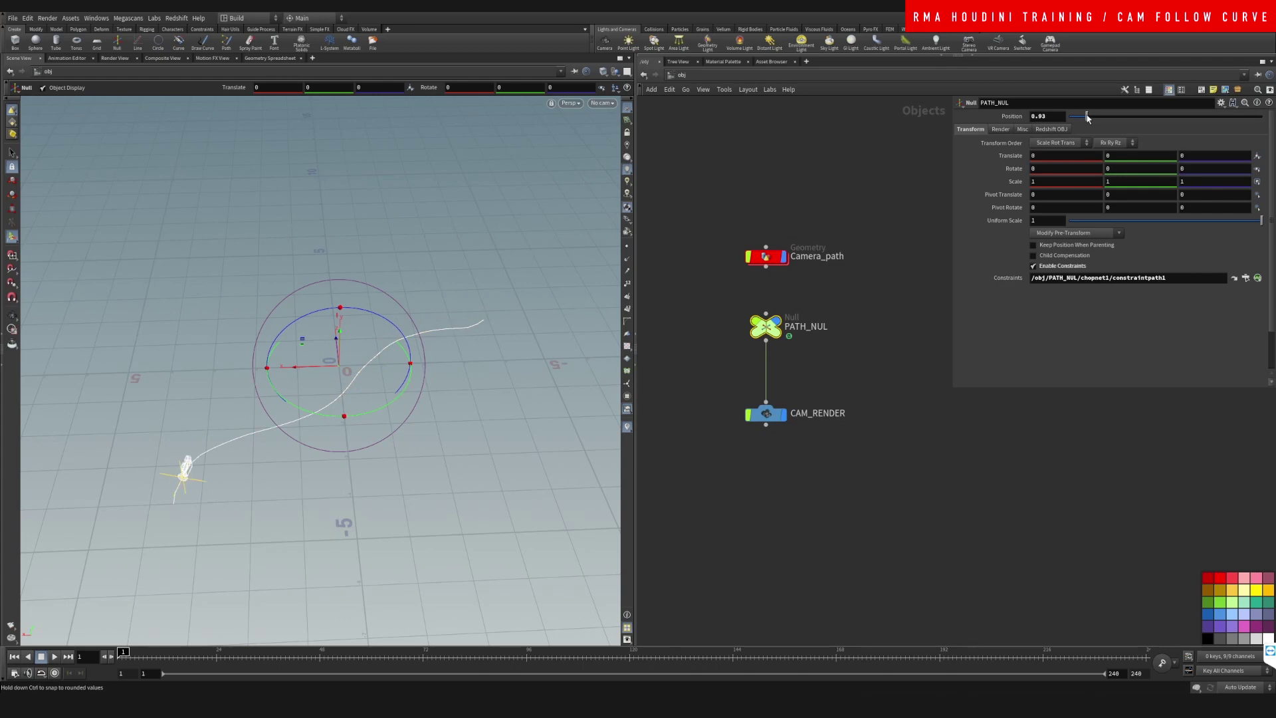
# - Inside chopnet1, add a Null wired after constraintpath1 and rename it OUT_path
pyautogui.doubleClick(765, 327)
pyautogui.doubleClick(743, 324)
pyautogui.press('Tab')
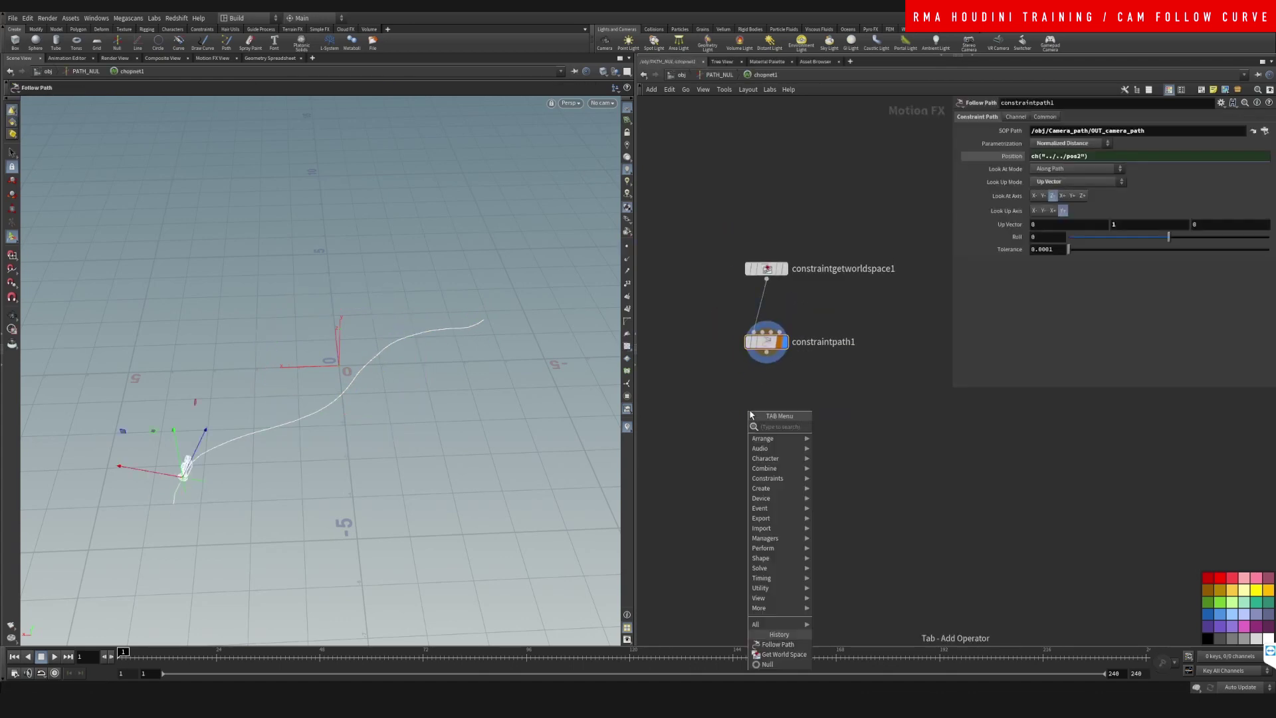
pyautogui.write('nu')
pyautogui.press('Return')
pyautogui.click(750, 410)
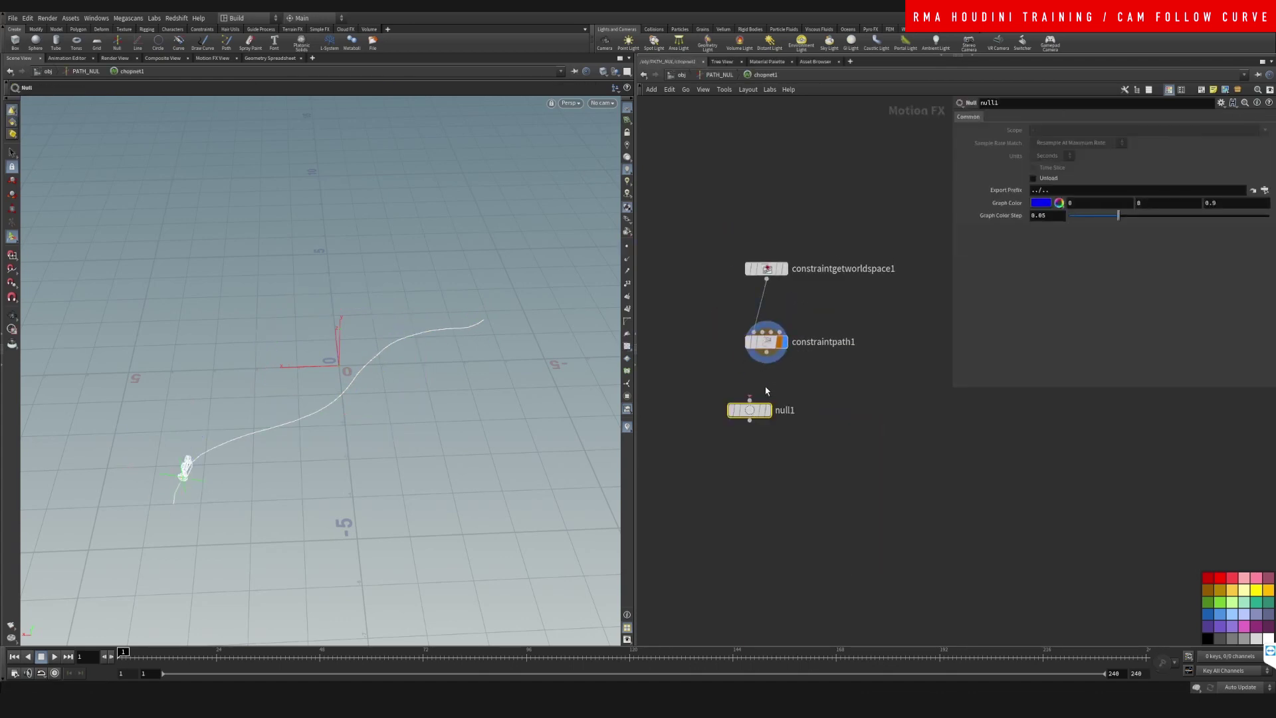
pyautogui.moveTo(767, 356); pyautogui.dragTo(750, 399)
pyautogui.press('F2')
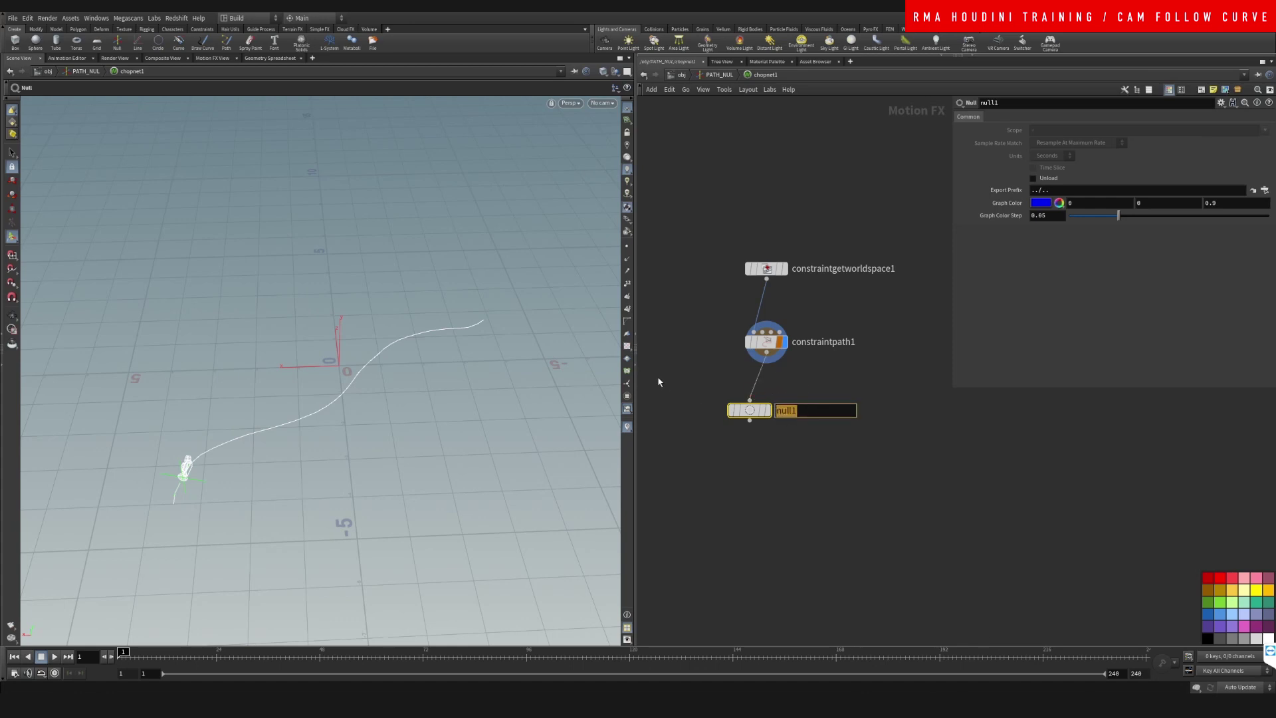
pyautogui.write('OUT_path')
pyautogui.press('Return')
pyautogui.moveTo(762, 415); pyautogui.dragTo(755, 417)
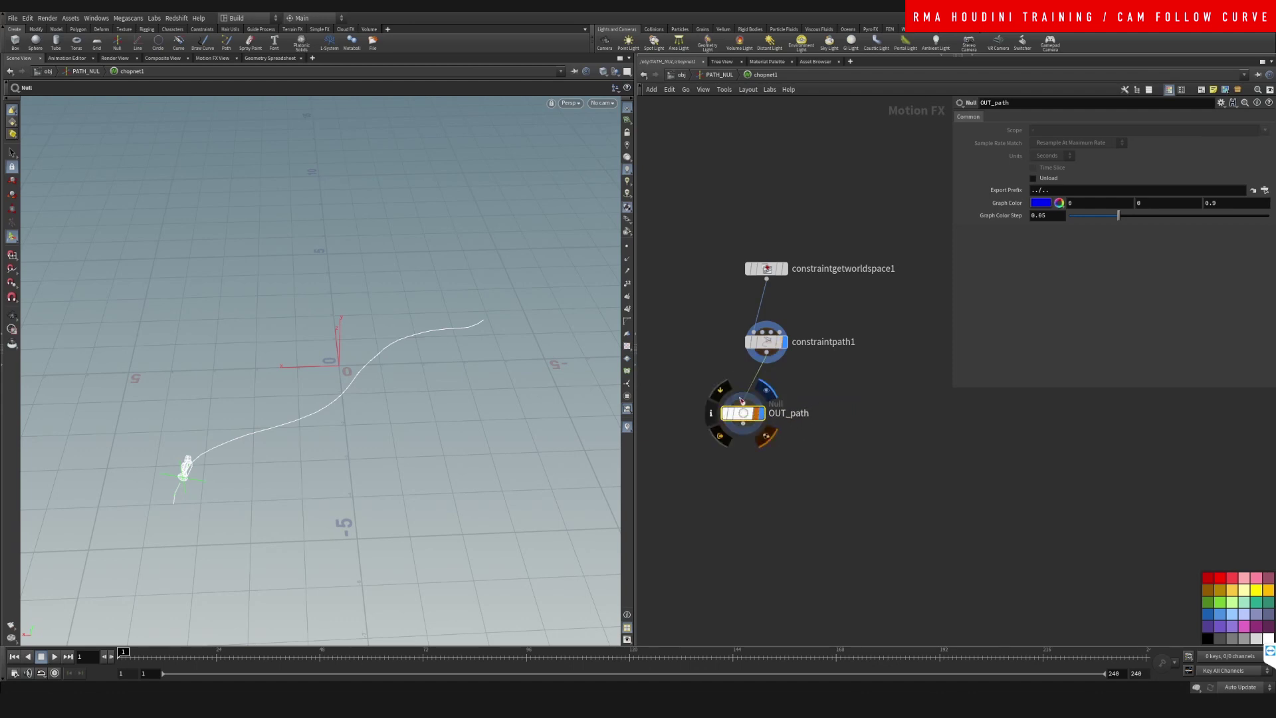
# - Back at object level, repoint PATH_NUL's Constraints to /obj/PATH_NUL/chopnet1/OUT_path
pyautogui.press('u')
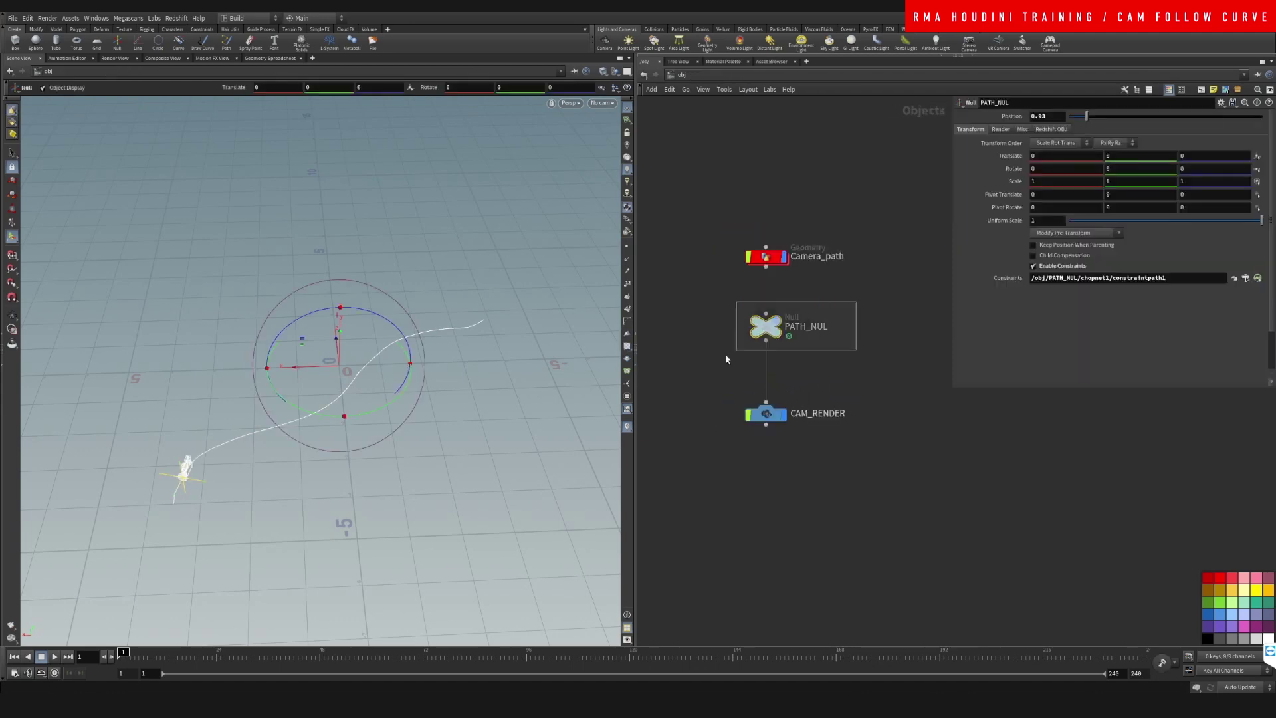
pyautogui.click(1245, 278)
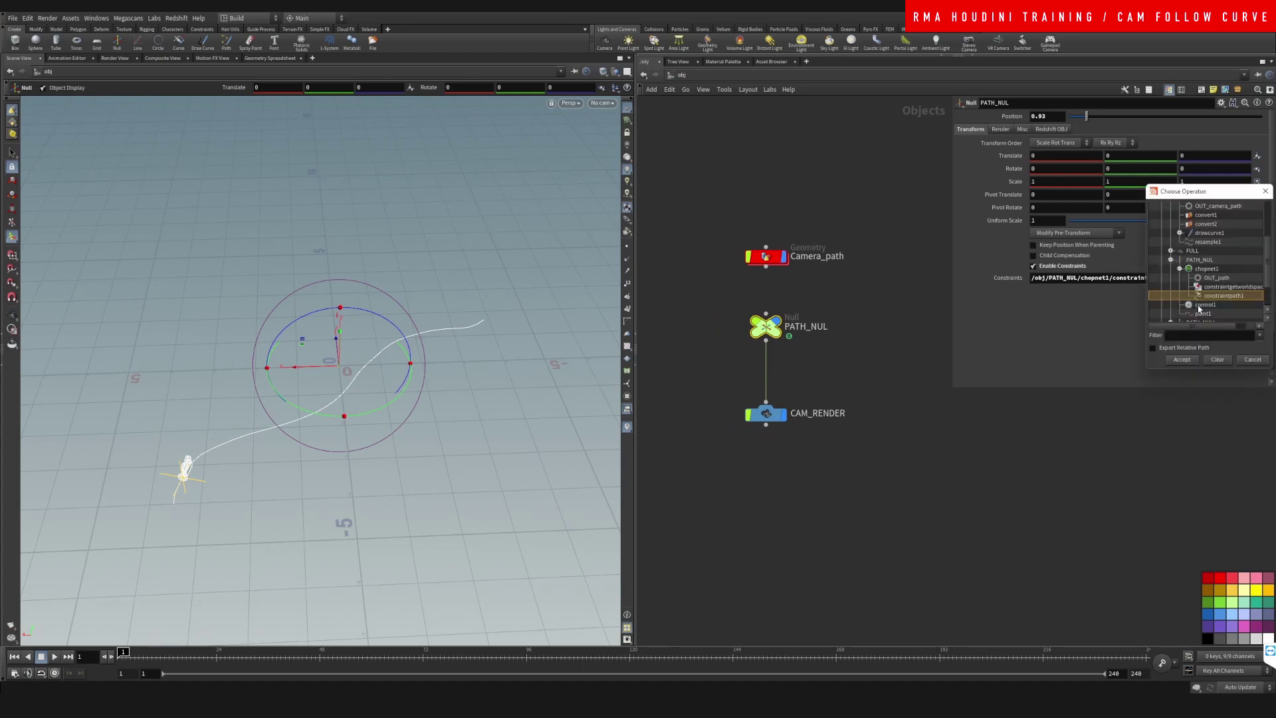
pyautogui.click(1216, 278)
pyautogui.click(1183, 359)
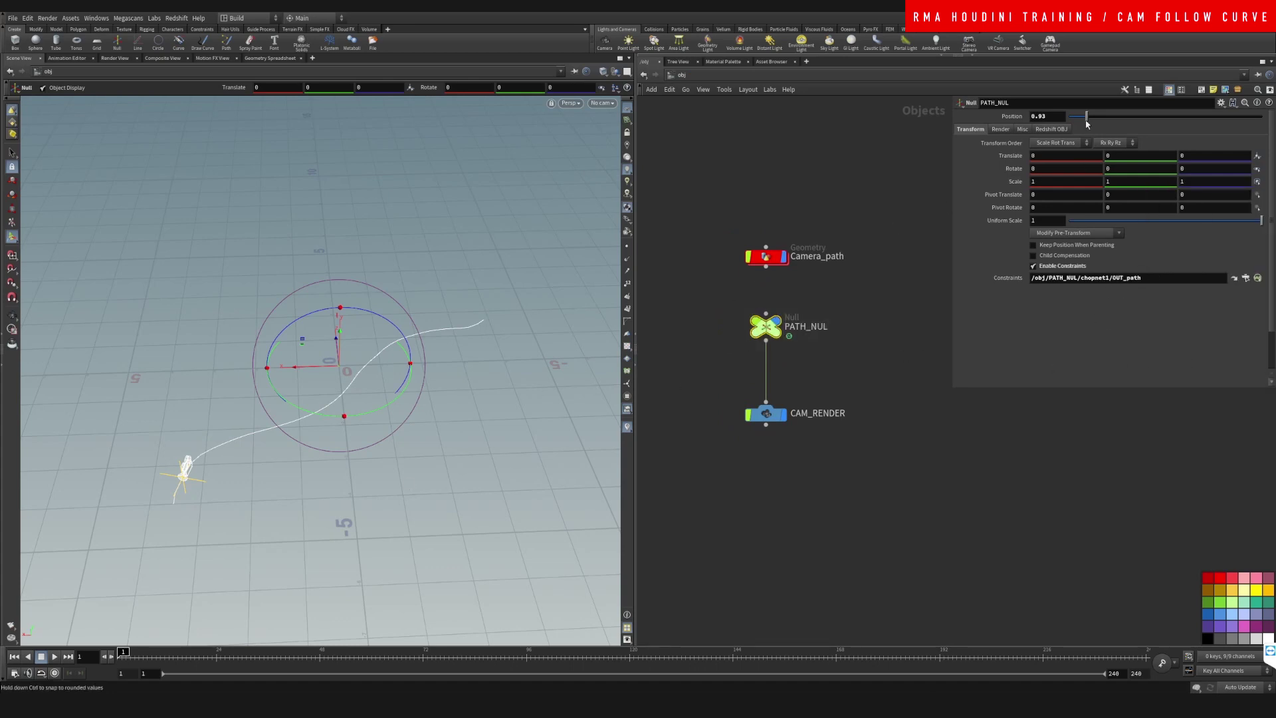
# - Drag PATH_NUL's Position to 0.7, fine-tune it, then reset it to the curve's start
pyautogui.moveTo(1087, 117); pyautogui.dragTo(1070, 118)
pyautogui.moveTo(1044, 117); pyautogui.dragTo(1149, 119, button='middle')
pyautogui.moveTo(1075, 117); pyautogui.dragTo(1062, 118)
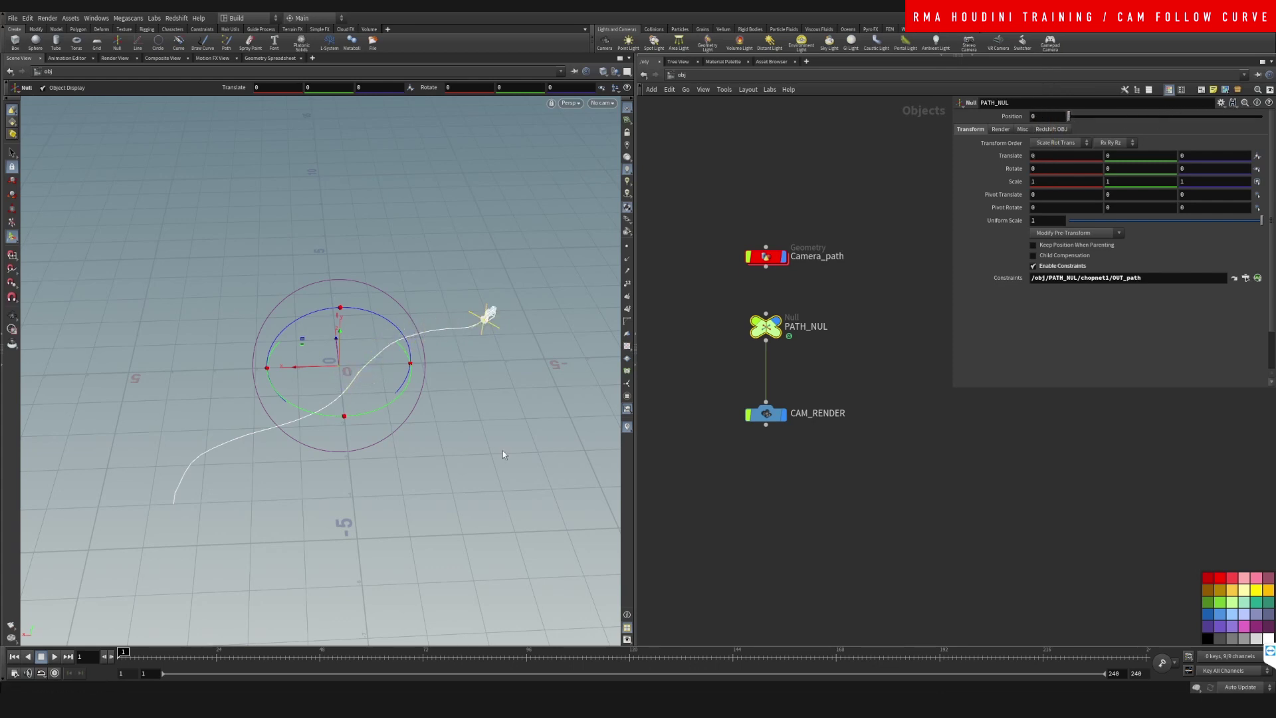
# - Keyframe Position at frame 1, set a later Position at frame 240, and scrub back to an early frame
pyautogui.keyDown('alt'); pyautogui.click(1012, 120); pyautogui.keyUp('alt')
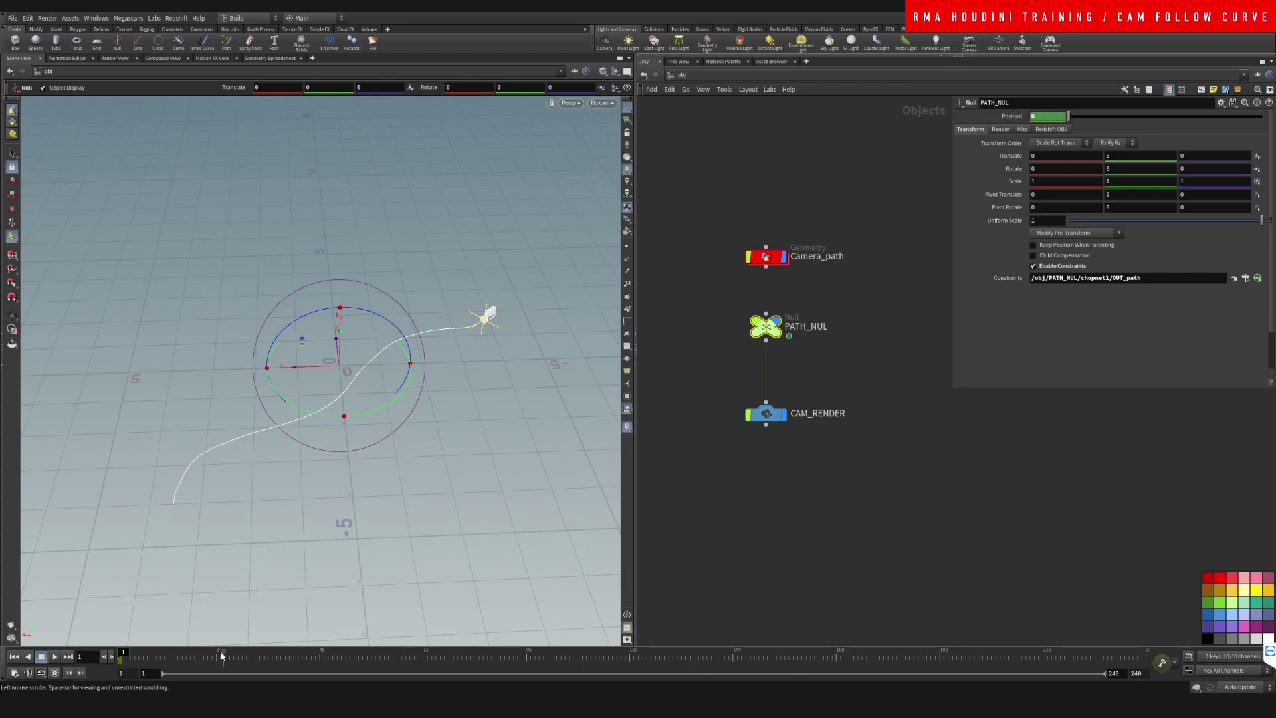
pyautogui.moveTo(218, 656); pyautogui.dragTo(1144, 656)
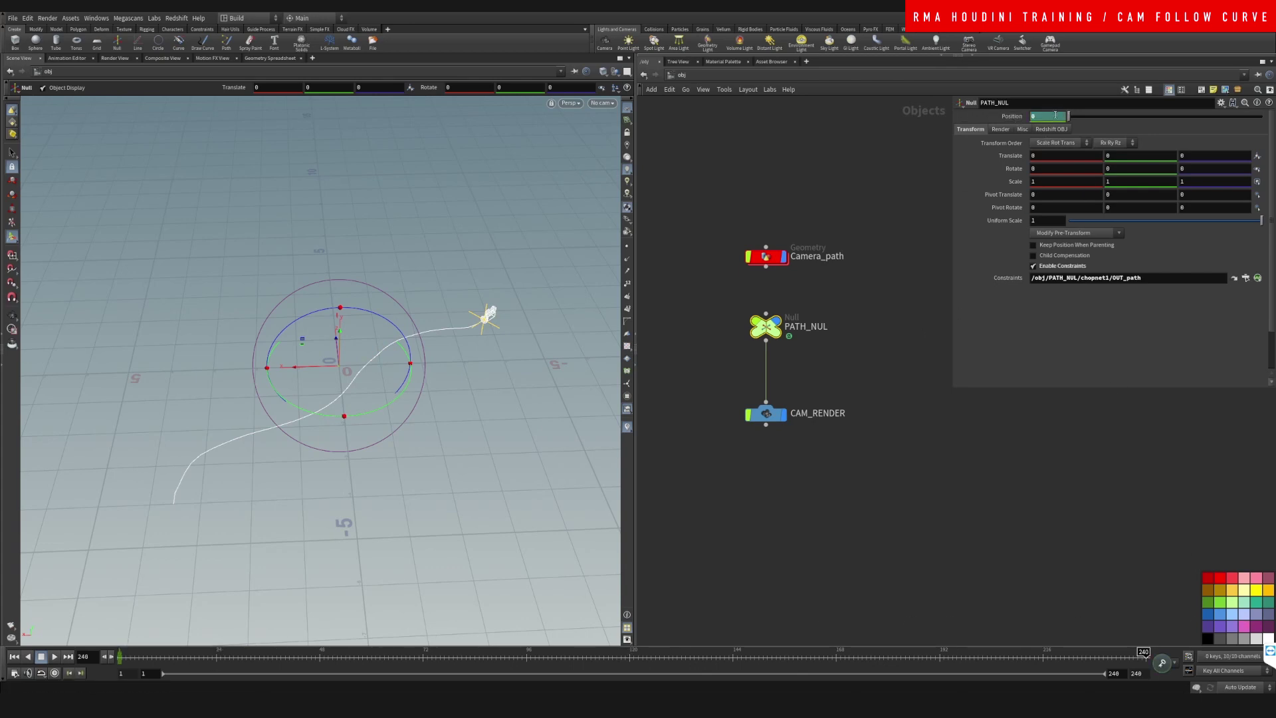
pyautogui.click(846, 213)
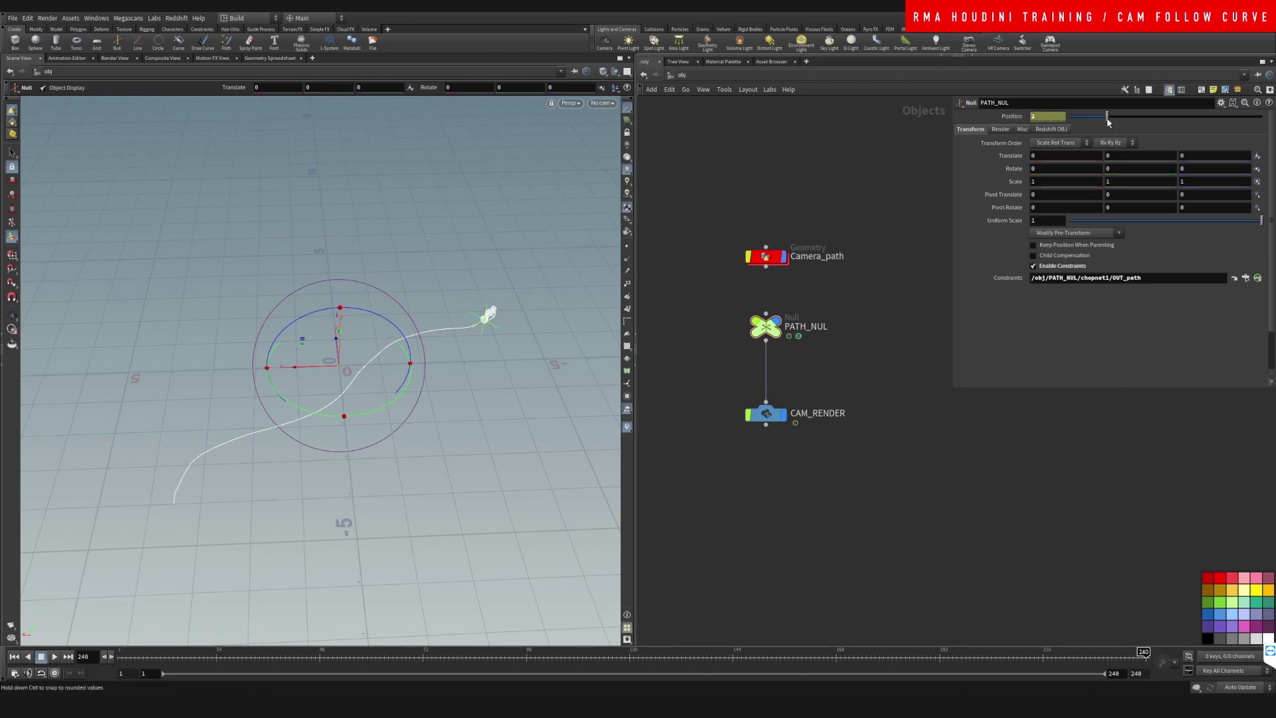
pyautogui.moveTo(1108, 120); pyautogui.dragTo(1081, 113)
pyautogui.moveTo(1047, 117); pyautogui.dragTo(1097, 107, button='middle')
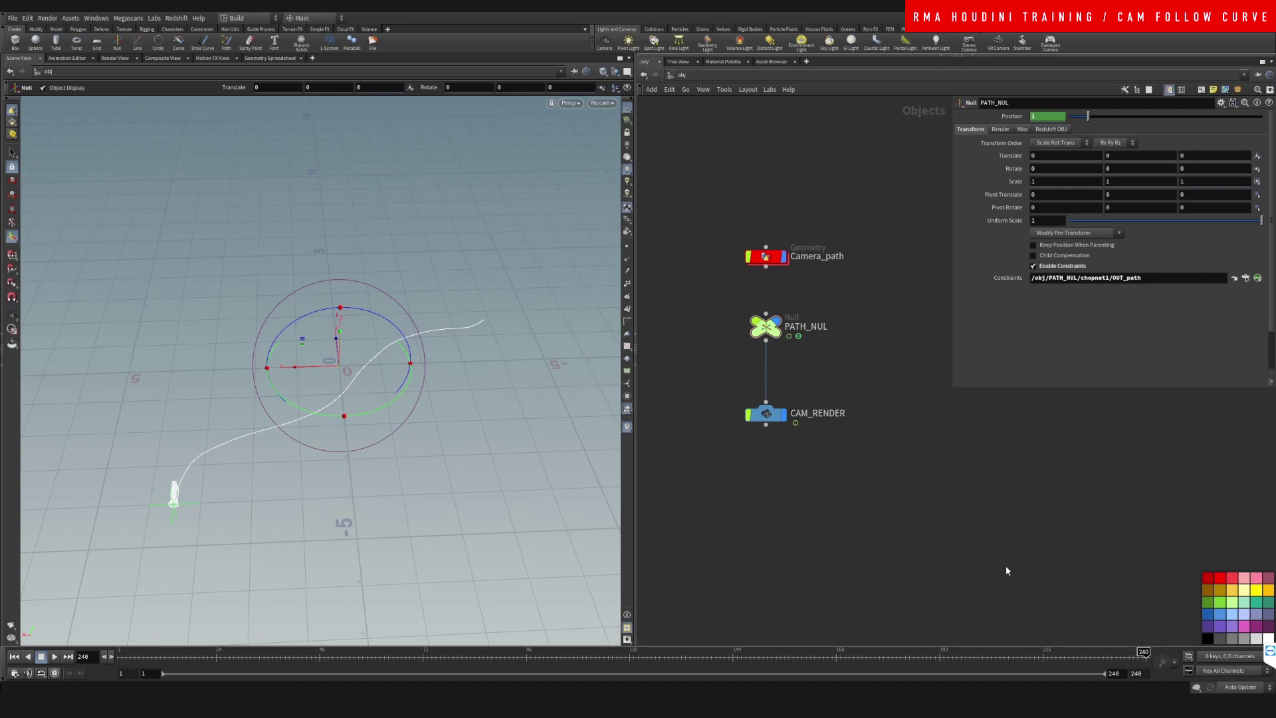
pyautogui.moveTo(1097, 655); pyautogui.dragTo(145, 527)
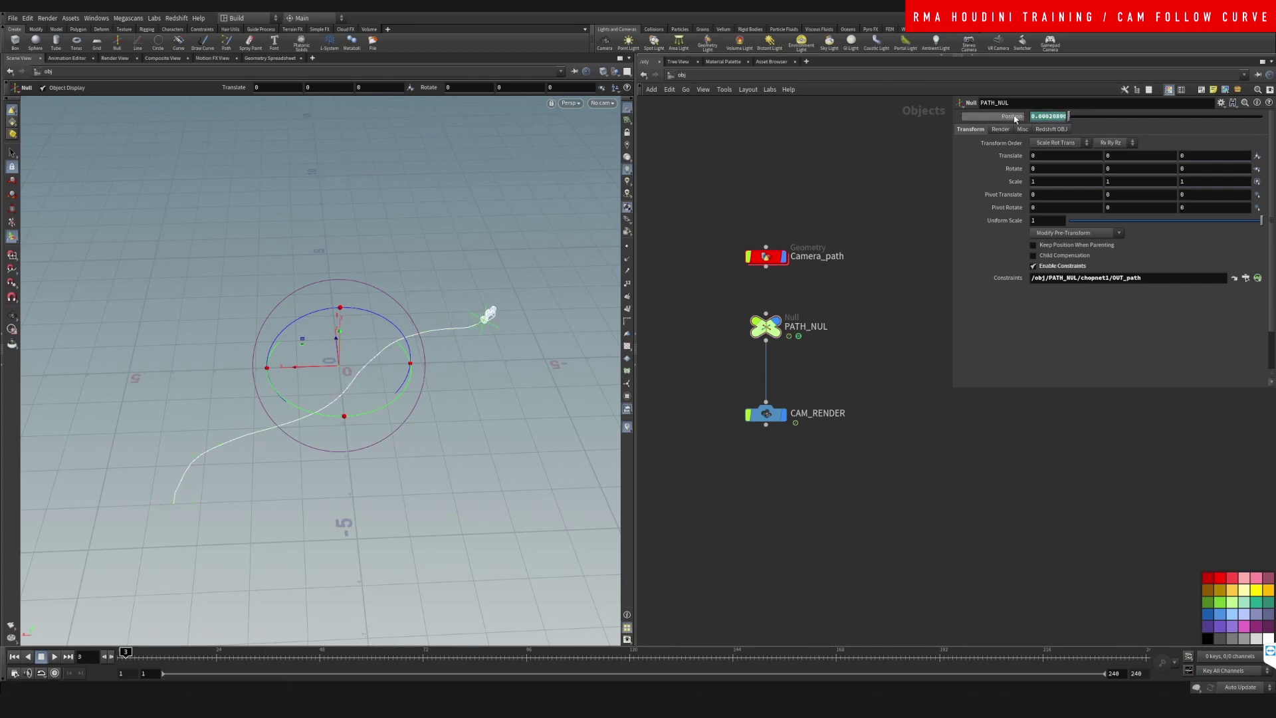
# - Change the existing Position parameter's range maximum to 1, then undo the change
pyautogui.click(768, 325)
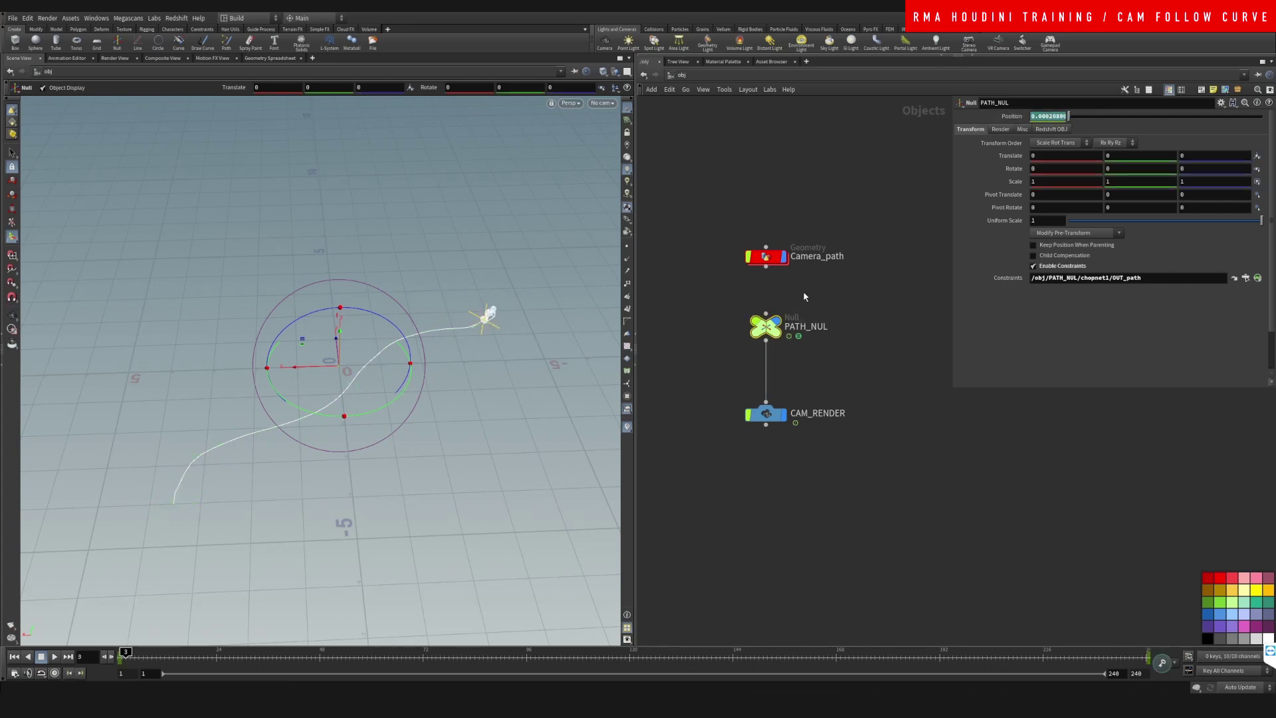
pyautogui.click(1221, 103)
pyautogui.click(1164, 114)
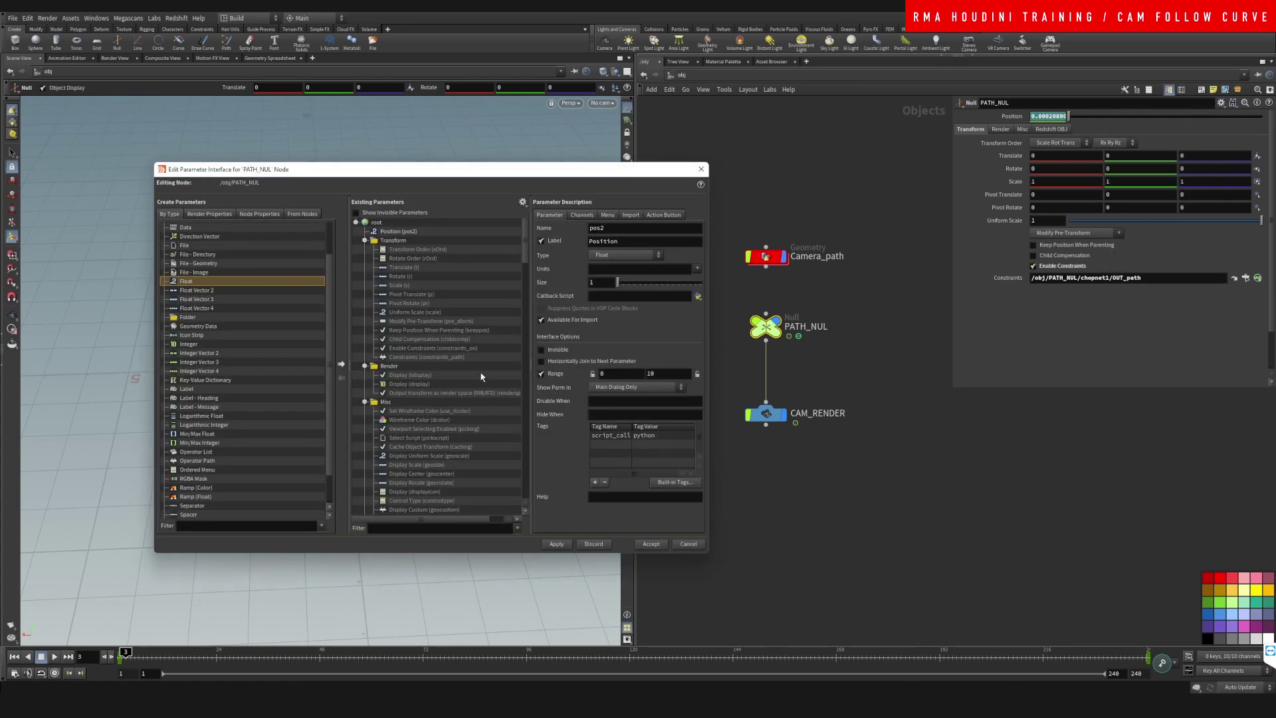
pyautogui.click(658, 373)
pyautogui.write('1')
pyautogui.click(541, 349)
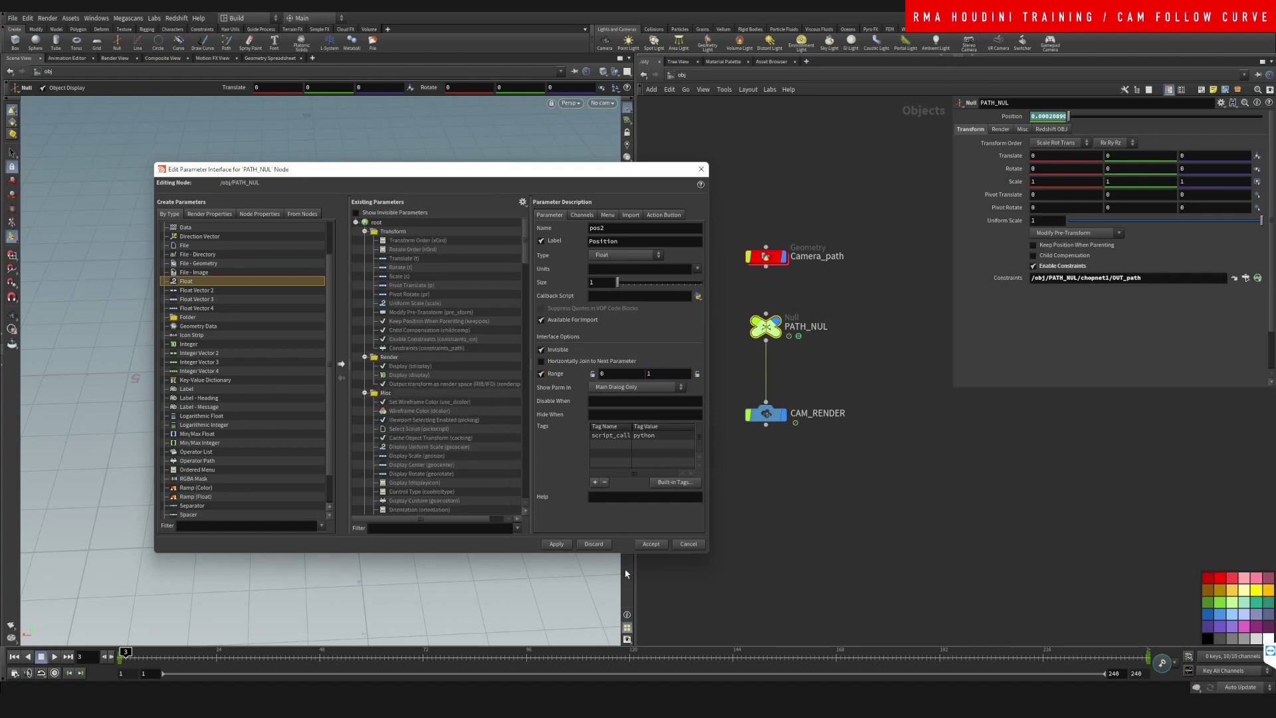
pyautogui.click(651, 544)
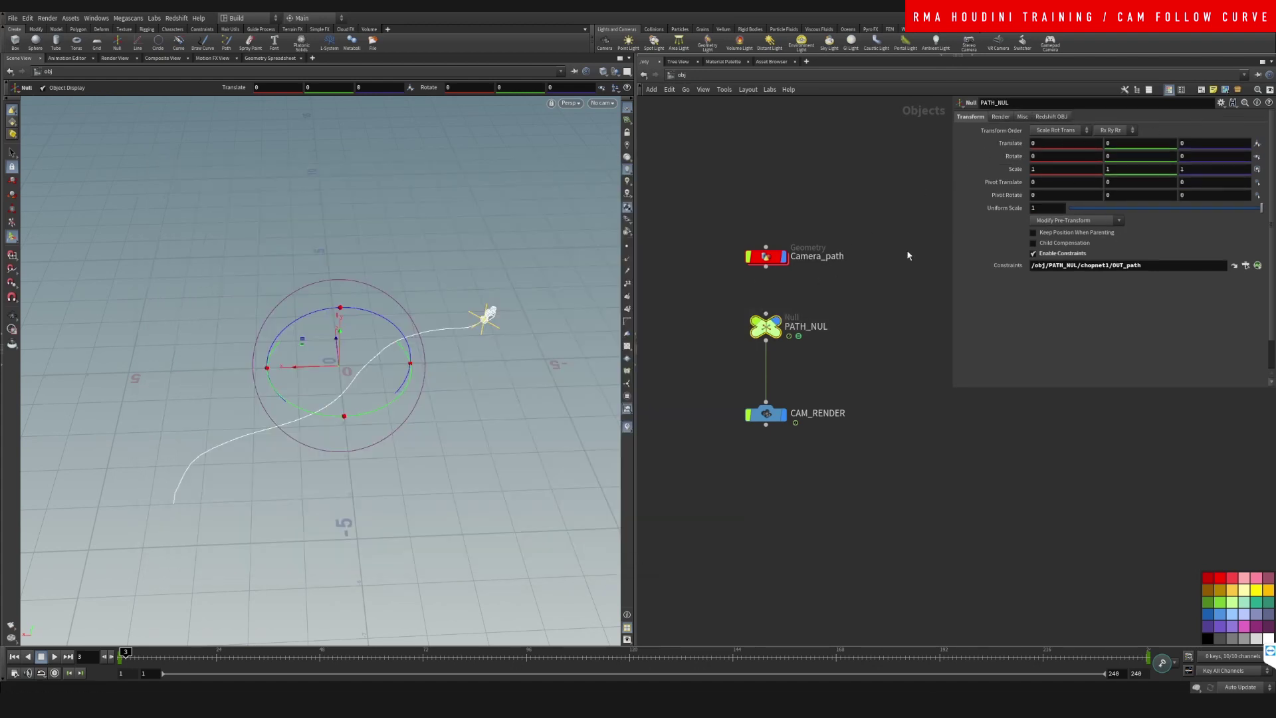
pyautogui.hotkey('ctrl', 'z')
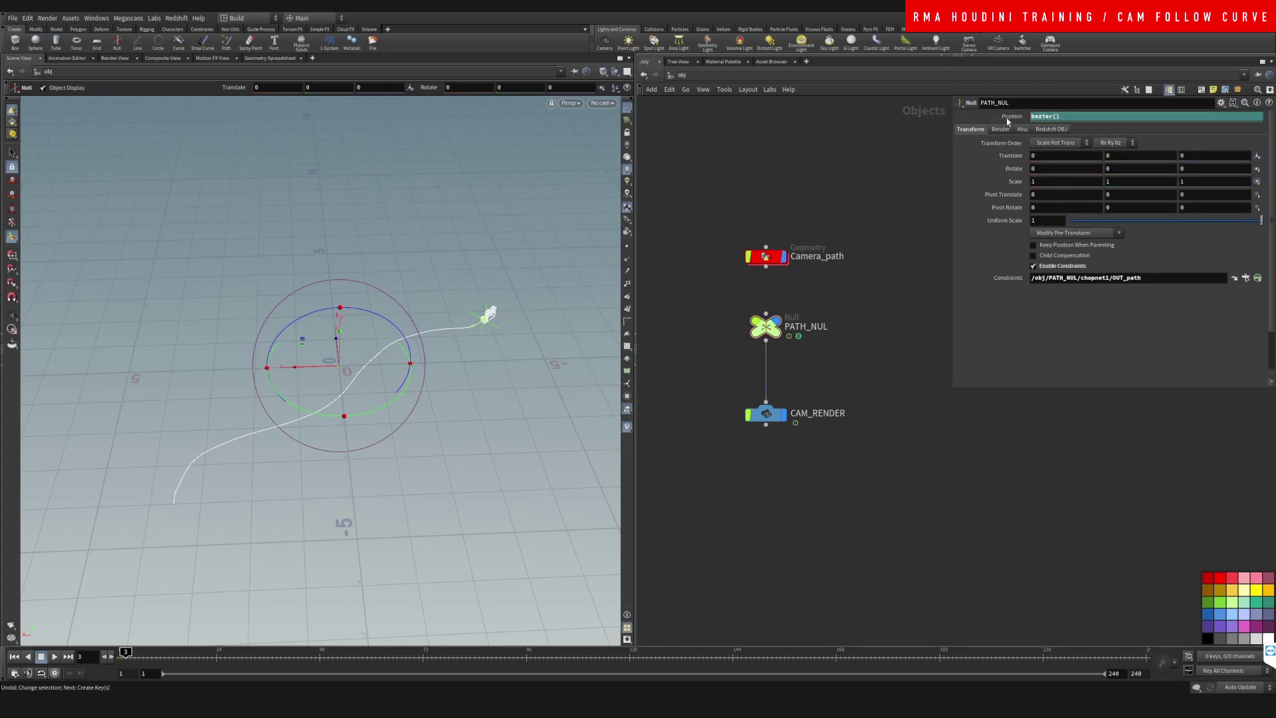
# - Reopen PATH_NUL's Edit Parameter Interface, retry the Position range edit, and undo it
pyautogui.click(1221, 103)
pyautogui.click(1163, 113)
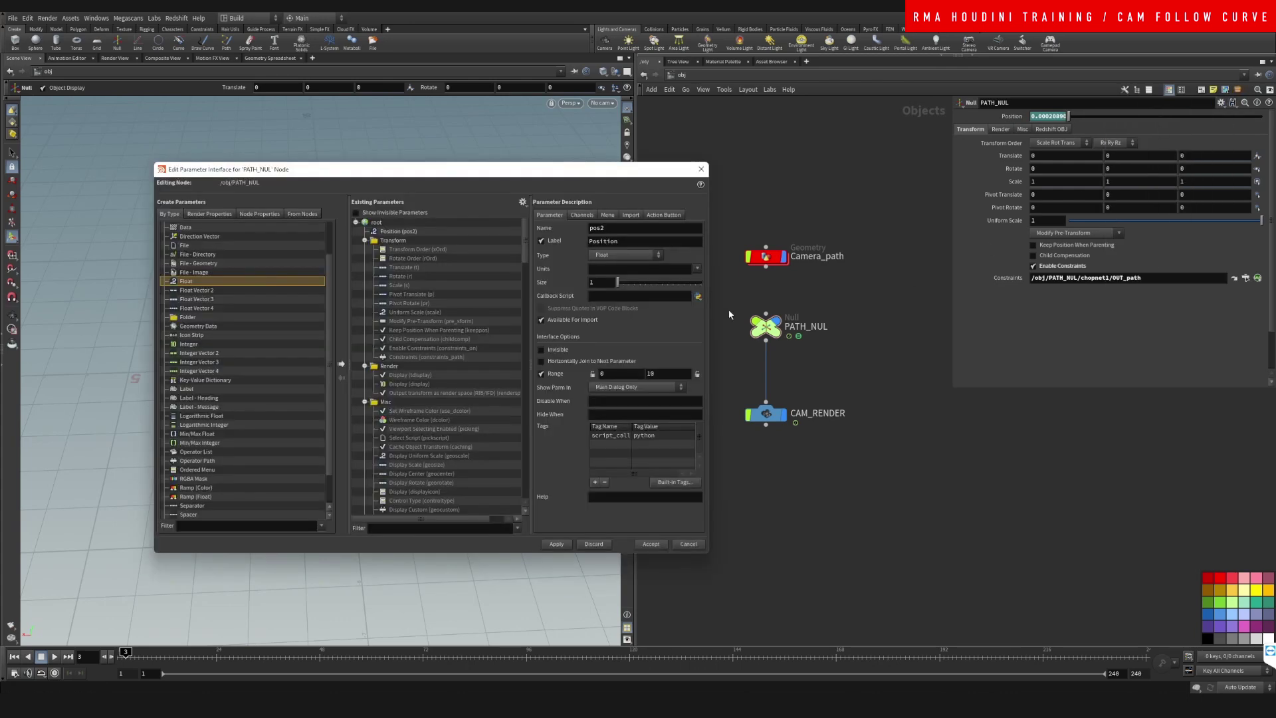
pyautogui.press('BackSpace')
pyautogui.click(650, 352)
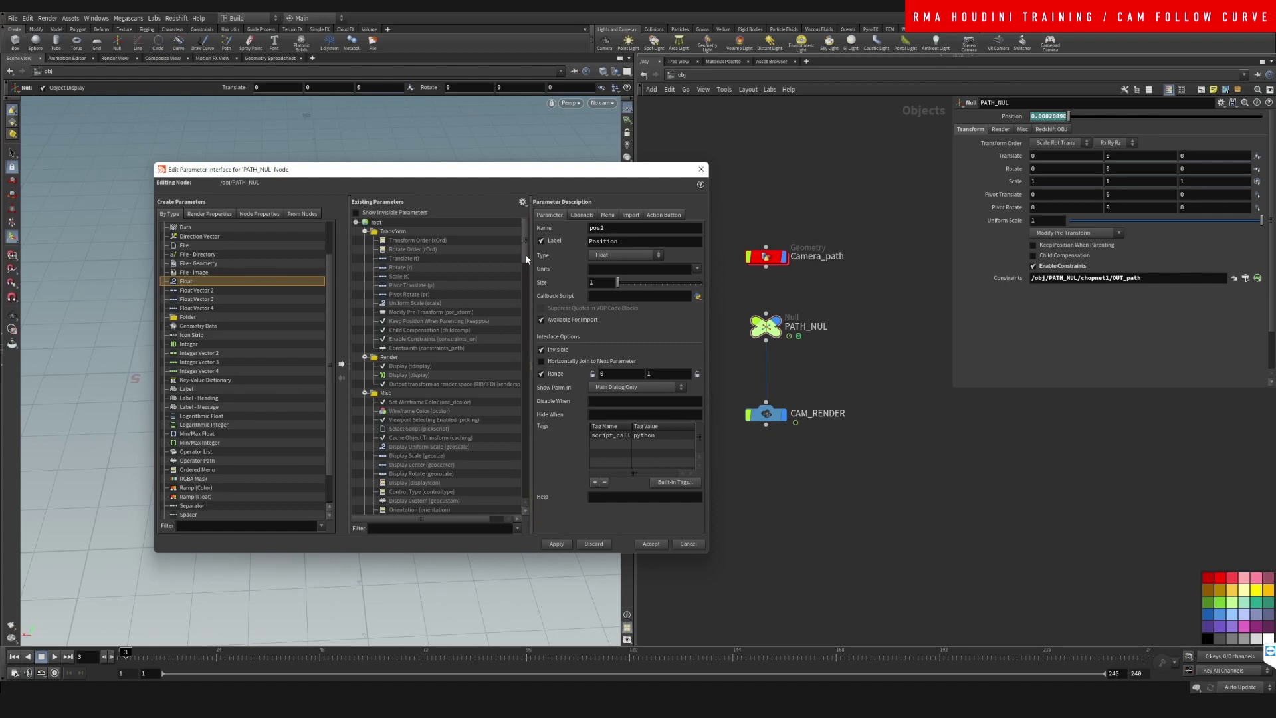
pyautogui.hotkey('ctrl', 'z')
pyautogui.click(638, 374)
pyautogui.moveTo(525, 244); pyautogui.dragTo(537, 210)
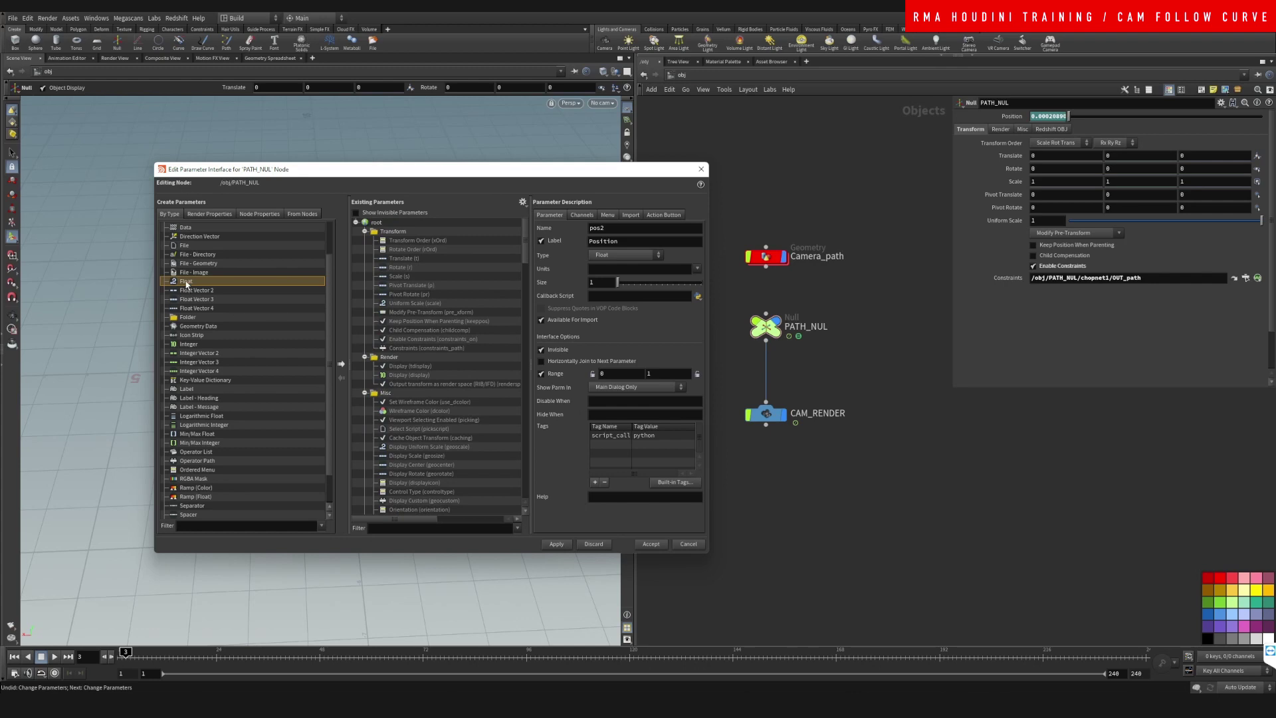
# - Add a Float parameter named pos3, labelled Position, with a 0–1 range, and apply it
pyautogui.moveTo(186, 285); pyautogui.dragTo(418, 232)
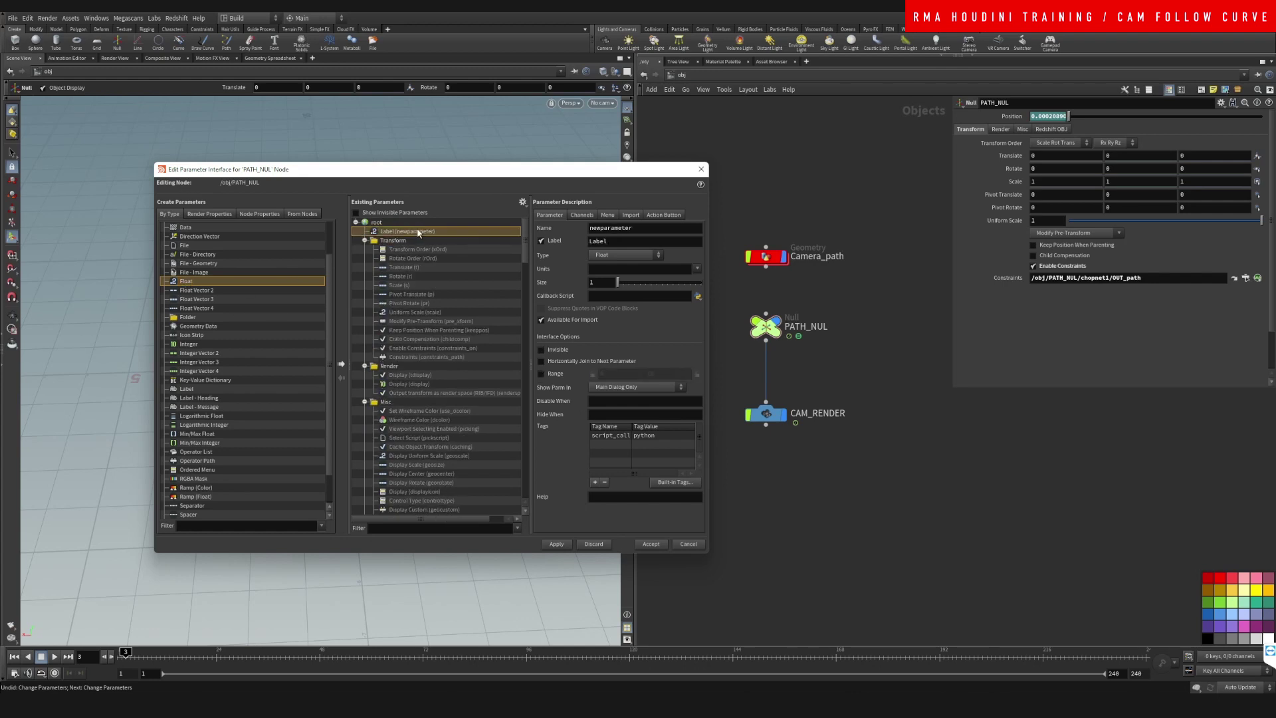
pyautogui.doubleClick(660, 230)
pyautogui.write('os')
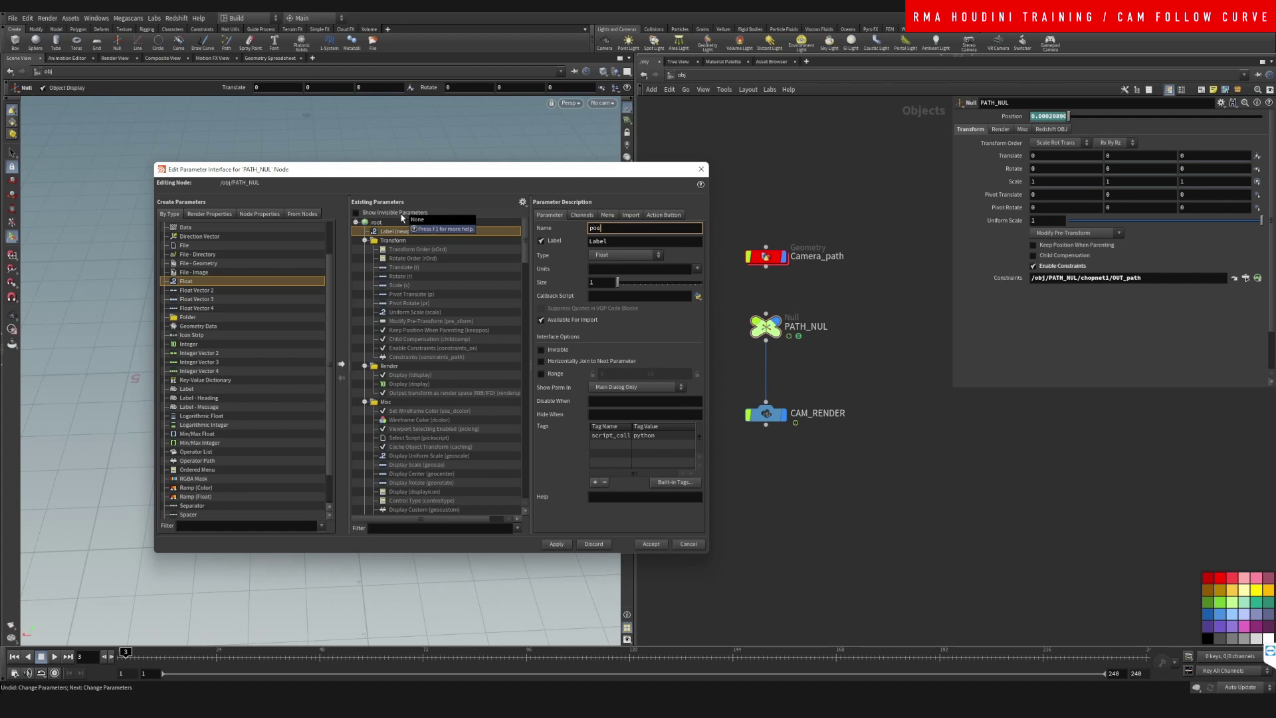
pyautogui.write('os2')
pyautogui.press('BackSpace')
pyautogui.write('3')
pyautogui.press('Tab')
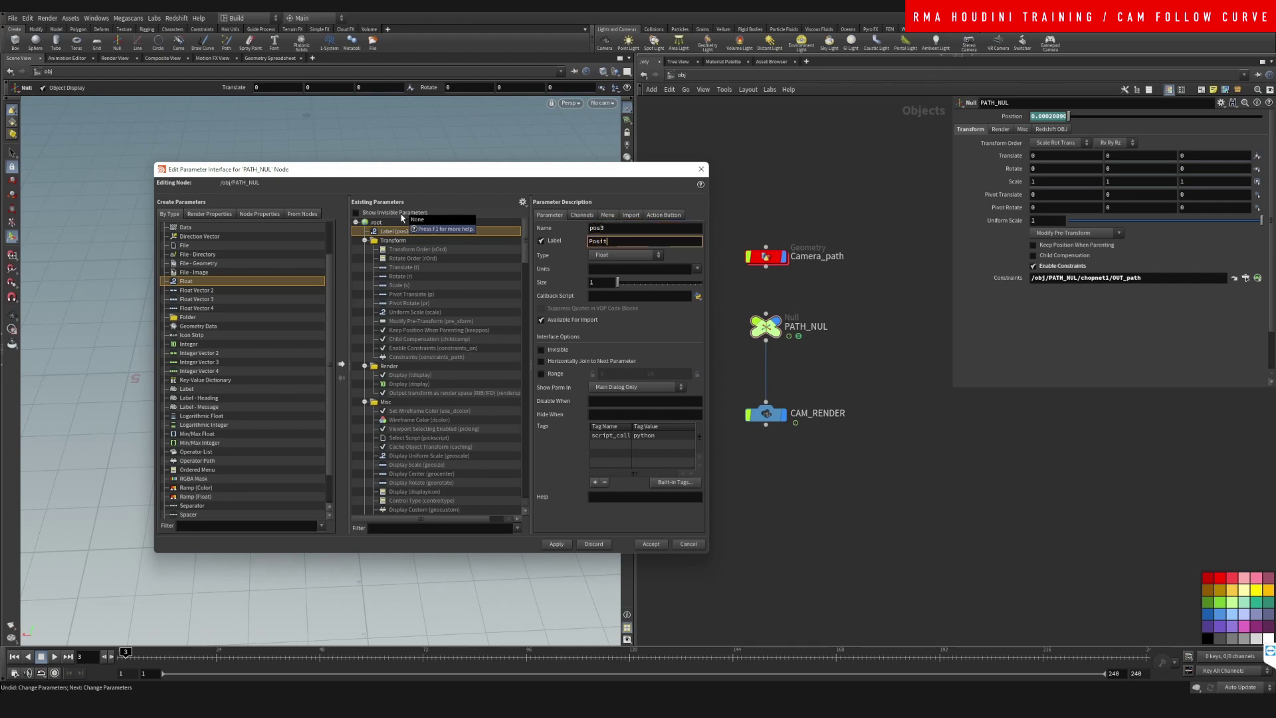
pyautogui.write('Position')
pyautogui.click(541, 373)
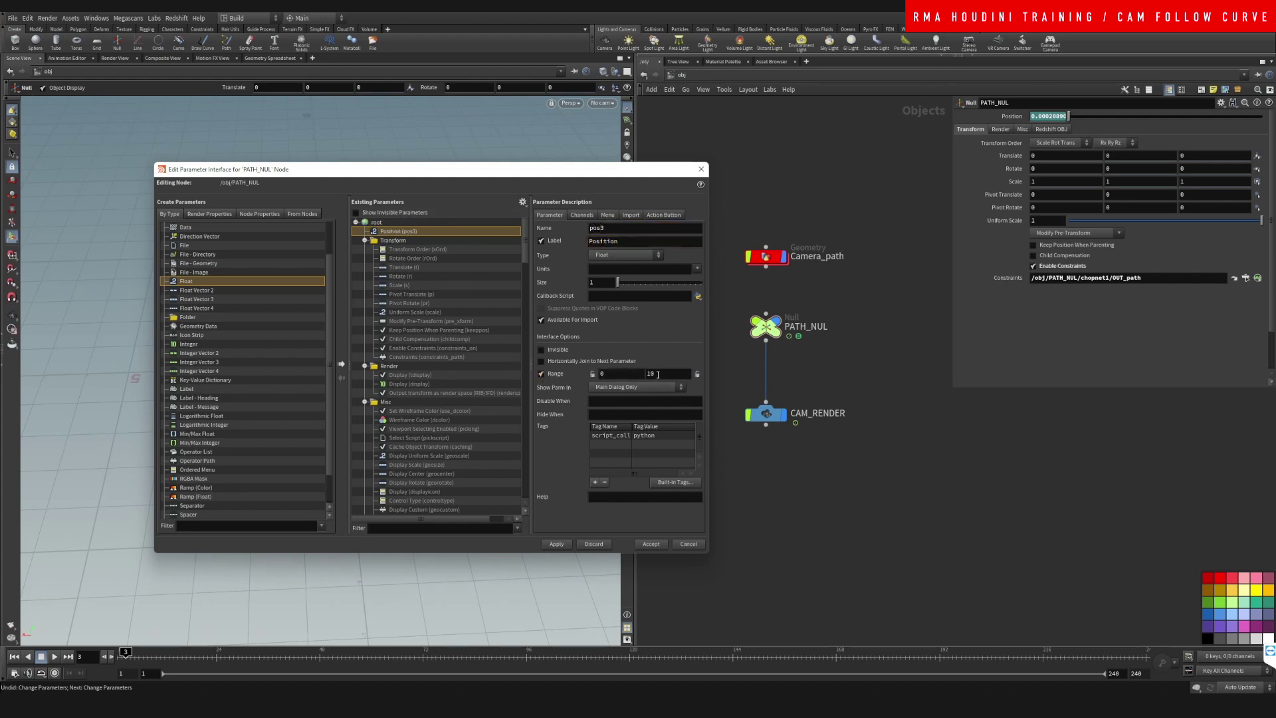
pyautogui.click(565, 544)
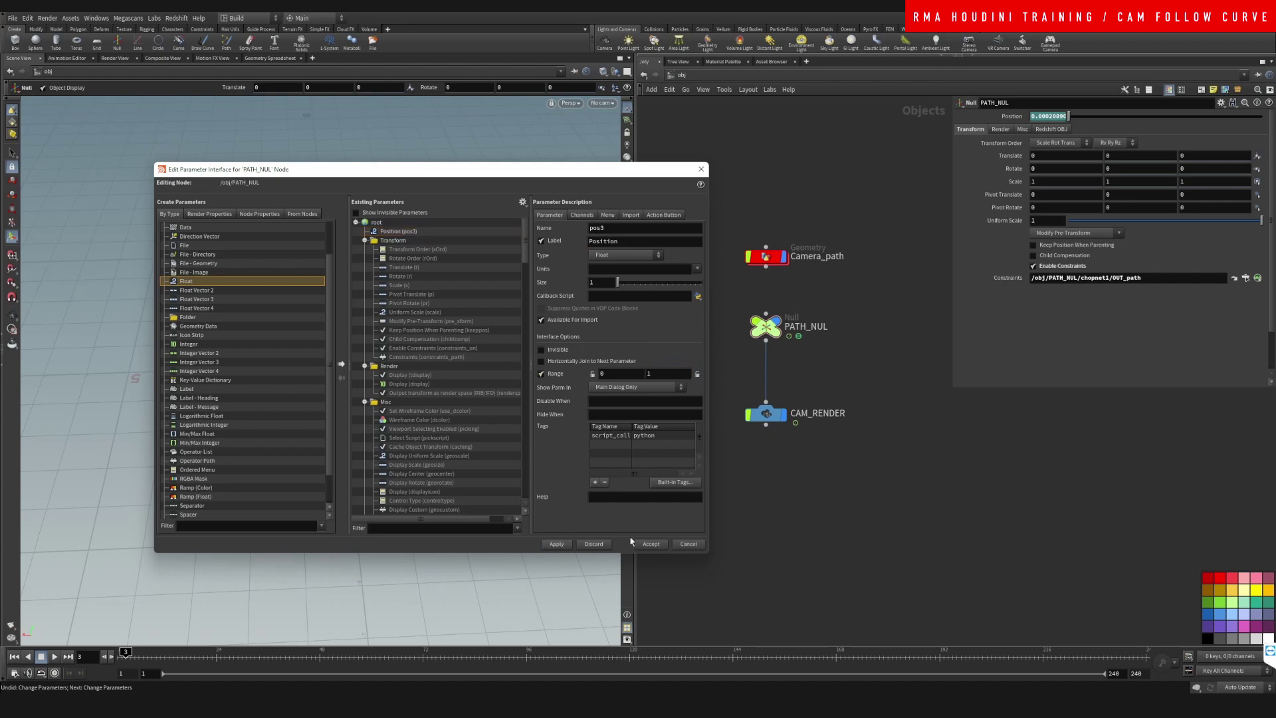
pyautogui.click(651, 544)
pyautogui.rightClick(1017, 117)
# - Copy the new Position parameter and select constraintpath1 inside PATH_NUL/chopnet1
pyautogui.click(1028, 180)
pyautogui.doubleClick(786, 326)
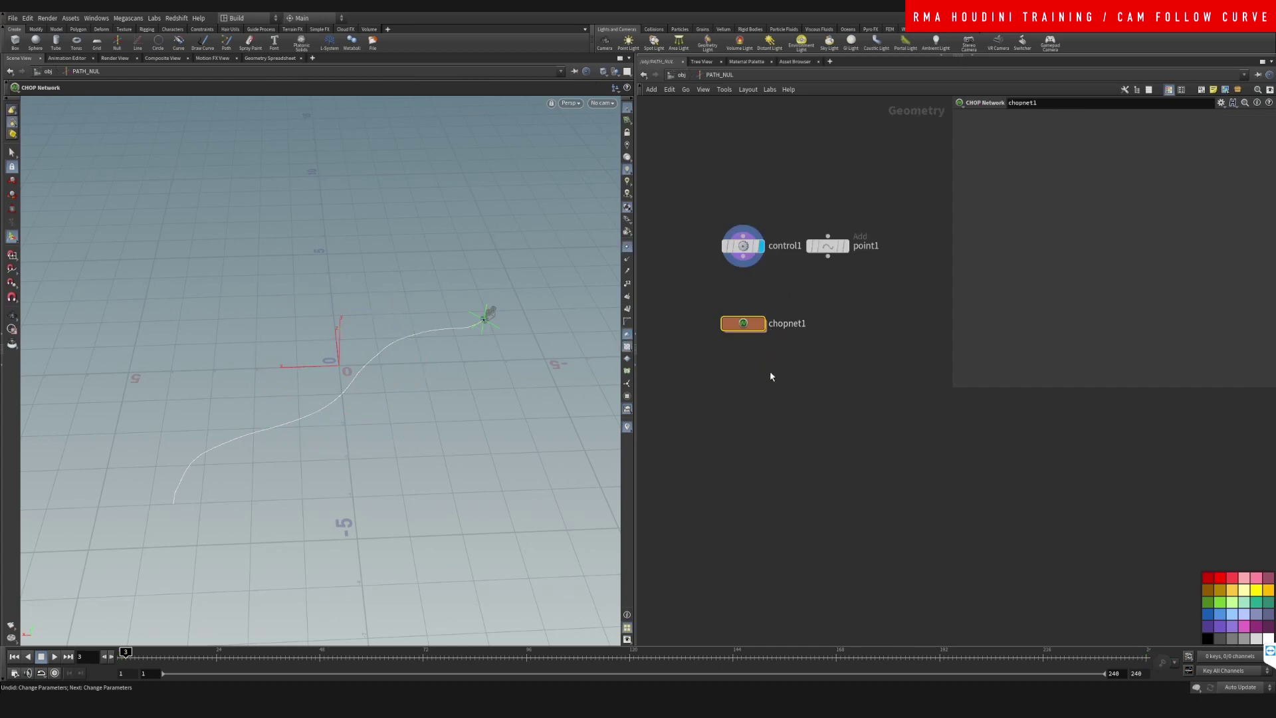
pyautogui.doubleClick(743, 323)
pyautogui.click(765, 342)
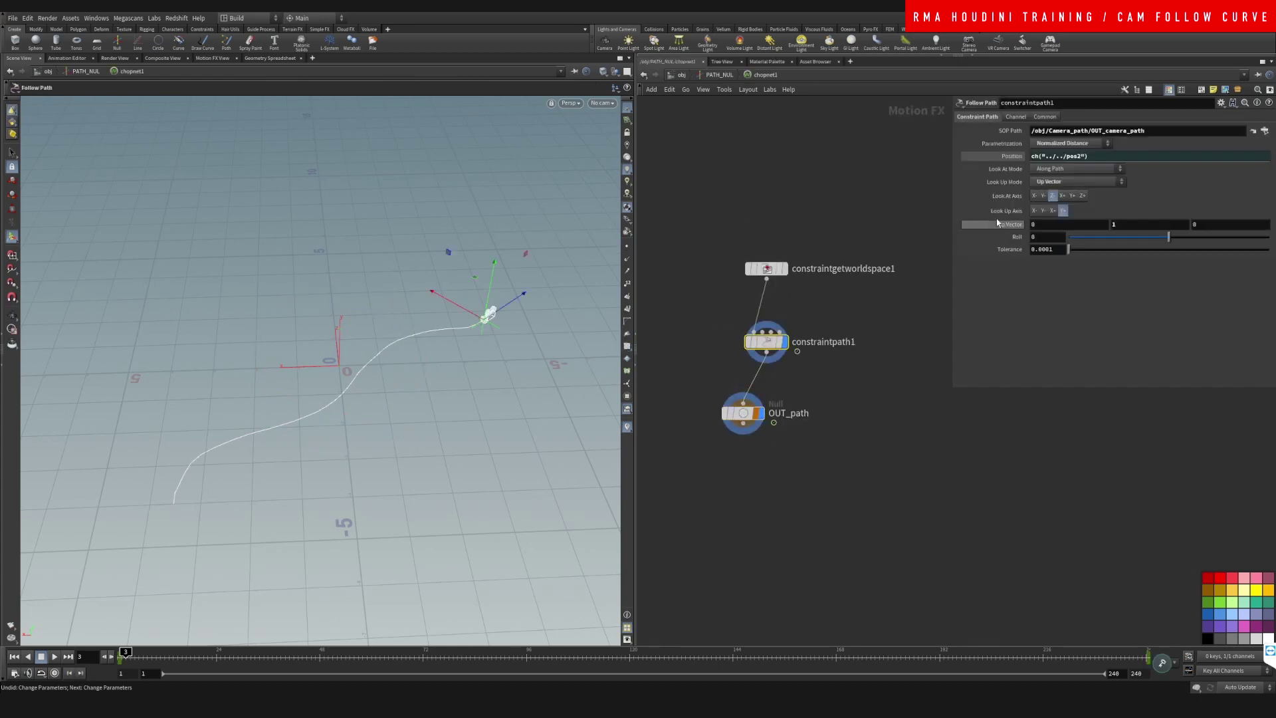
# - Replace constraintpath1's Position channel with a relative reference to ch("../../pos3"), then return to /obj
pyautogui.rightClick(1013, 162)
pyautogui.rightClick(1013, 162)
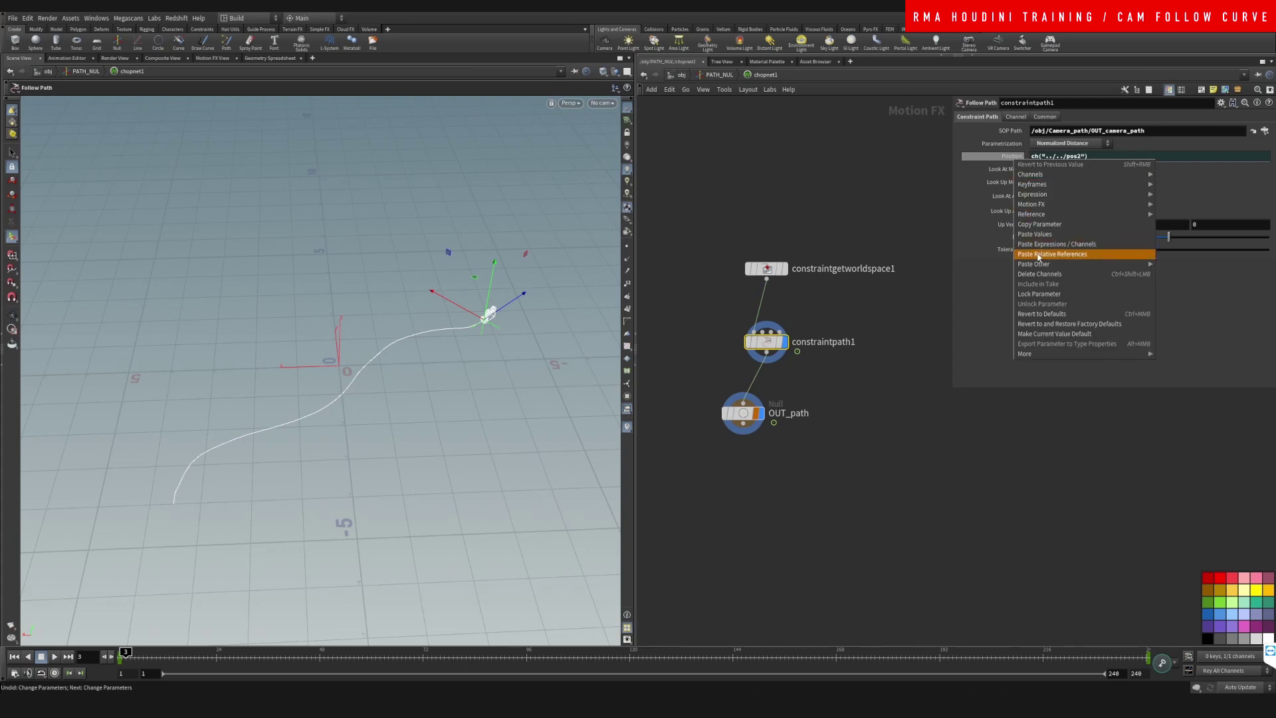
pyautogui.click(1035, 274)
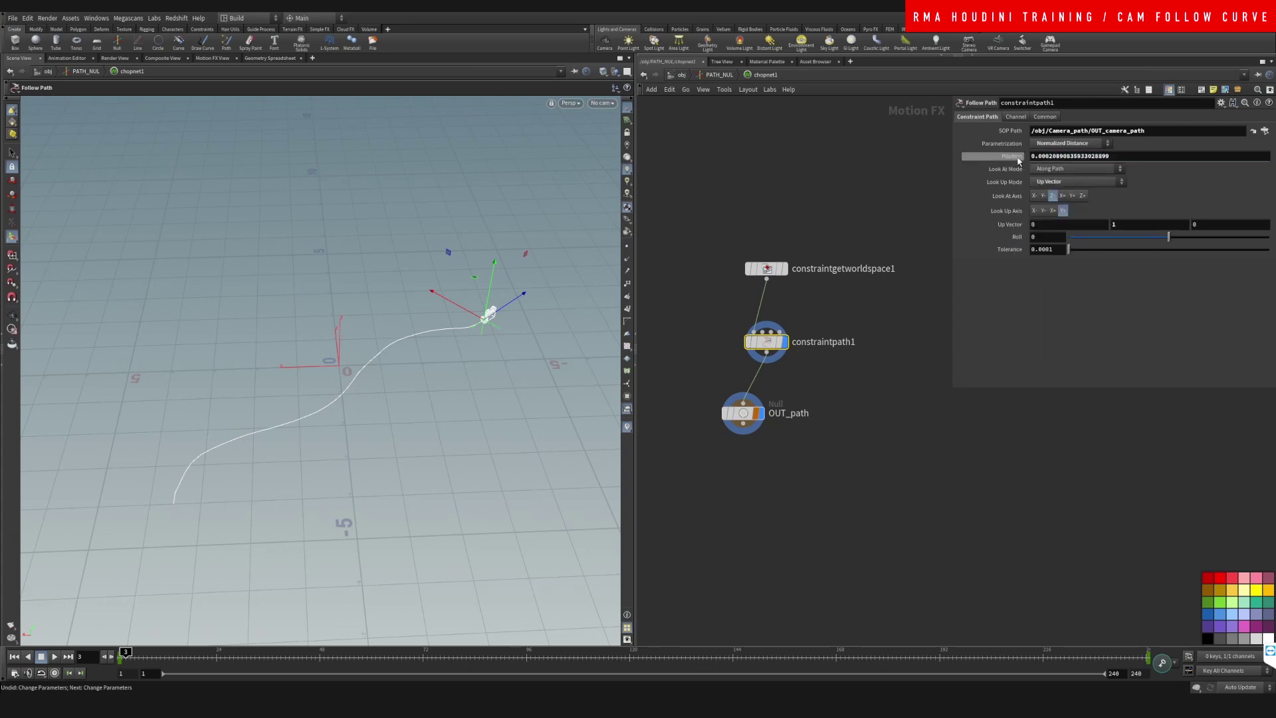
pyautogui.rightClick(1015, 158)
pyautogui.click(1040, 256)
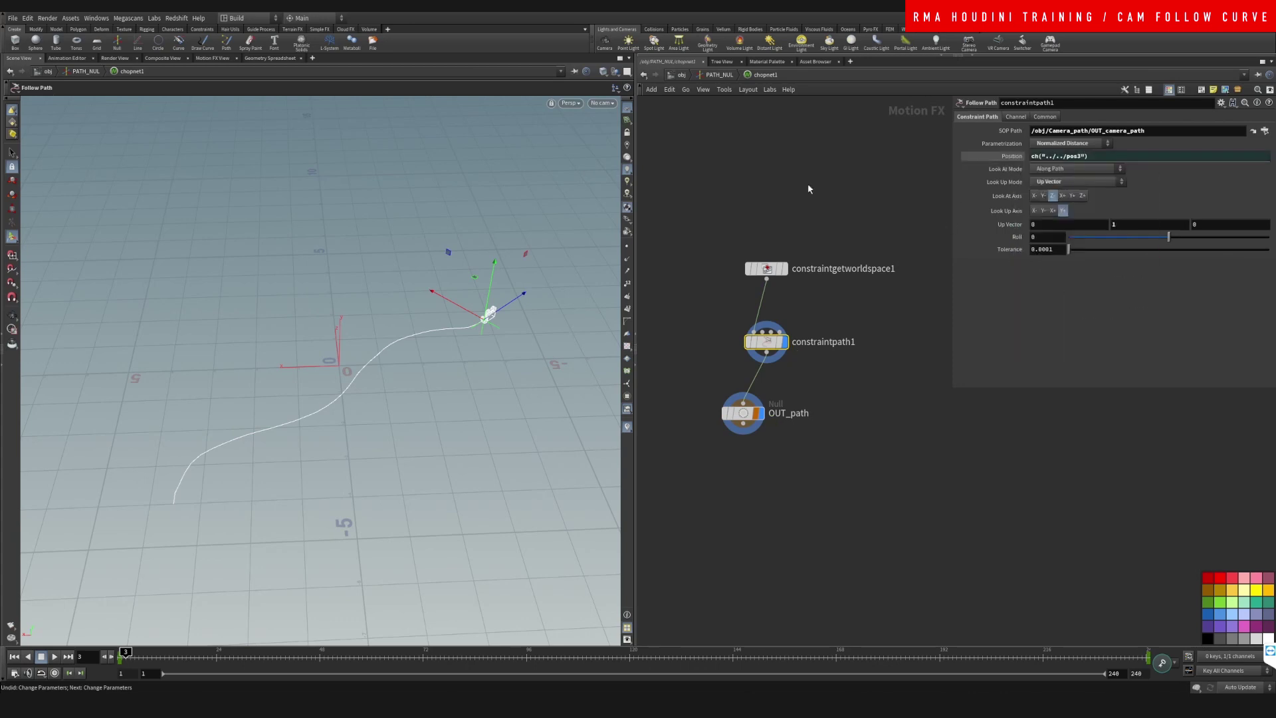
pyautogui.click(700, 75)
pyautogui.click(687, 76)
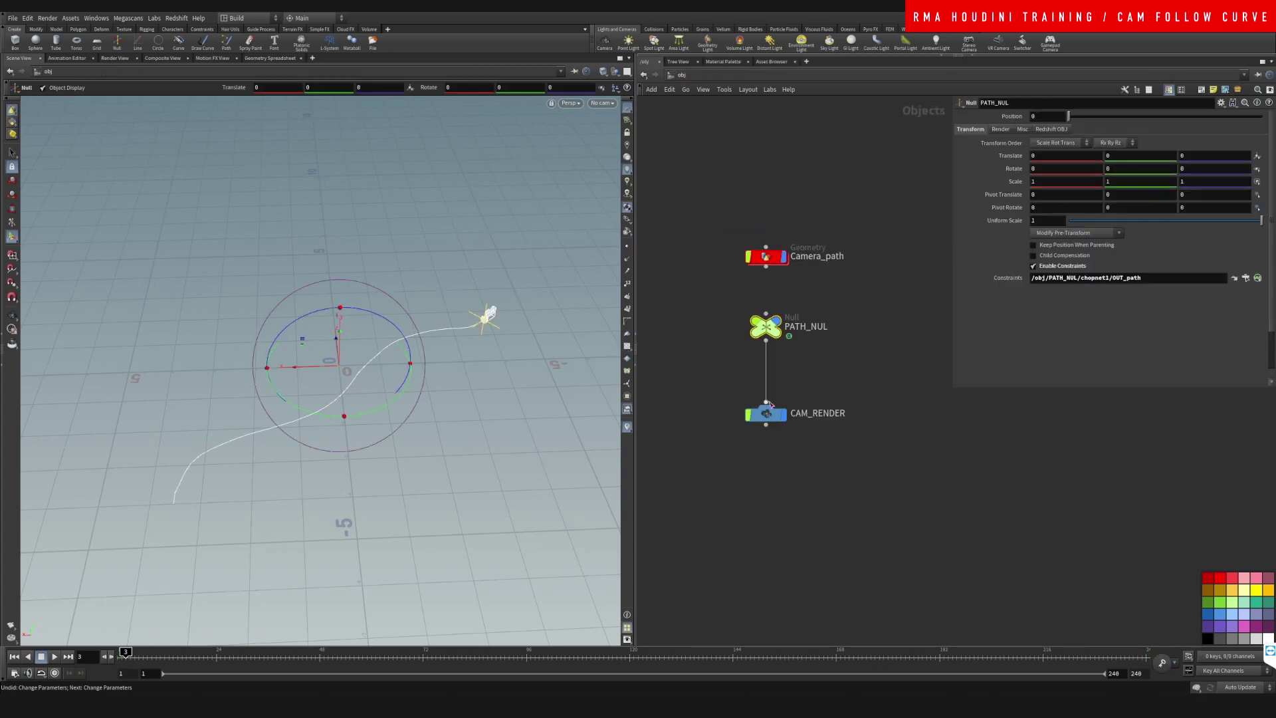
# - Key PATH_NUL's Position at 0 on frame 1 and at 1 on frame 240
pyautogui.moveTo(147, 657); pyautogui.dragTo(120, 655)
pyautogui.keyDown('alt'); pyautogui.click(1042, 117); pyautogui.keyUp('alt')
pyautogui.click(1148, 657)
pyautogui.moveTo(1107, 117); pyautogui.dragTo(1268, 118)
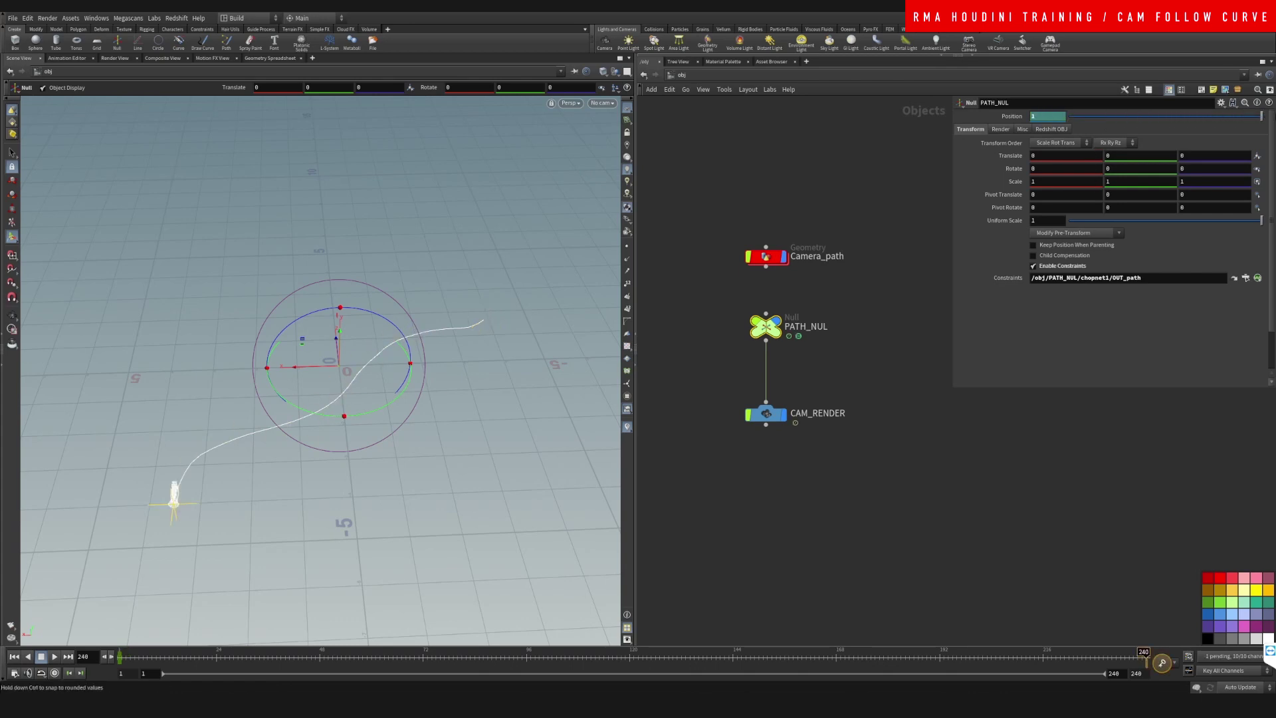
pyautogui.keyDown('alt'); pyautogui.click(1046, 117); pyautogui.keyUp('alt')
pyautogui.moveTo(1143, 657); pyautogui.dragTo(120, 656)
# - Look through CAM_RENDER and scrub the timeline to preview the camera travelling along the curve
pyautogui.click(602, 103)
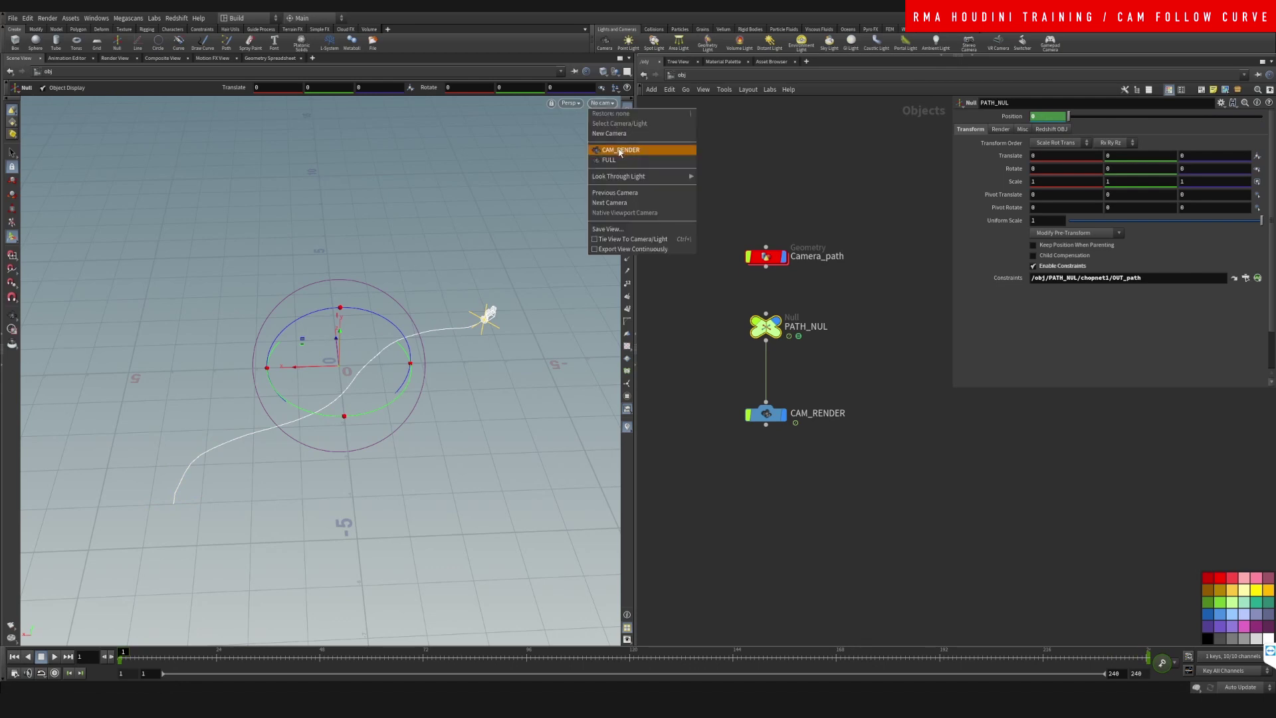
pyautogui.click(827, 412)
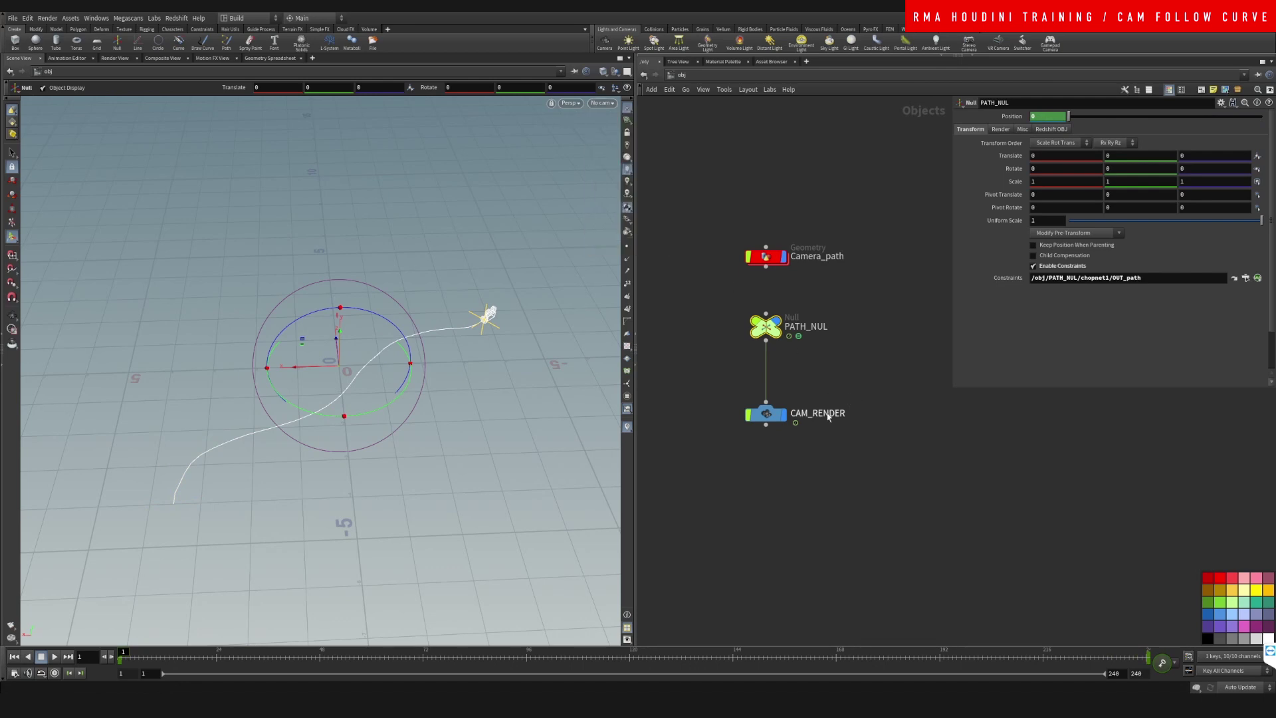
pyautogui.click(613, 104)
pyautogui.click(621, 149)
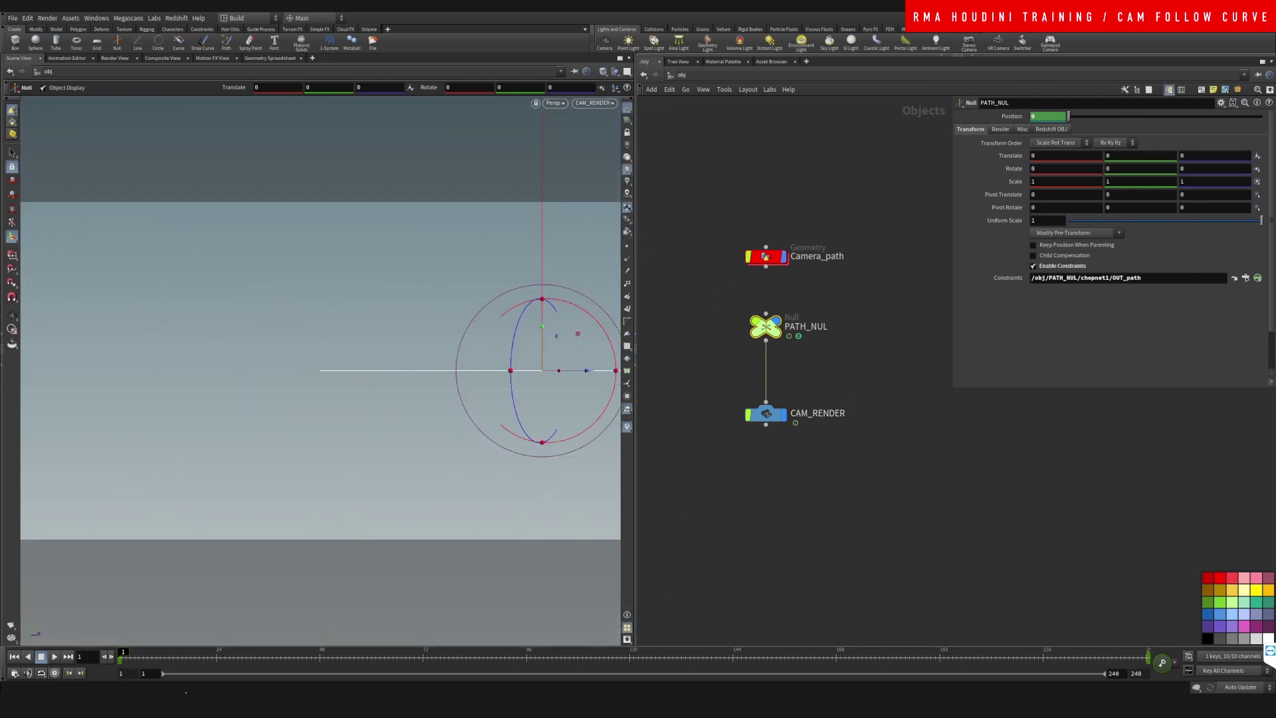
pyautogui.click(134, 654)
pyautogui.moveTo(135, 654); pyautogui.dragTo(157, 592)
pyautogui.keyDown('alt'); pyautogui.moveTo(246, 509); pyautogui.dragTo(357, 353); pyautogui.keyUp('alt')
pyautogui.moveTo(822, 301); pyautogui.dragTo(797, 369, button='middle')
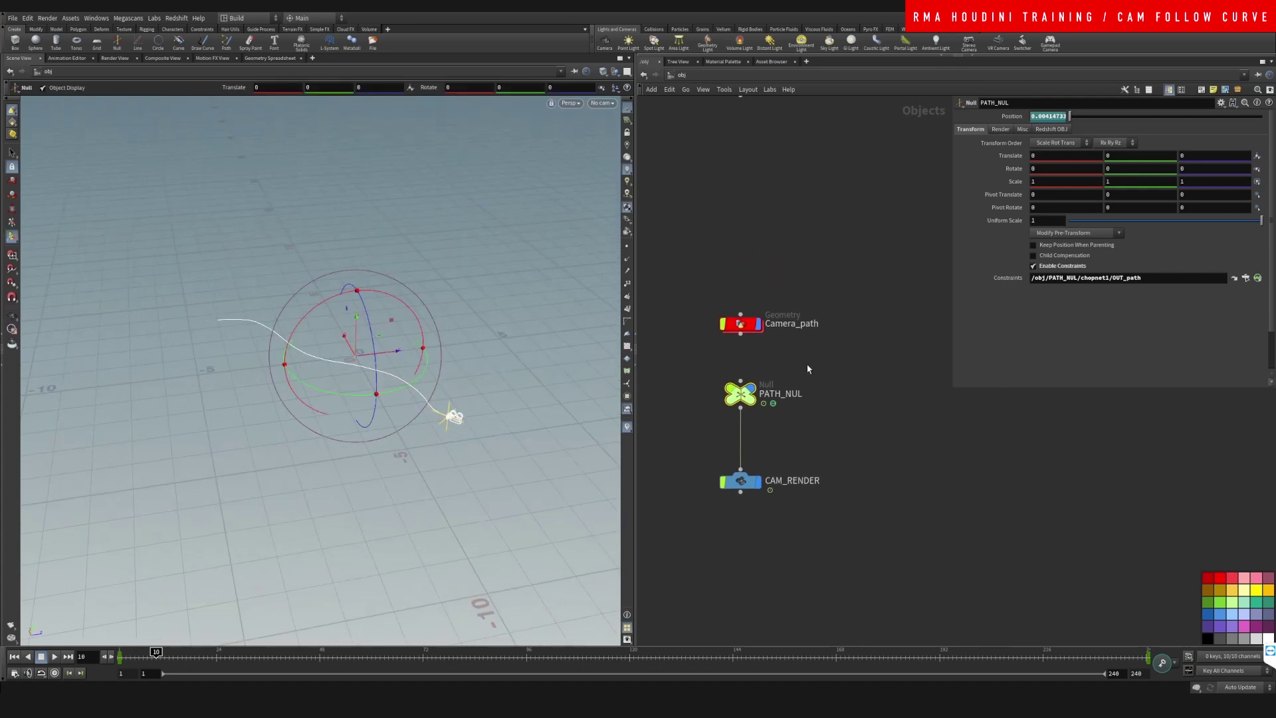